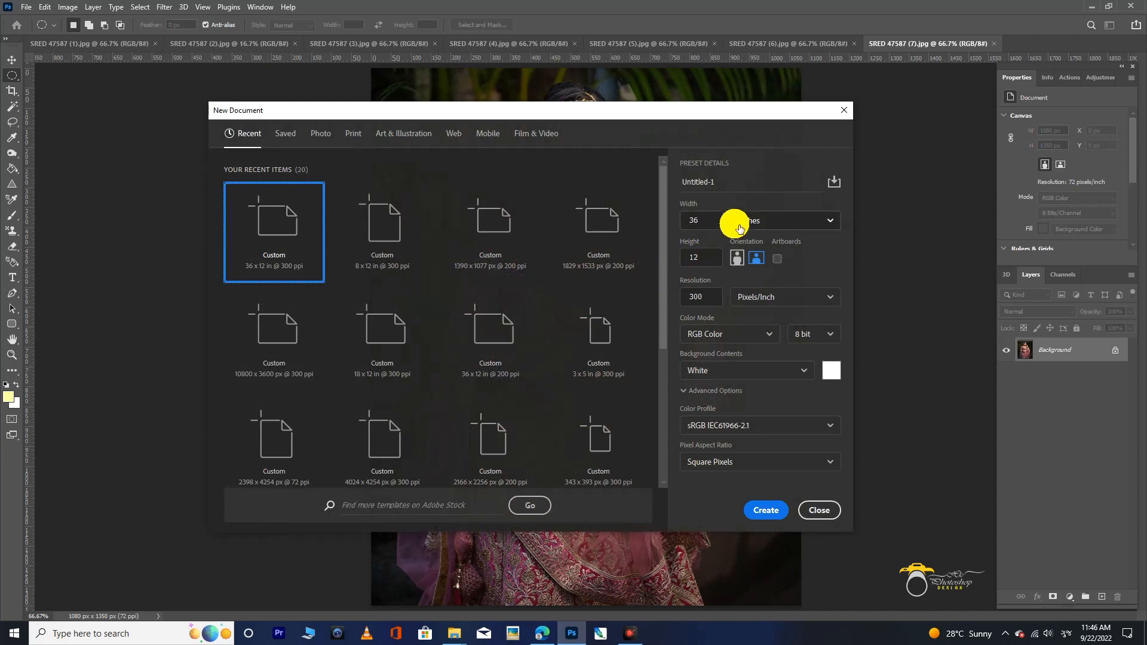
# Create a 36 x 12 inch RGB document at 300 ppi with a white background and add a vertical guide near the centre
pyautogui.click(768, 511)
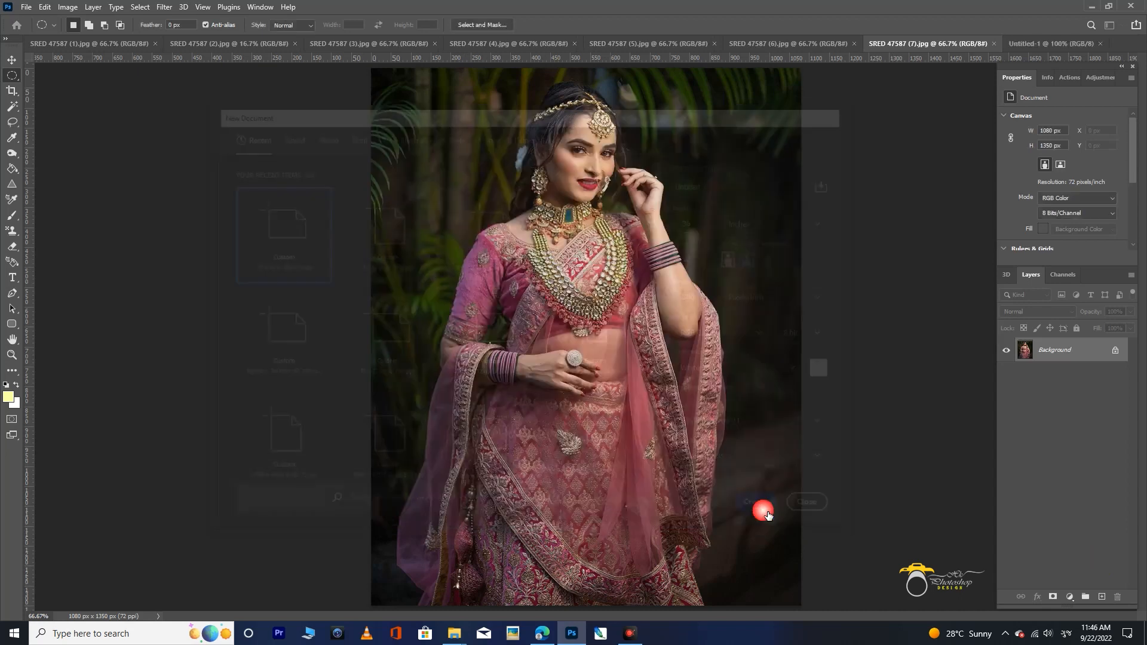
pyautogui.moveTo(30, 70); pyautogui.dragTo(608, 149)
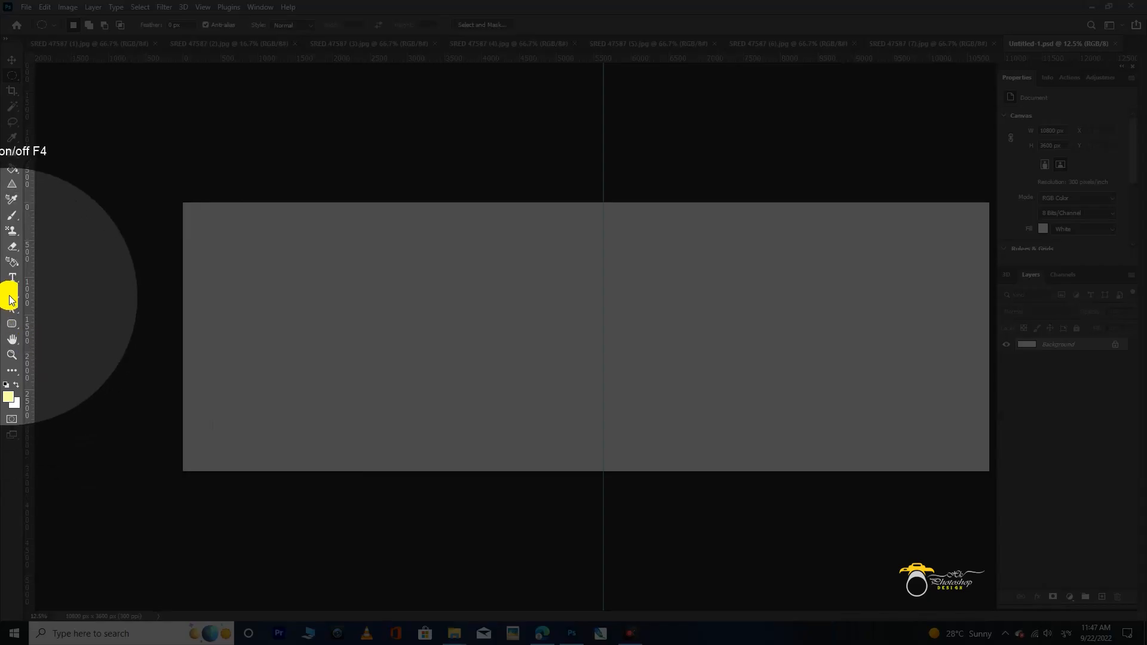
# Draw a closed Pen path with a curved left edge and a straight right edge on the guide, and convert it to a selection
pyautogui.click(11, 294)
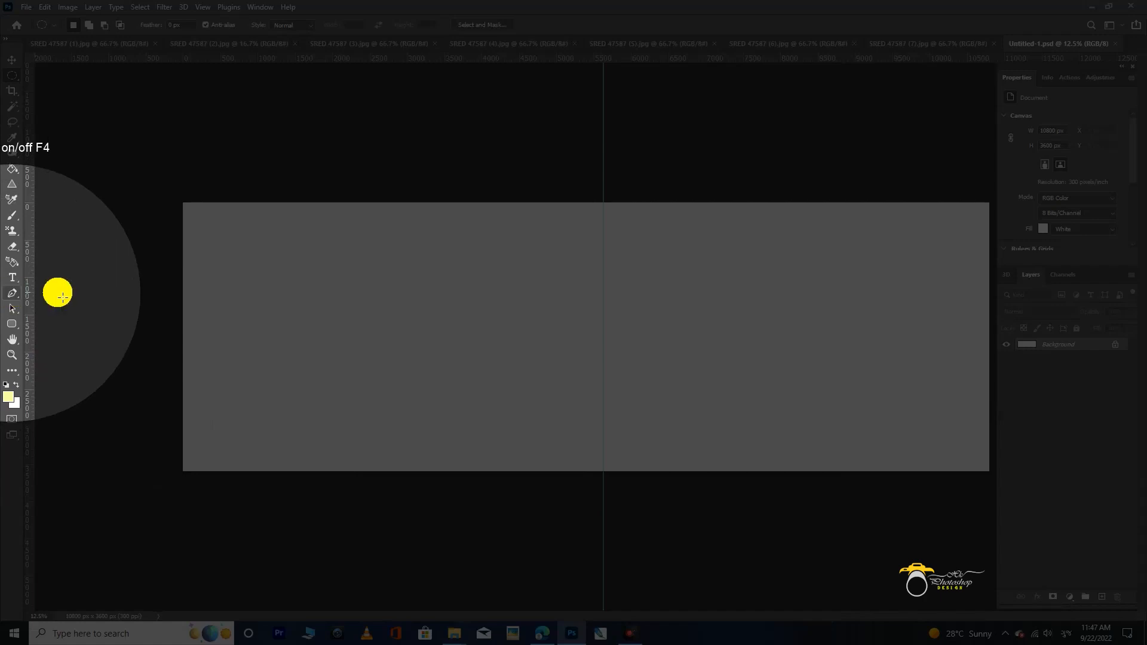
pyautogui.press('F4')
pyautogui.moveTo(384, 512); pyautogui.dragTo(449, 604)
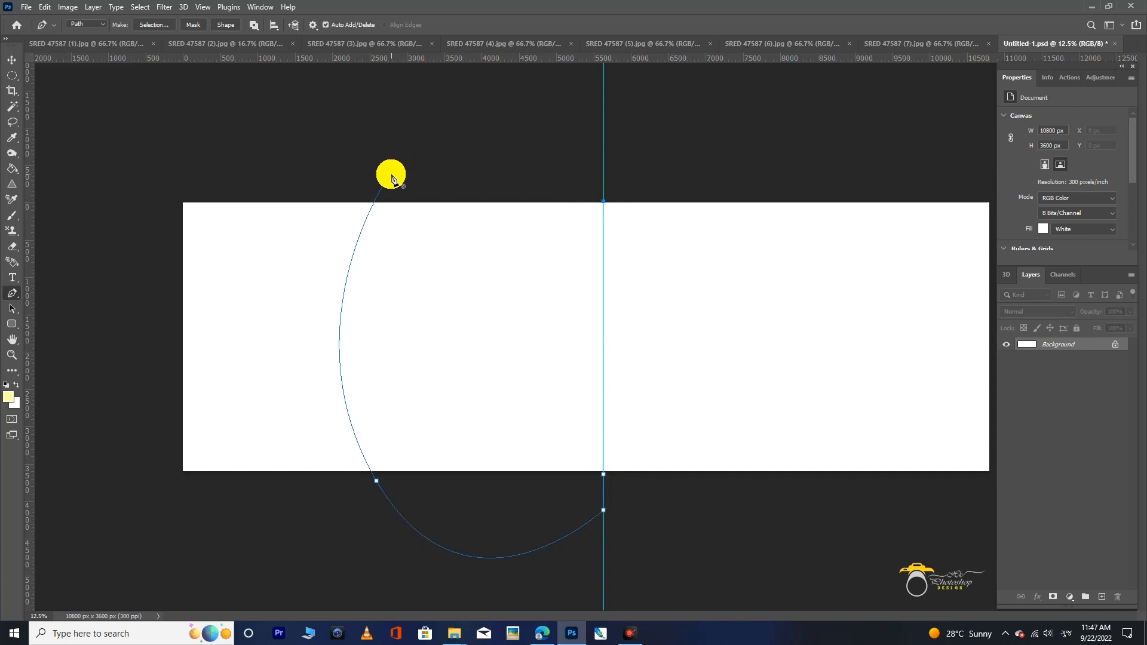
pyautogui.click(390, 176)
pyautogui.hotkey('ctrl', 'Return')
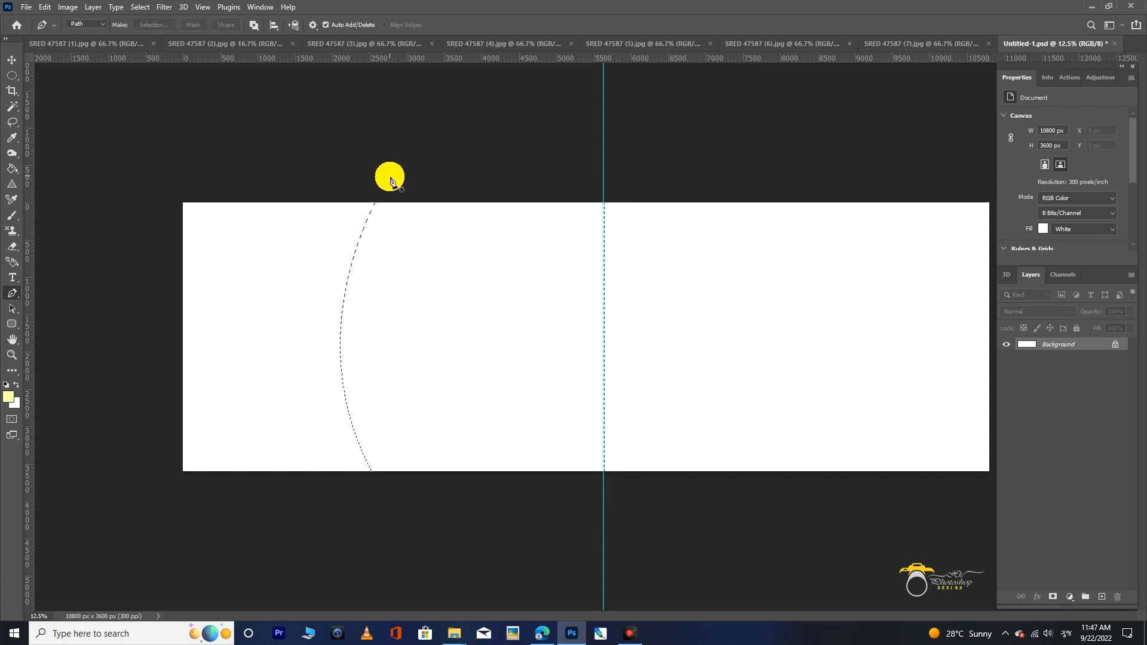
# Copy the selected area of the background to a new layer and invert its colour to black
pyautogui.click(16, 78)
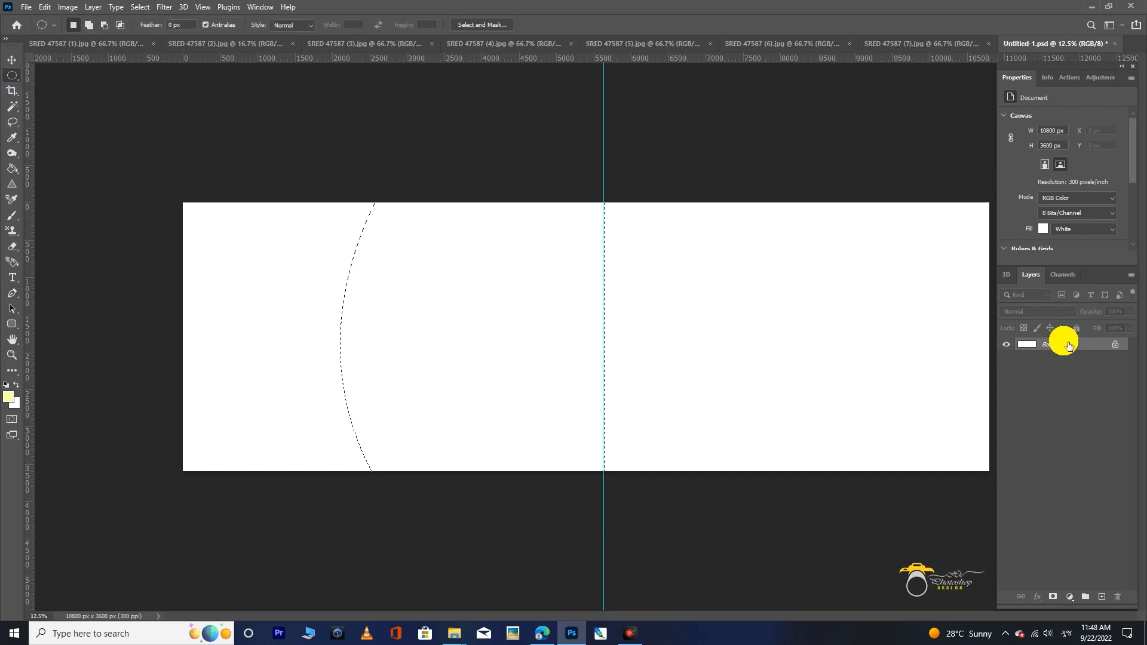
pyautogui.hotkey('ctrl', 'j')
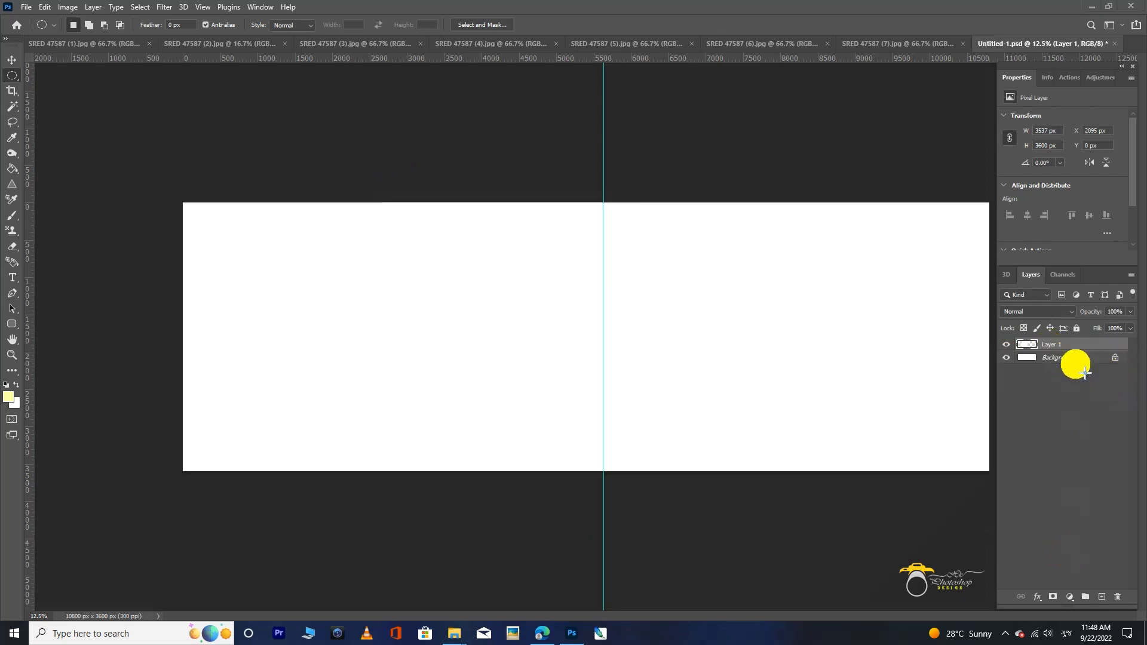
pyautogui.moveTo(1023, 346); pyautogui.dragTo(1020, 357)
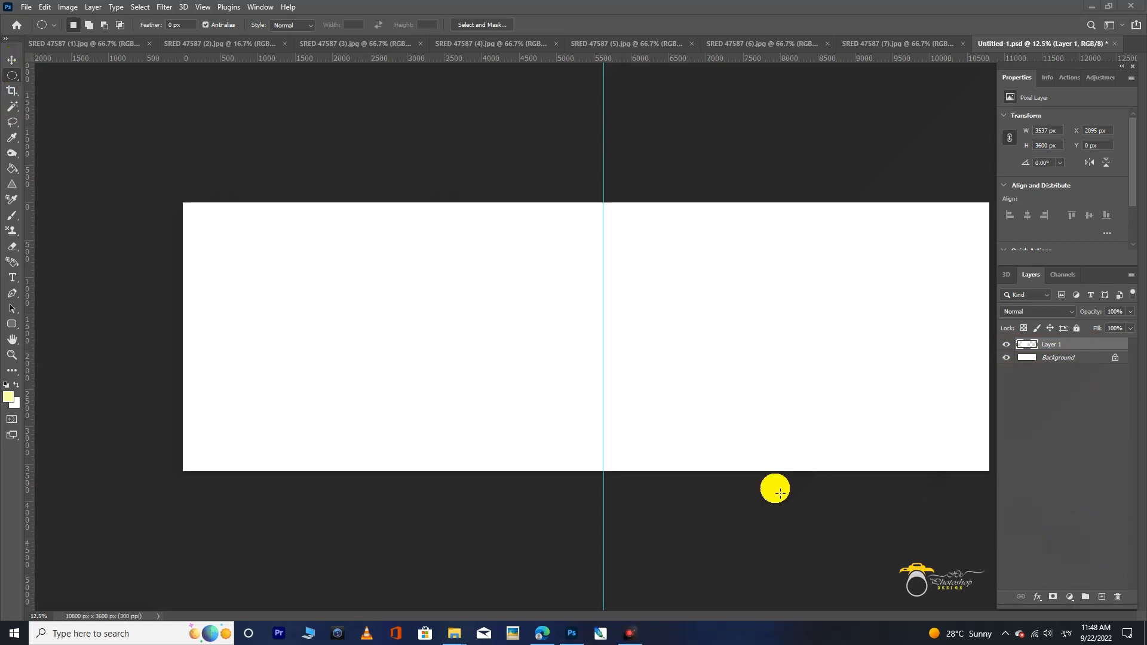
pyautogui.click(220, 132)
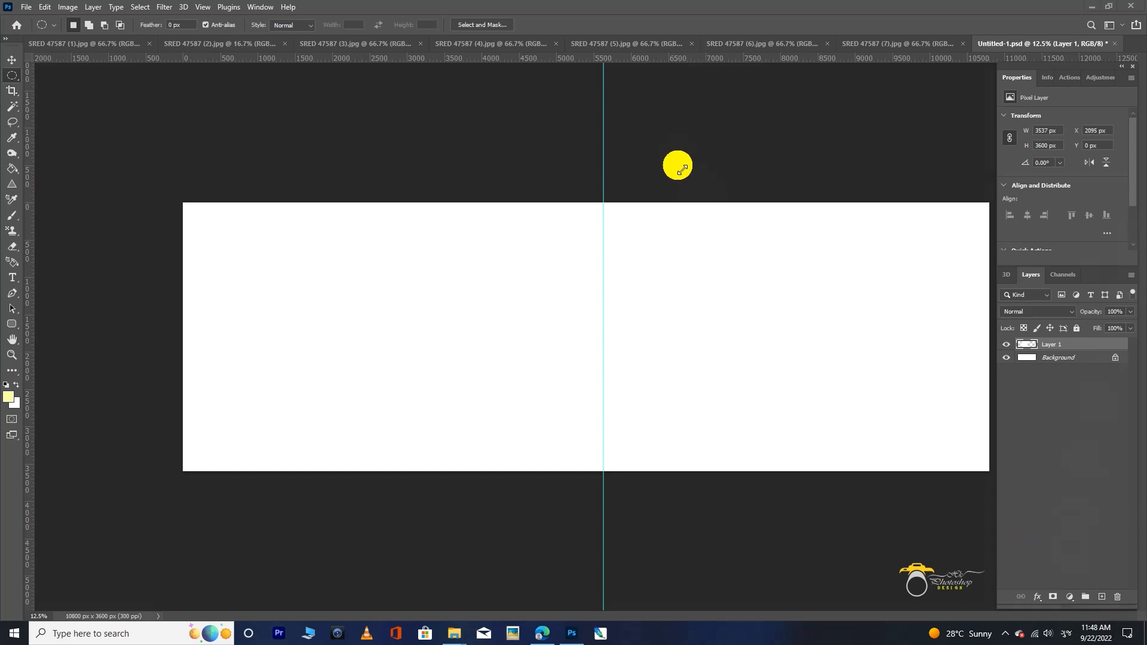
pyautogui.moveTo(426, 188); pyautogui.dragTo(473, 301)
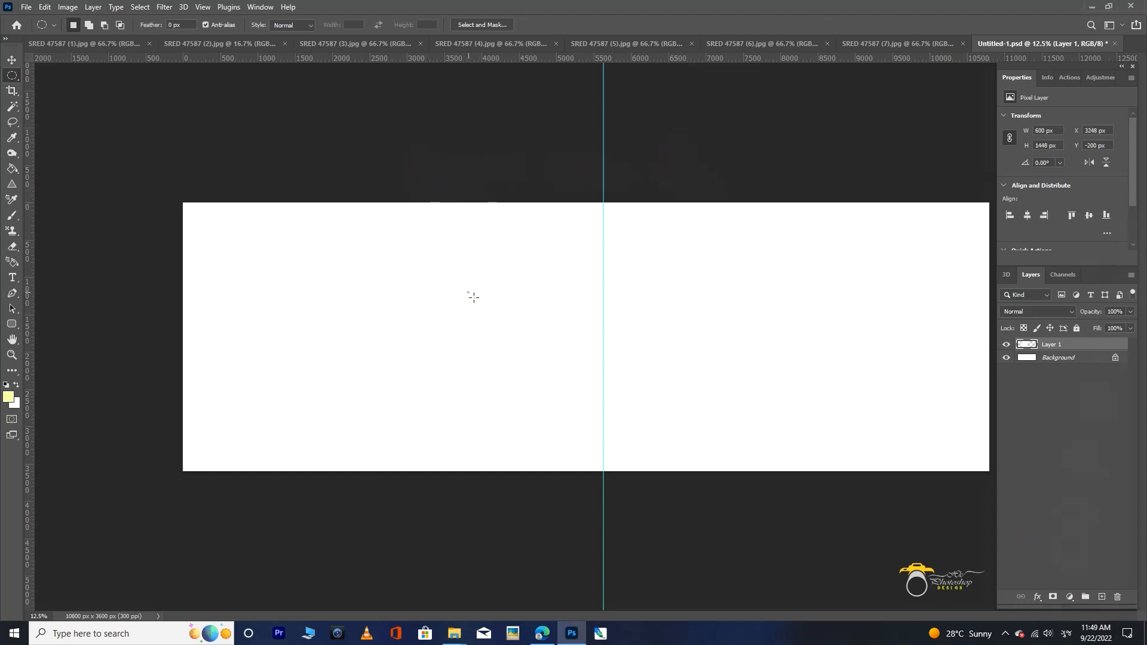
pyautogui.hotkey('ctrl', 'i')
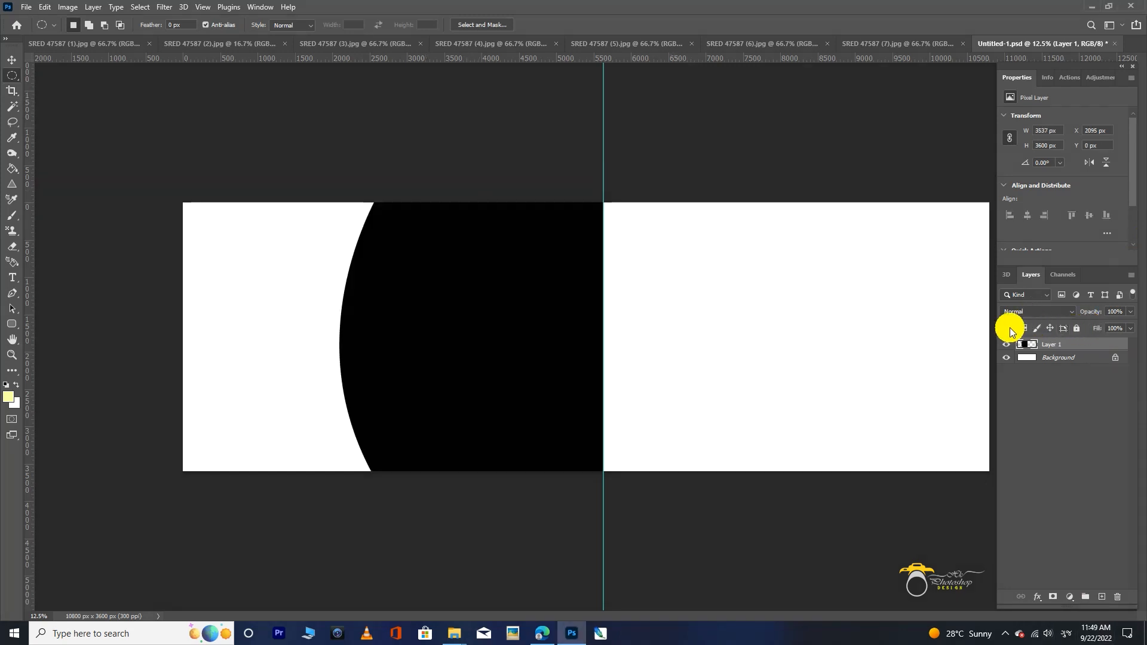
# Duplicate the black curved shape, shift the copy slightly right to about X 2223 px, and invert it to white
pyautogui.click(11, 59)
pyautogui.click(384, 115)
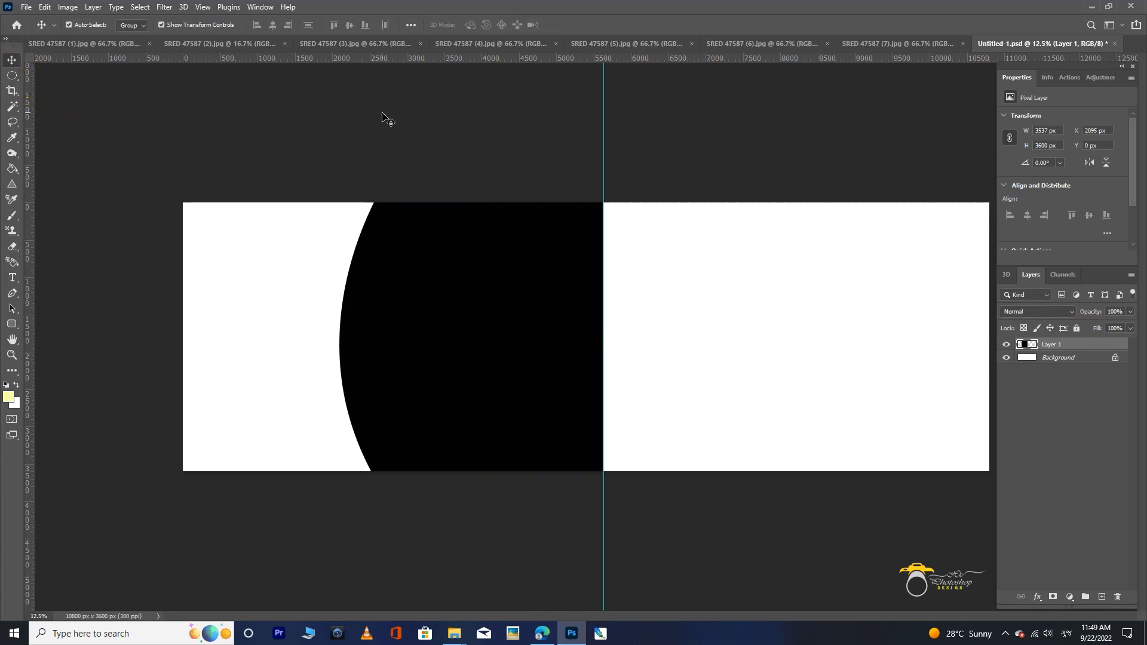
pyautogui.moveTo(417, 242); pyautogui.dragTo(418, 243)
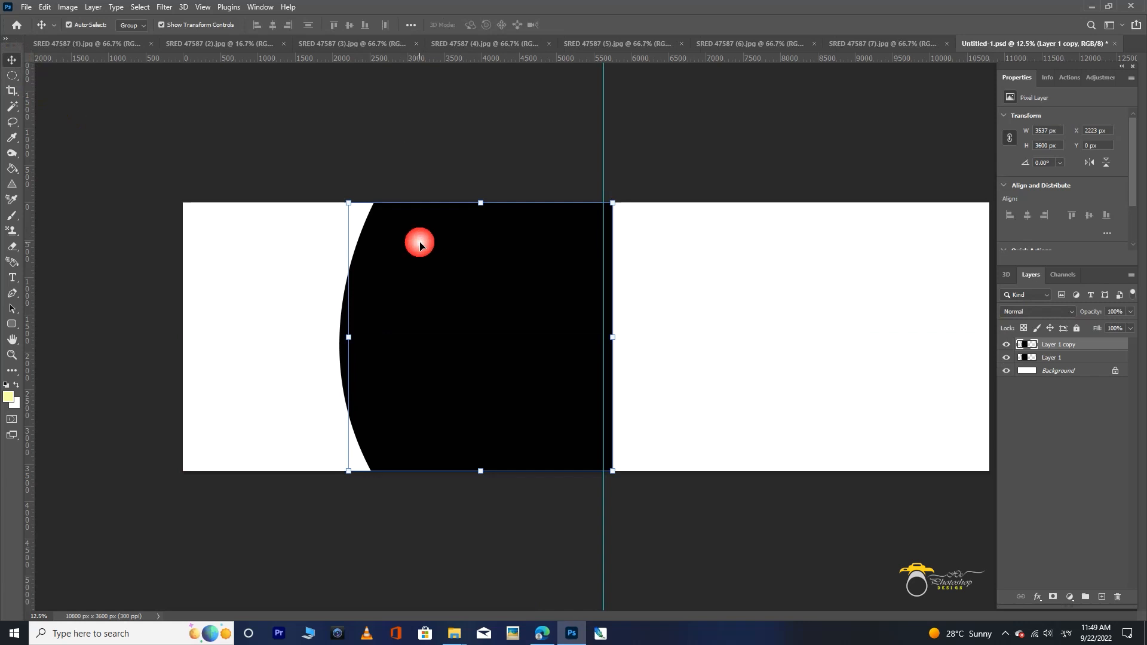
pyautogui.hotkey('ctrl', 'i')
pyautogui.click(425, 148)
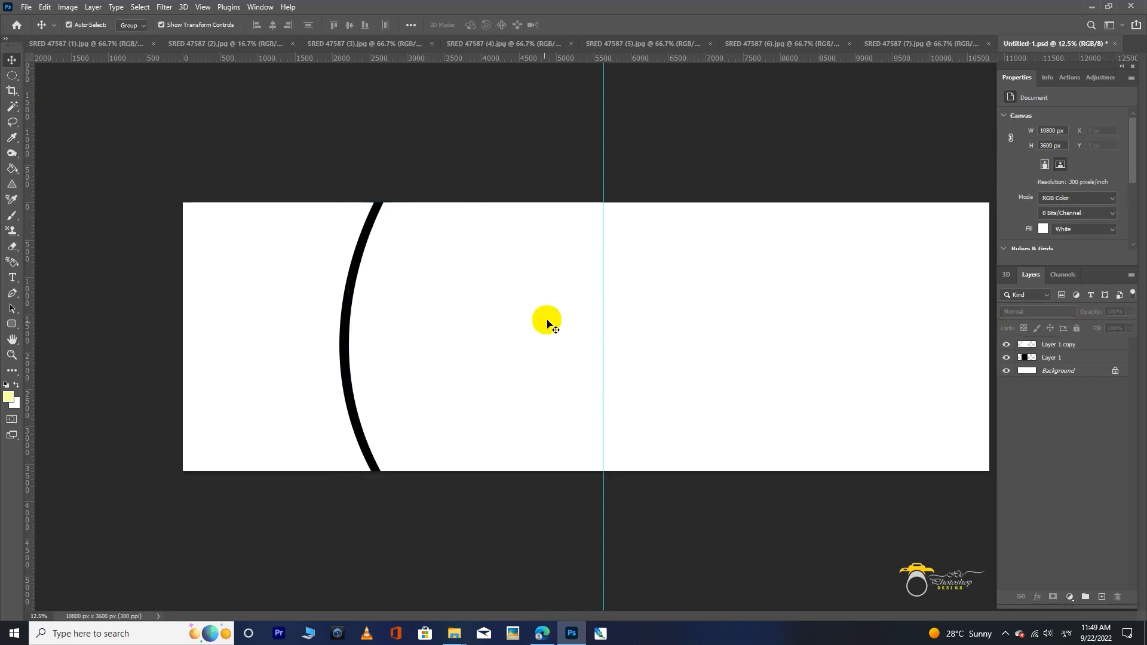
# Move the white copy left to about X 2189 px to thin the black arc
pyautogui.moveTo(510, 359)
pyautogui.mouseDown()
pyautogui.moveTo(493, 356)
pyautogui.moveTo(505, 360)
pyautogui.mouseUp()
pyautogui.keyDown('ctrl'); pyautogui.click(458, 341); pyautogui.keyUp('ctrl')
pyautogui.moveTo(441, 337); pyautogui.dragTo(453, 360)
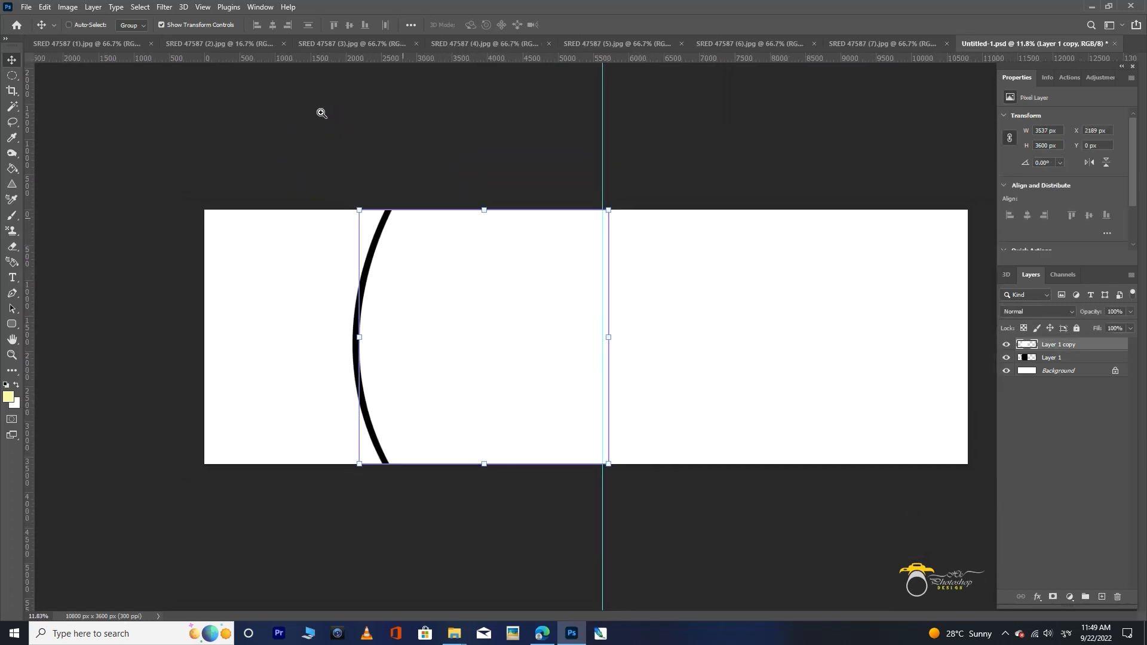
pyautogui.keyDown('ctrl'); pyautogui.click(322, 113); pyautogui.keyUp('ctrl')
pyautogui.moveTo(620, 299); pyautogui.dragTo(608, 299)
pyautogui.keyDown('ctrl'); pyautogui.click(834, 433); pyautogui.keyUp('ctrl')
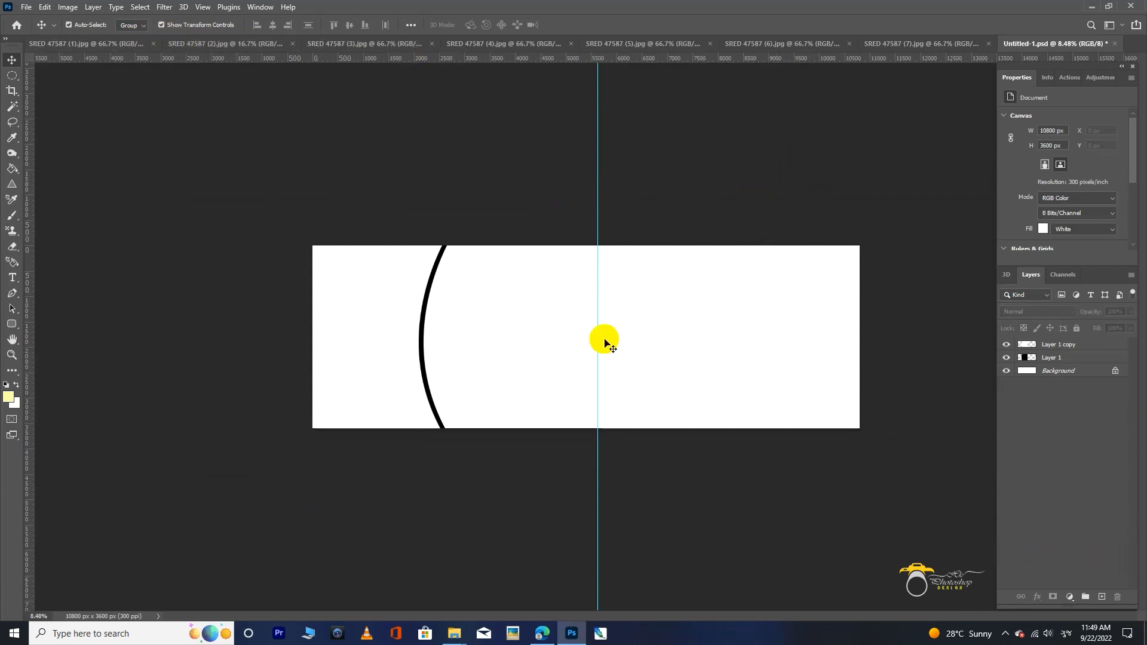
# Cut the whole photo from SRED 47587 (2).jpg and close that file without saving
pyautogui.click(186, 47)
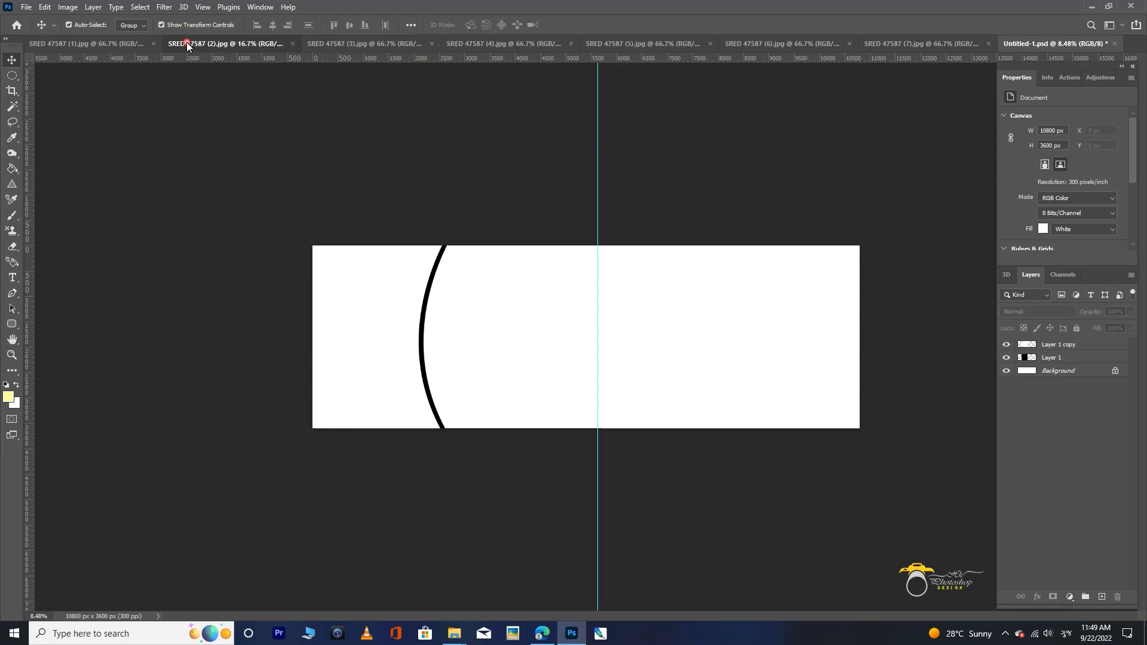
pyautogui.hotkey('ctrl', 'a')
pyautogui.hotkey('ctrl', 'x')
pyautogui.hotkey('ctrl', 'w')
pyautogui.click(578, 237)
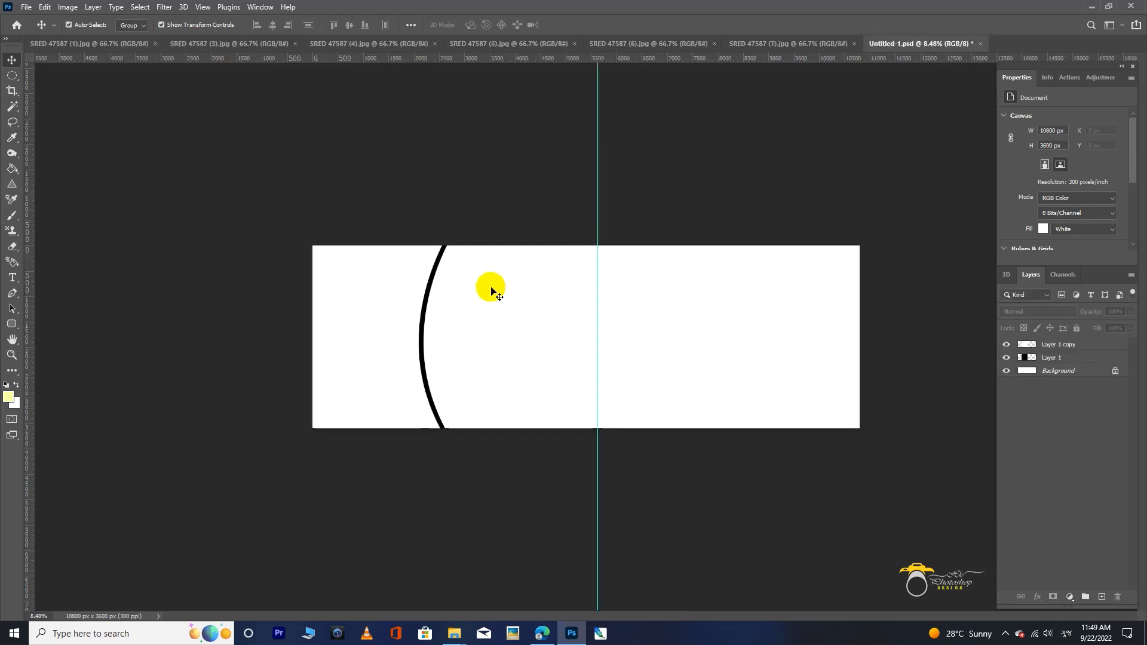
# Paste the photo directly above the Background layer and move it to the left end of the spread, behind the black arc
pyautogui.rightClick(372, 321)
pyautogui.click(440, 336)
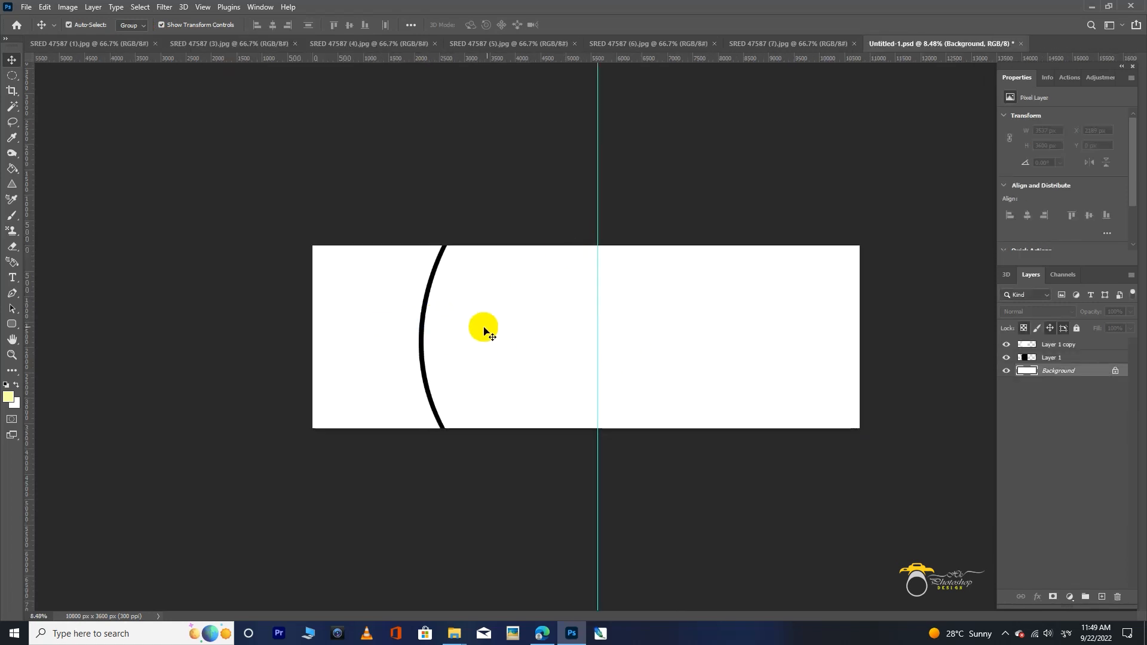
pyautogui.moveTo(1032, 359); pyautogui.dragTo(1036, 379)
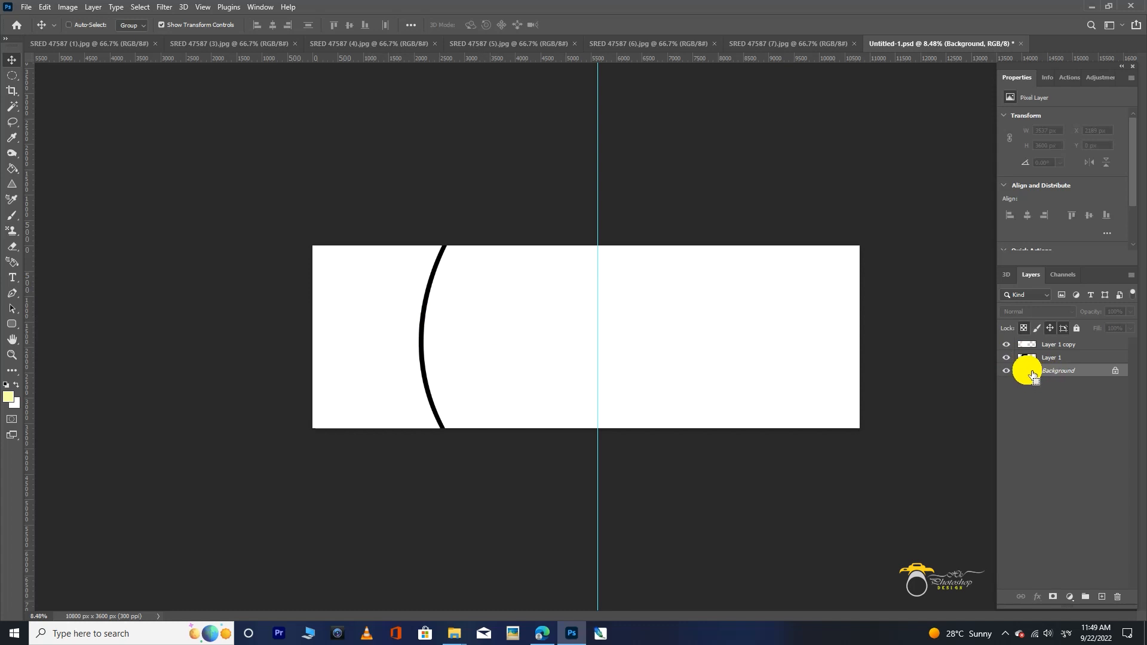
pyautogui.hotkey('ctrl', 'v')
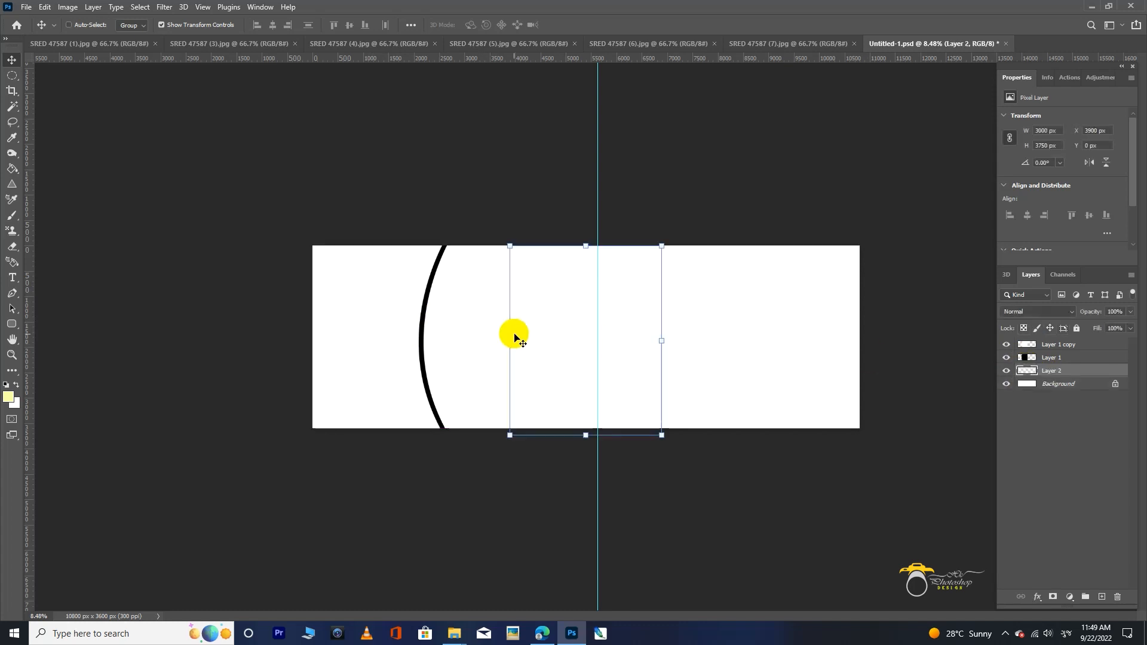
pyautogui.moveTo(641, 350); pyautogui.dragTo(440, 343)
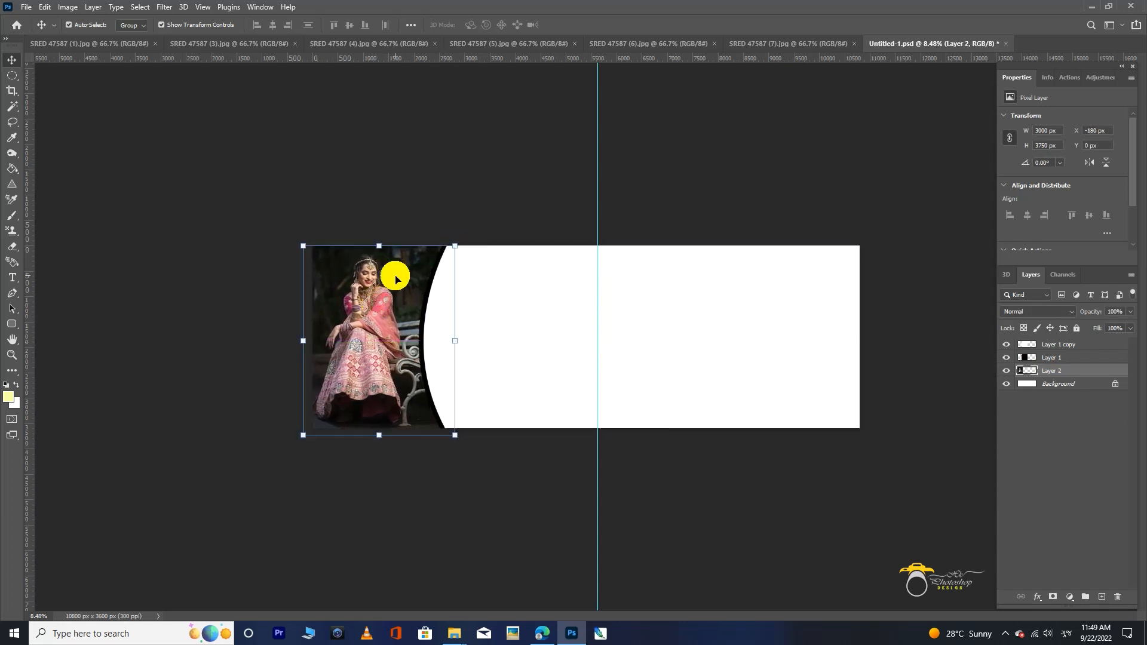
pyautogui.hotkey('ctrl', 'alt', 'l')
pyautogui.press('Return')
pyautogui.click(545, 196)
pyautogui.scroll(3, 387, 291)
pyautogui.scroll(-1, 395, 359)
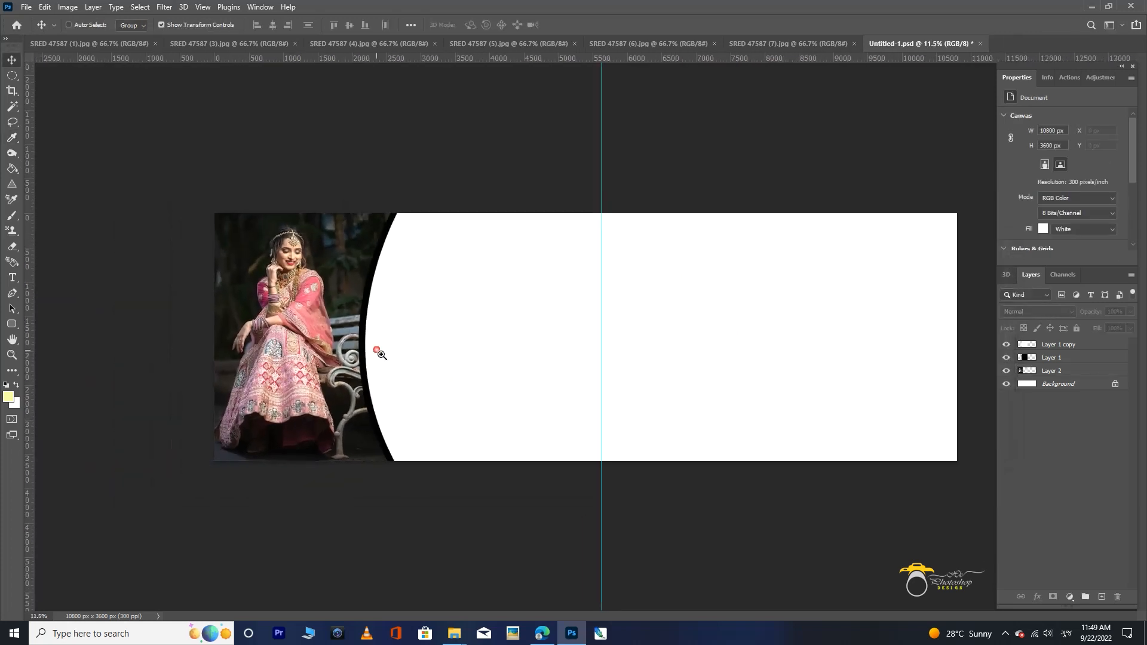
# Select a rectangle of about 1602 x 2345 px right of the guide and copy it from the Background to a new layer
pyautogui.click(399, 310)
pyautogui.click(390, 176)
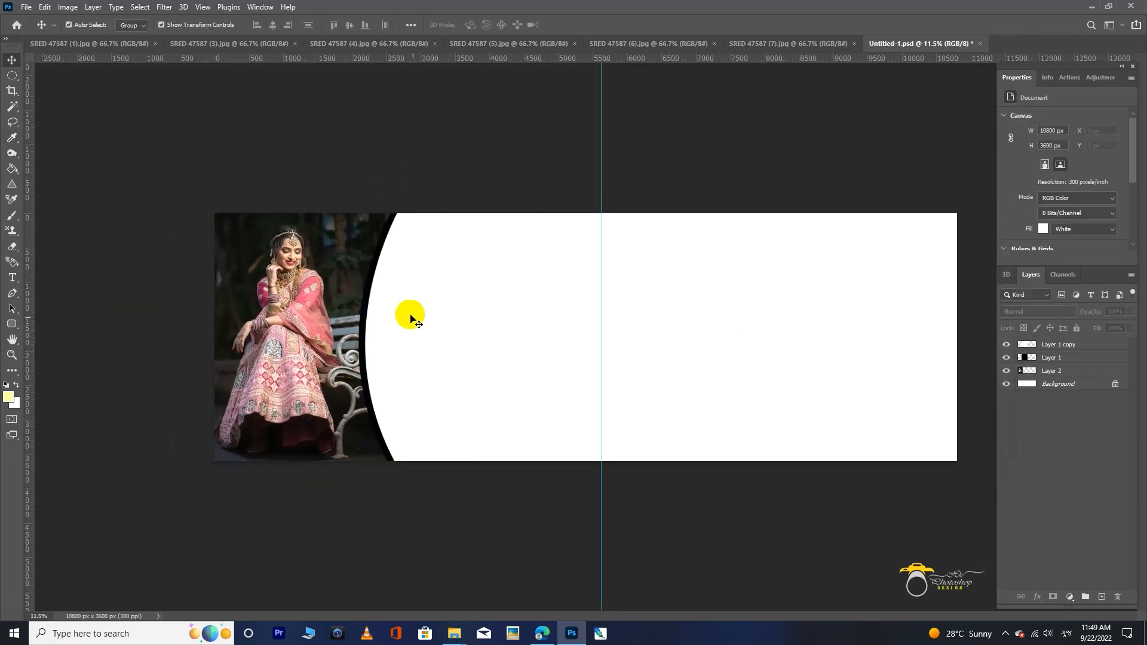
pyautogui.scroll(-1, 410, 286)
pyautogui.scroll(1, 417, 289)
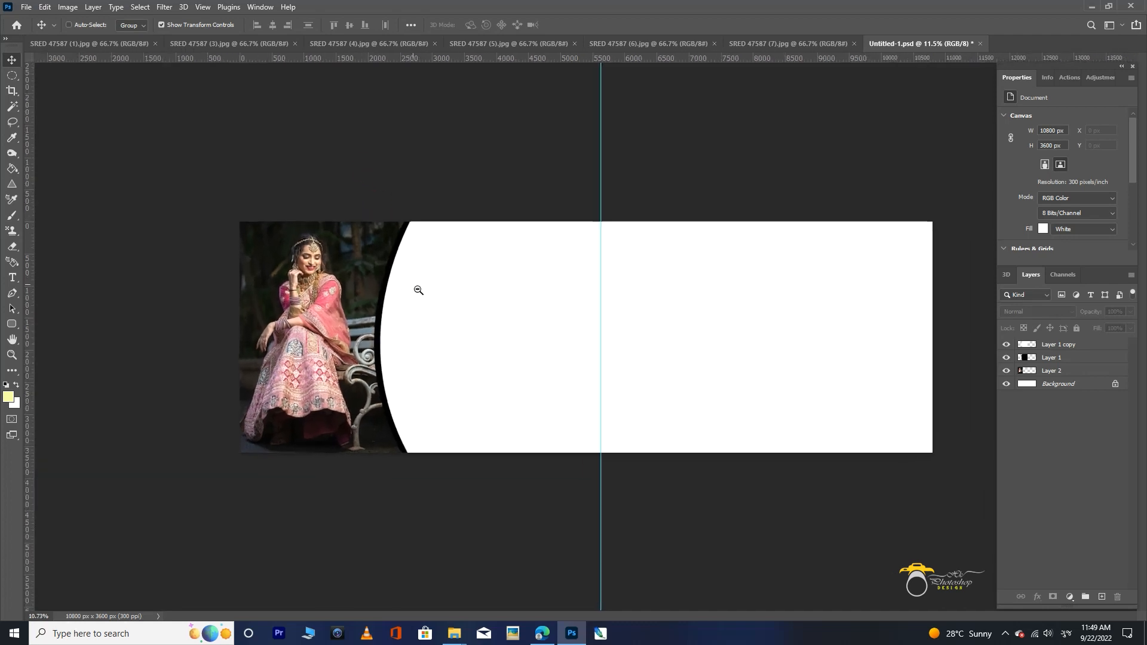
pyautogui.click(447, 318)
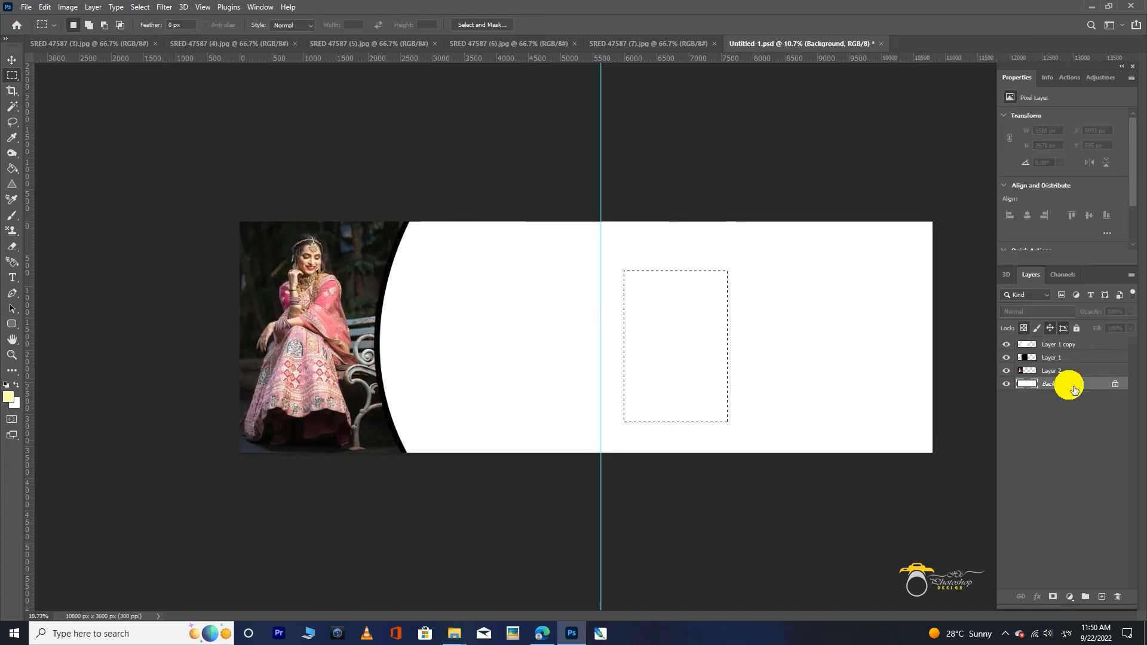
pyautogui.hotkey('ctrl', 'd')
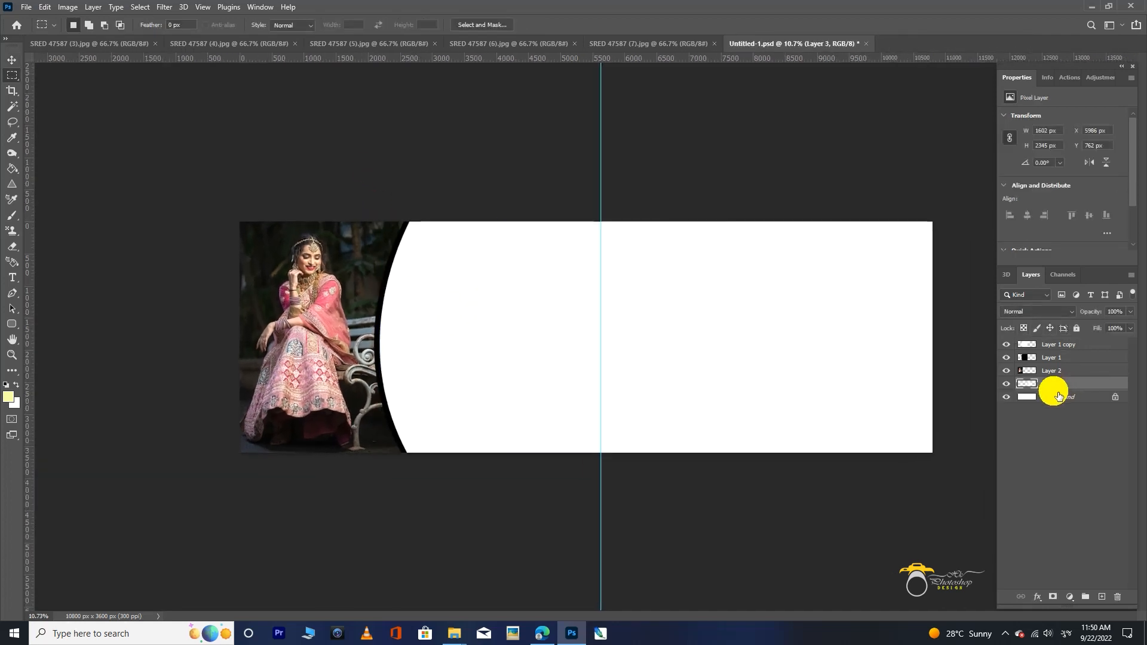
# Paste the cut side-pose photo into the rectangular frame right of the guide as a masked layer and scale it to fill the frame
pyautogui.hotkey('ctrl', 'shift', 'alt', 'v')
pyautogui.hotkey('ctrl', 't')
pyautogui.moveTo(699, 302); pyautogui.dragTo(735, 270)
pyautogui.press('Return')
pyautogui.click(661, 236)
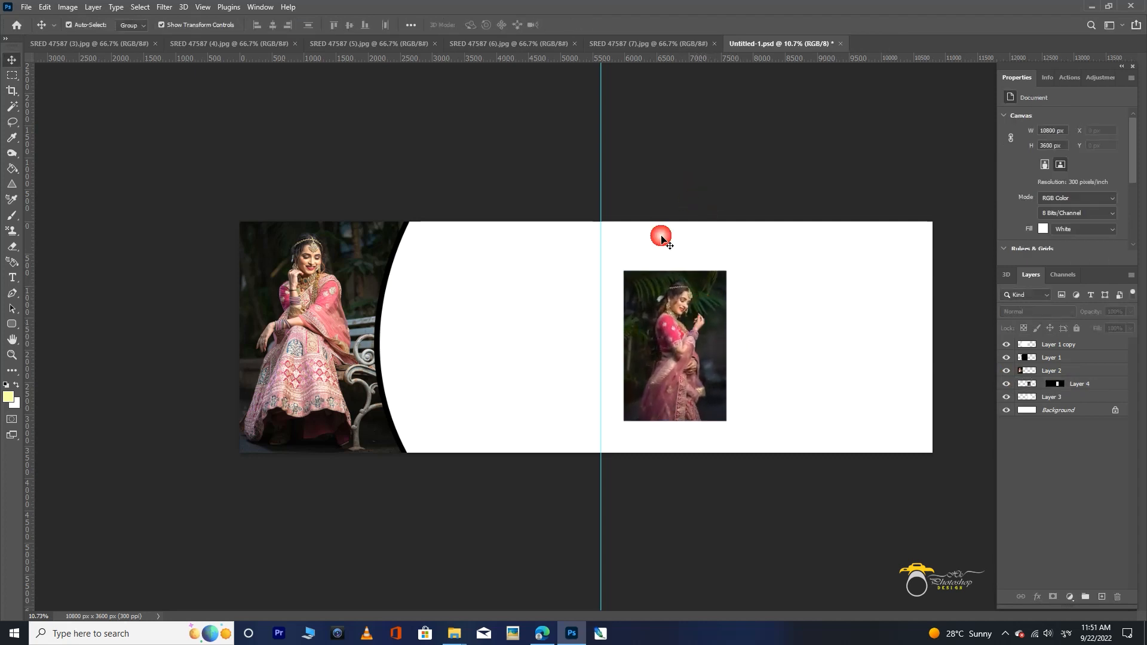
pyautogui.click(451, 298)
pyautogui.click(377, 134)
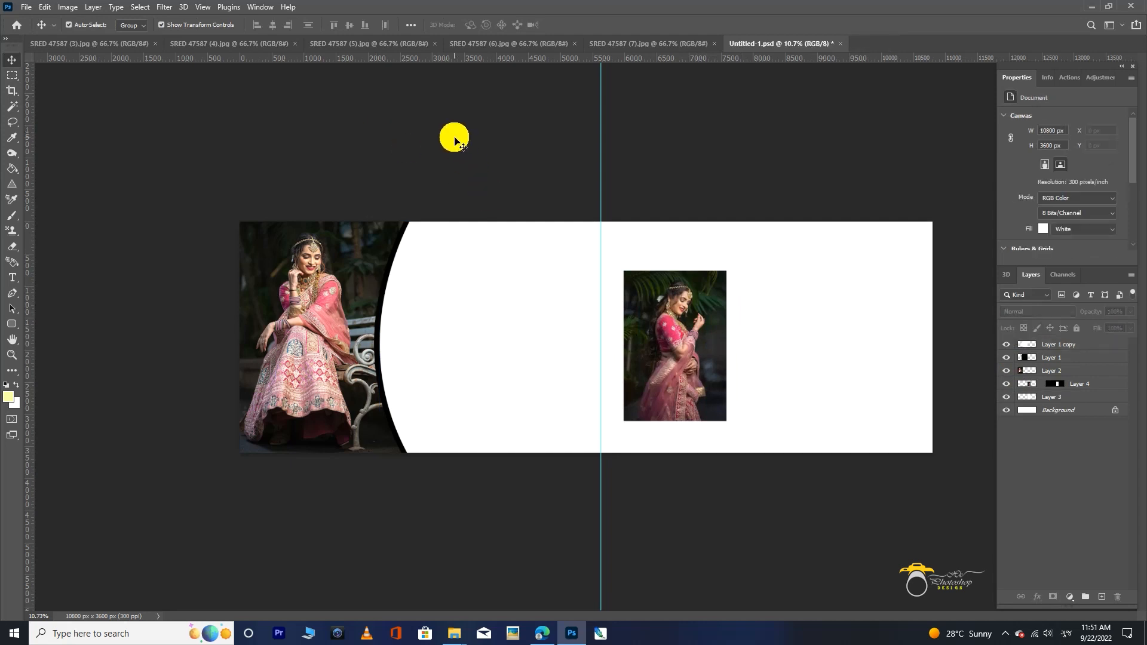
# Cut the photo from SRED 47587 (6).jpg, close that file without saving, and place the photo in a masked rectangle between arc and guide
pyautogui.click(574, 43)
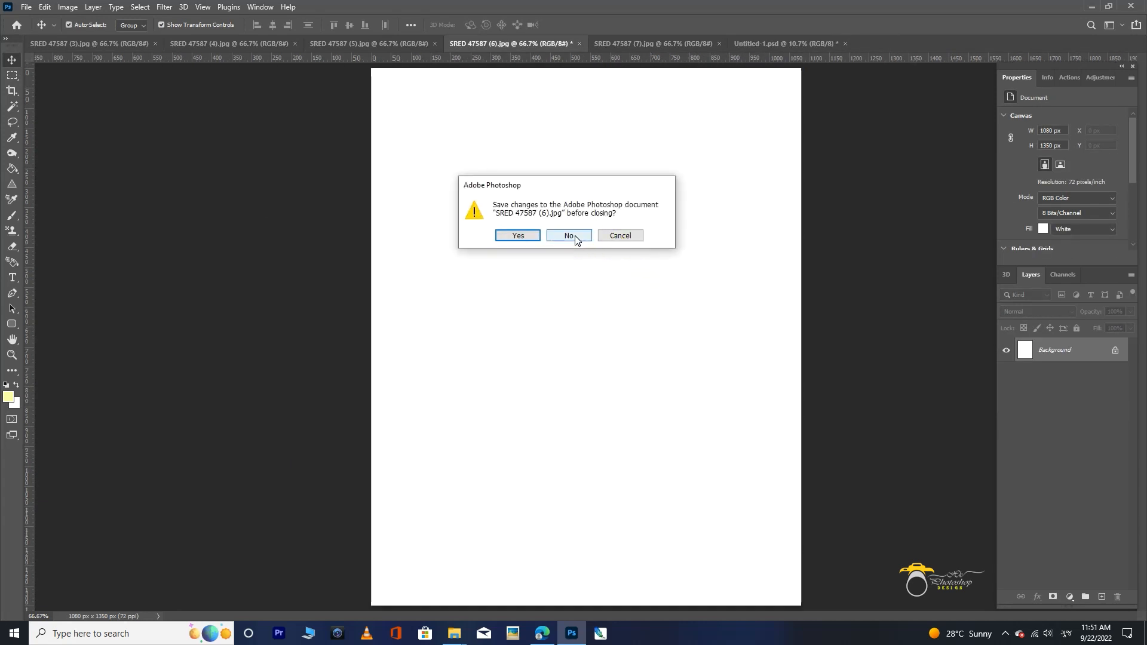
pyautogui.click(564, 233)
pyautogui.click(627, 43)
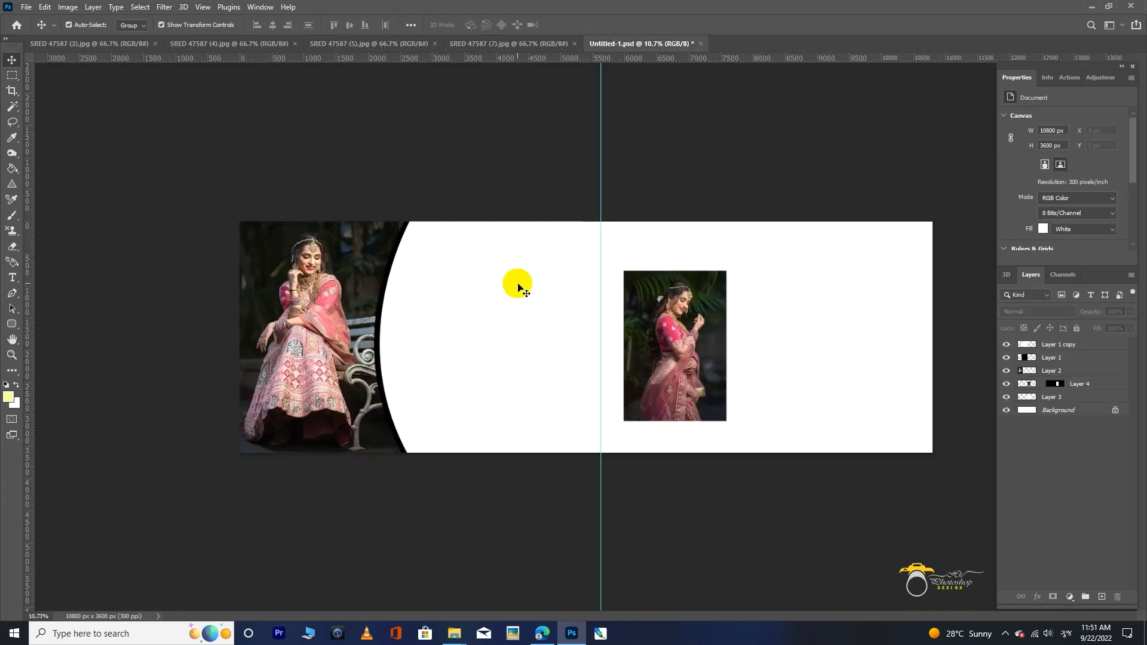
pyautogui.click(518, 285)
pyautogui.keyDown('ctrl'); pyautogui.click(1031, 347); pyautogui.keyUp('ctrl')
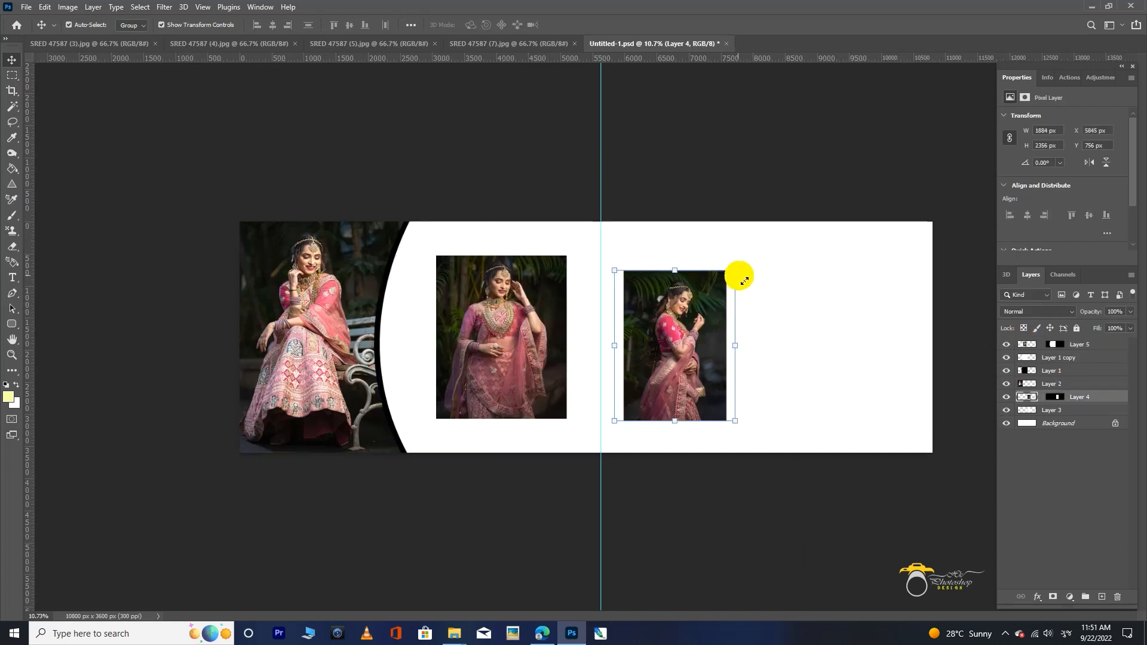
pyautogui.keyDown('ctrl'); pyautogui.click(762, 153); pyautogui.keyUp('ctrl')
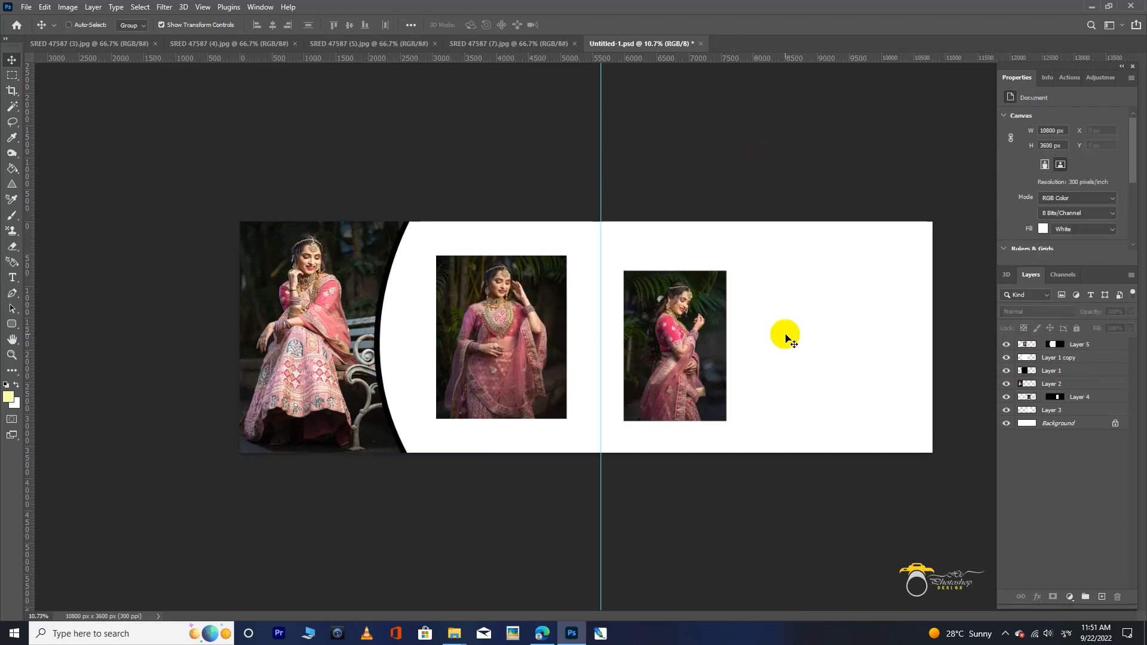
# Cut the whole photo from SRED 47587 (3).jpg and close that file without saving
pyautogui.hotkey('ctrl', 'Tab')
pyautogui.hotkey('ctrl', 'a')
pyautogui.hotkey('ctrl', 'x')
pyautogui.hotkey('ctrl', 'w')
pyautogui.click(567, 235)
# Paste the photo into the spread and place it beside the lower right edge of the framed photo right of the guide
pyautogui.hotkey('ctrl', 'v')
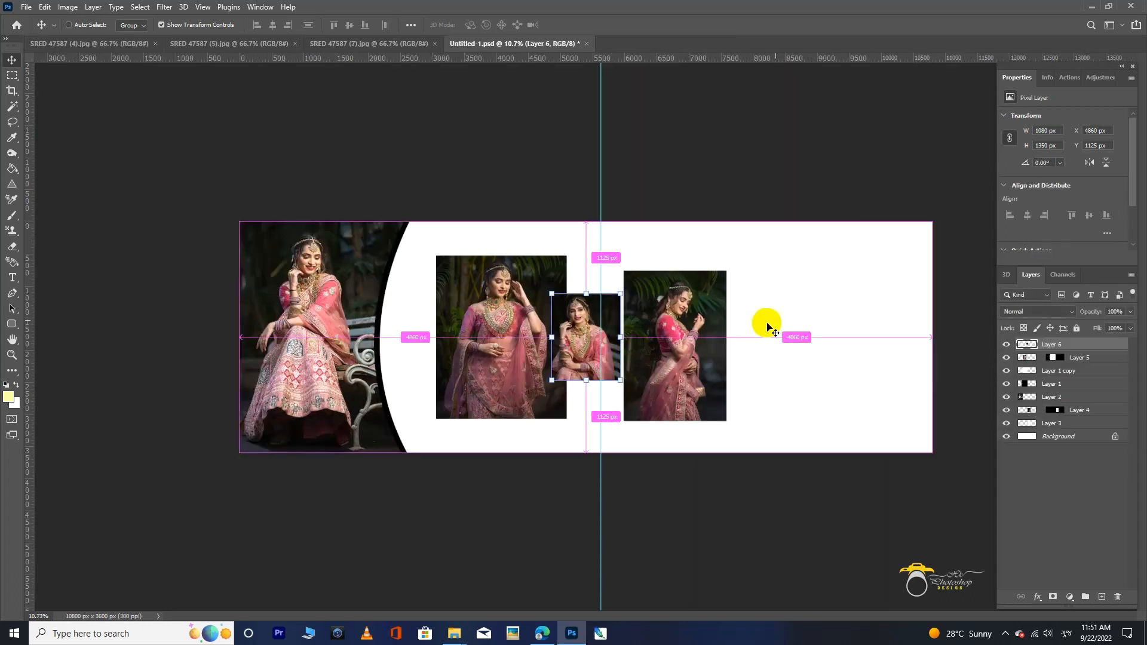
pyautogui.moveTo(596, 342); pyautogui.dragTo(765, 375)
pyautogui.click(744, 149)
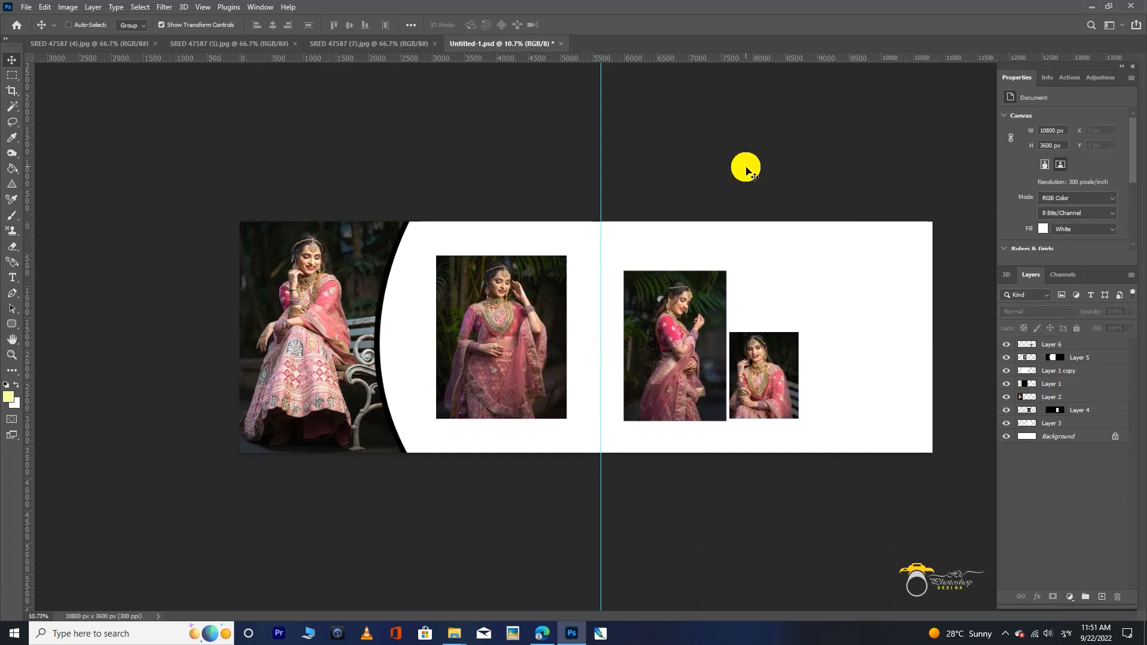
# Cut the whole photo from SRED 47587 (4).jpg and close that file without saving
pyautogui.hotkey('ctrl', 'Tab')
pyautogui.hotkey('ctrl', 'a')
pyautogui.hotkey('ctrl', 'x')
pyautogui.hotkey('ctrl', 'w')
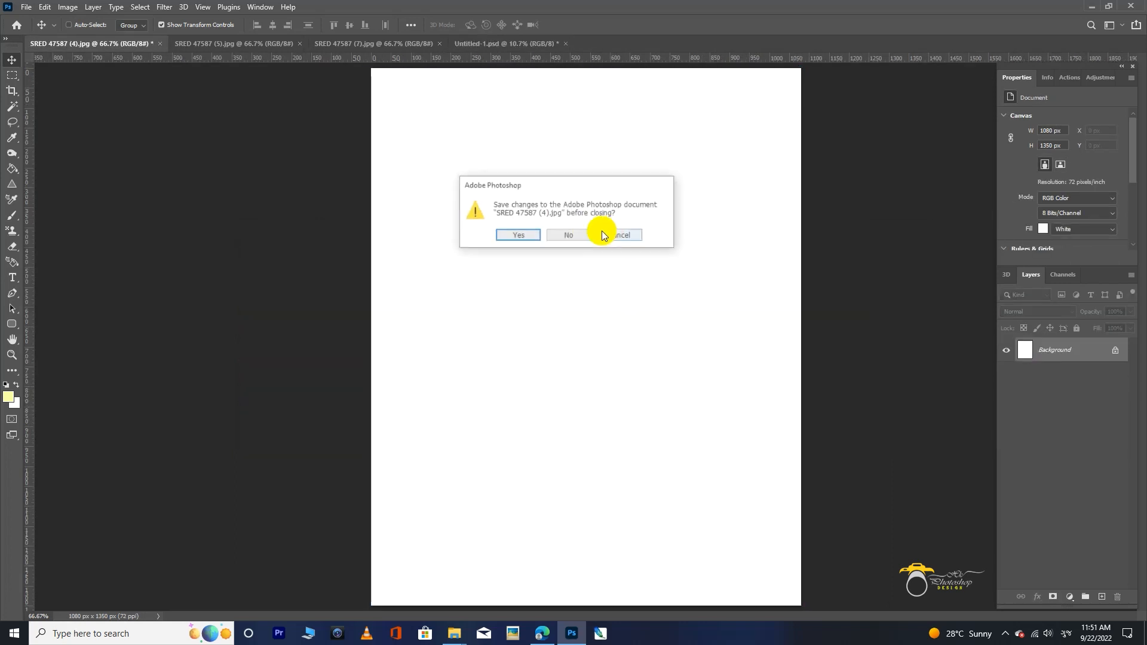
pyautogui.click(582, 239)
# Paste the cut photo as a masked layer inside the white curved panel left of the guide and scale it to 334.23%
pyautogui.rightClick(562, 229)
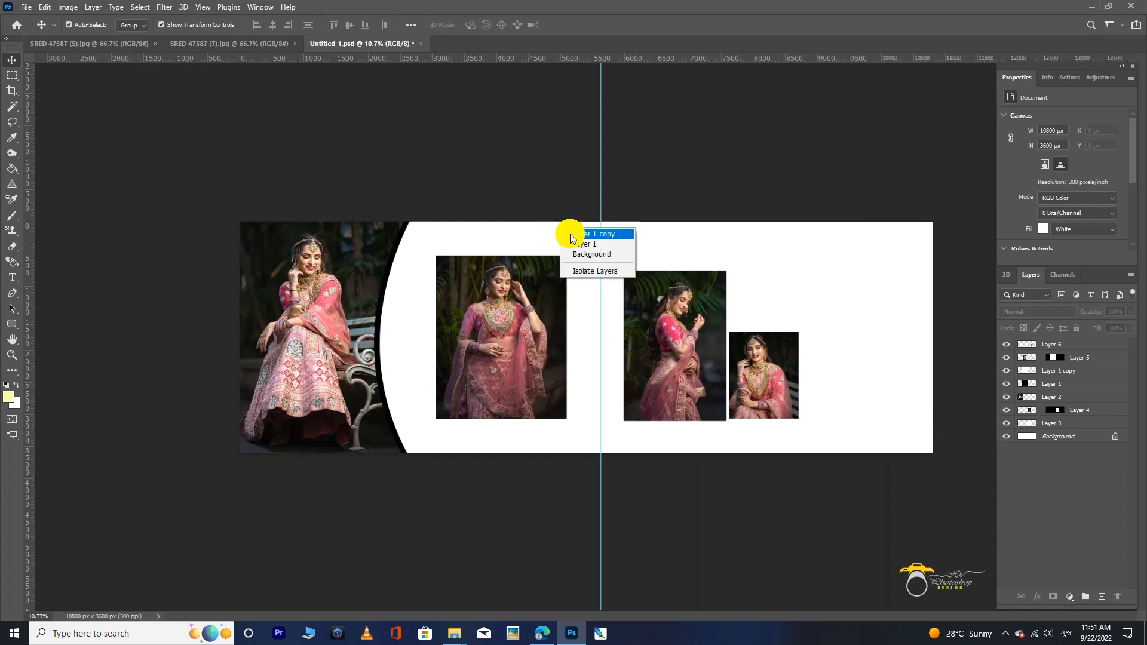
pyautogui.click(575, 237)
pyautogui.hotkey('ctrl', 'v')
pyautogui.hotkey('ctrl', 'z')
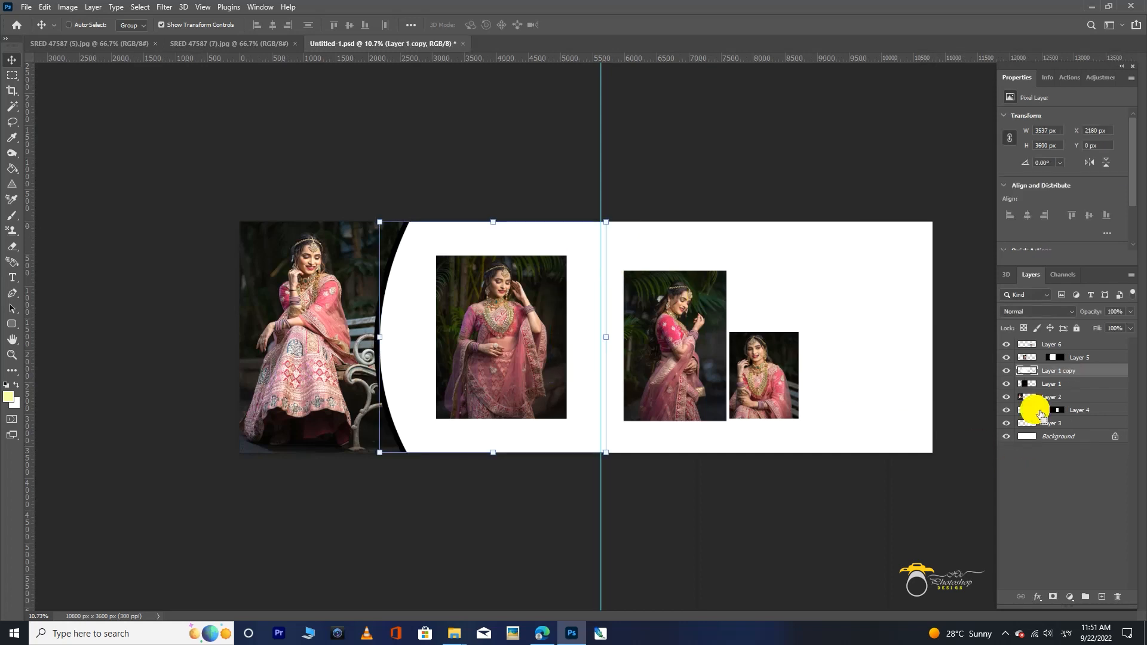
pyautogui.hotkey('ctrl', 'v')
pyautogui.hotkey('ctrl', 't')
pyautogui.moveTo(566, 255); pyautogui.dragTo(657, 222)
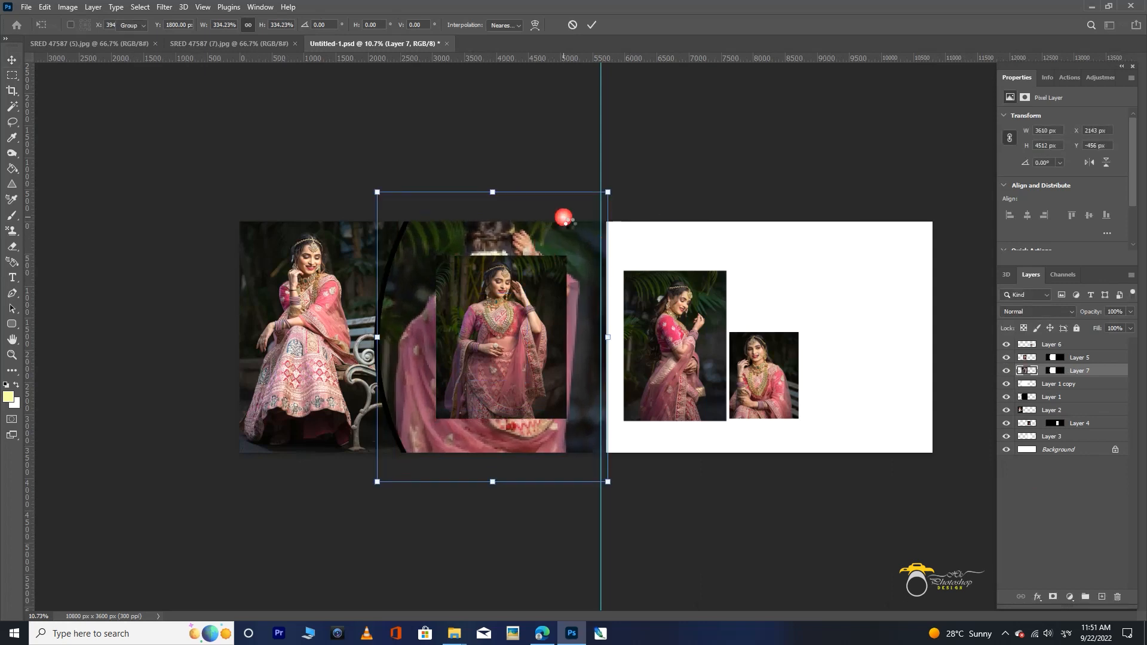
pyautogui.doubleClick(563, 217)
# Make the curved panel's photo black and white, set its opacity to 44% and reposition it within the panel
pyautogui.press('2')
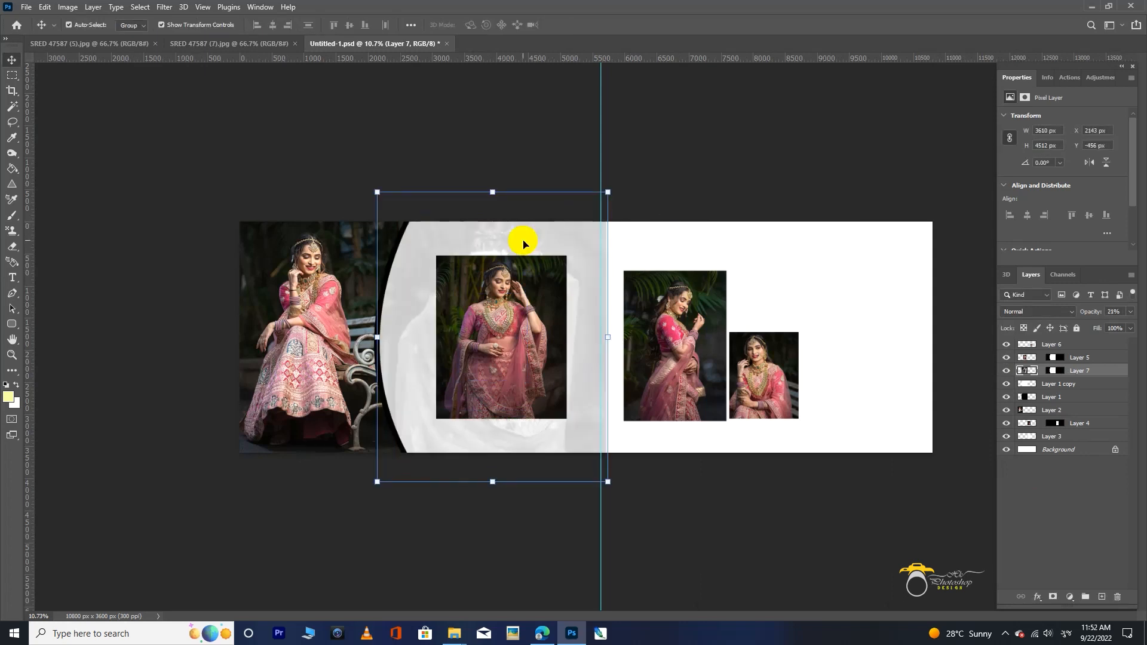
pyautogui.press('4')
pyautogui.press('4')
pyautogui.moveTo(573, 233); pyautogui.dragTo(573, 218)
pyautogui.press('Return')
# Move the framed bridal photo in the curved panel down, level with the framed photo right of the guide
pyautogui.click(545, 320)
pyautogui.moveTo(546, 324); pyautogui.dragTo(532, 325)
pyautogui.click(721, 164)
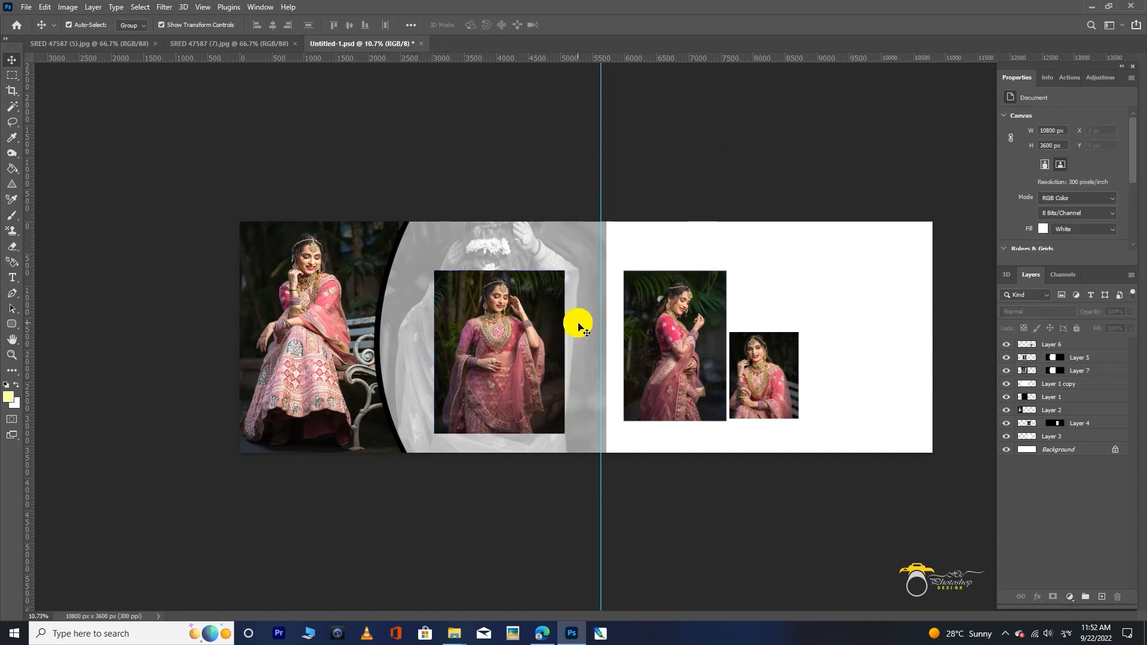
# Cut the whole photo from SRED 47587 (7).jpg and close that file without saving
pyautogui.hotkey('ctrl', 'Tab')
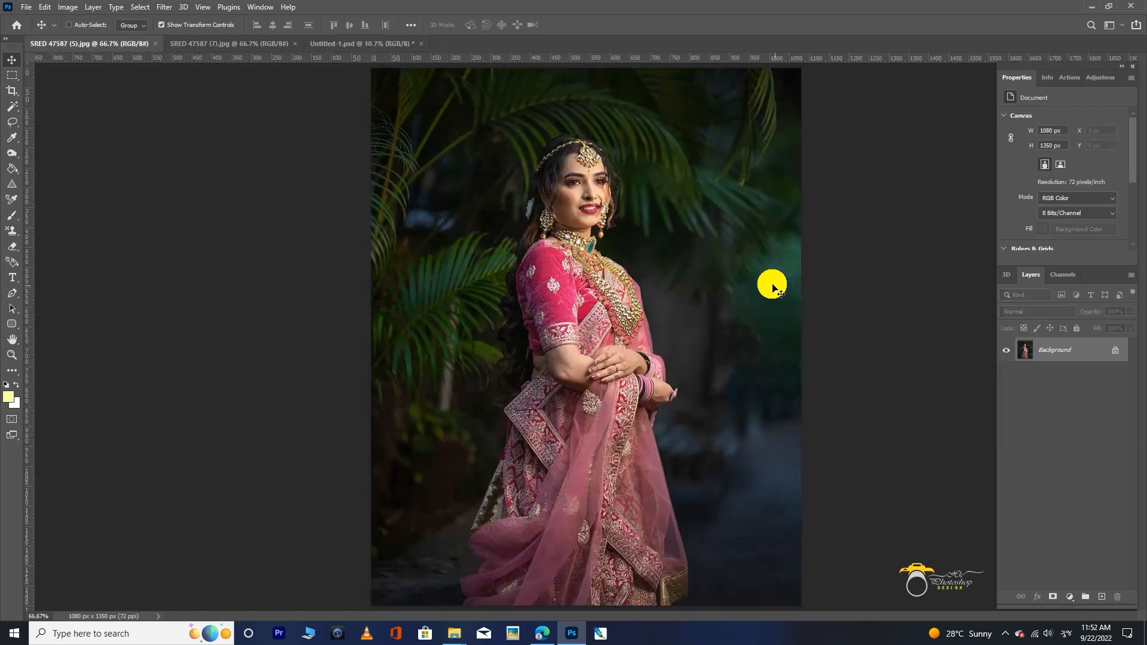
pyautogui.hotkey('ctrl', 'Tab')
pyautogui.hotkey('ctrl', 't')
pyautogui.hotkey('ctrl', 'w')
pyautogui.click(574, 234)
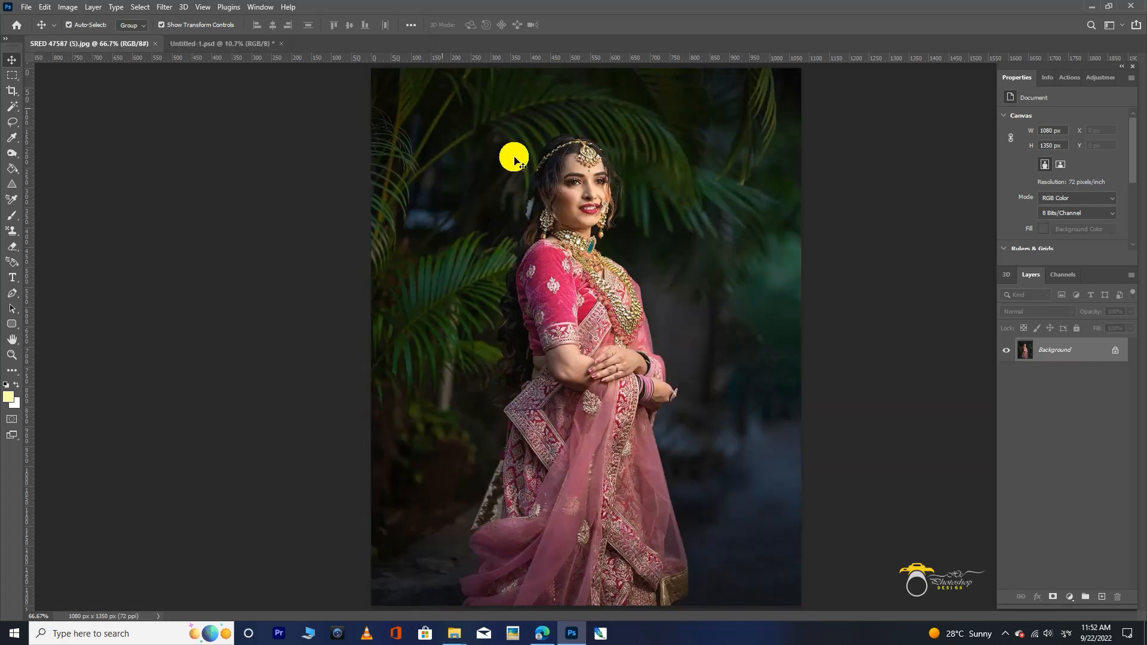
# Paste the photo just above the Background layer and align it over the small photo, level with the side-pose frame's upper edge
pyautogui.click(241, 46)
pyautogui.rightClick(856, 303)
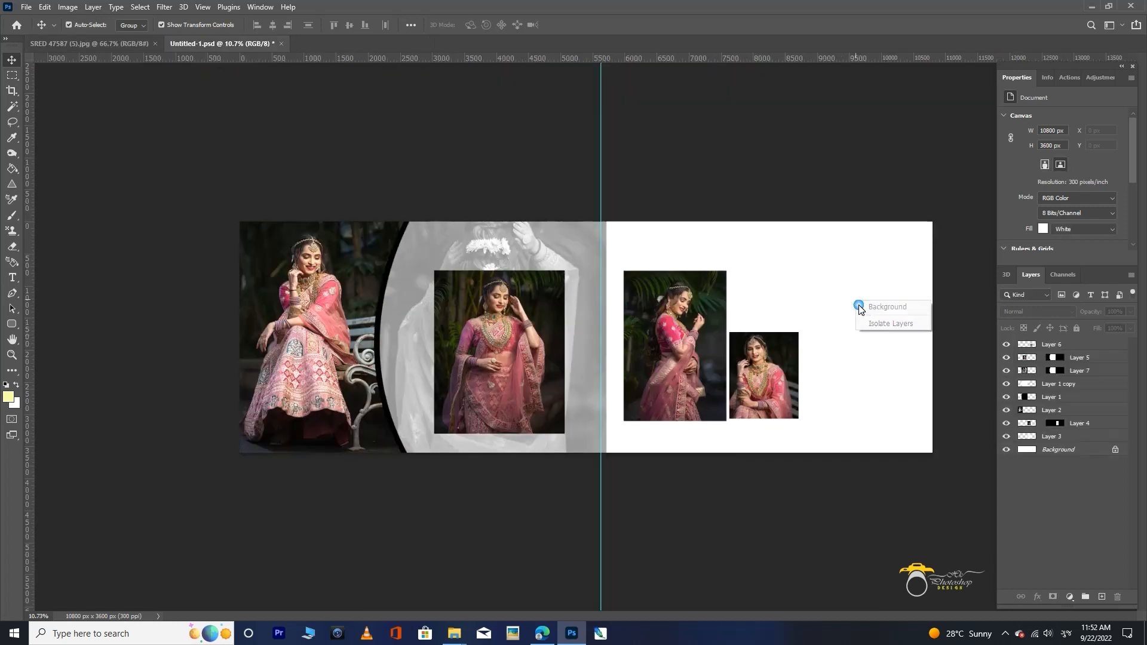
pyautogui.click(870, 308)
pyautogui.hotkey('ctrl', 'v')
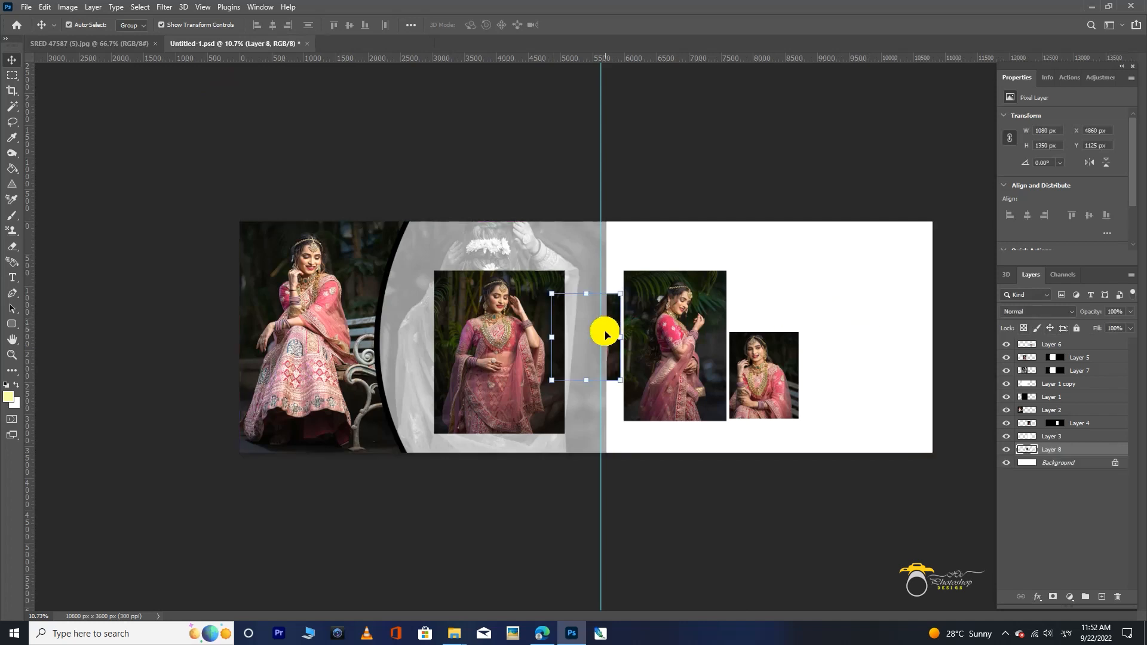
pyautogui.moveTo(615, 330); pyautogui.dragTo(788, 307)
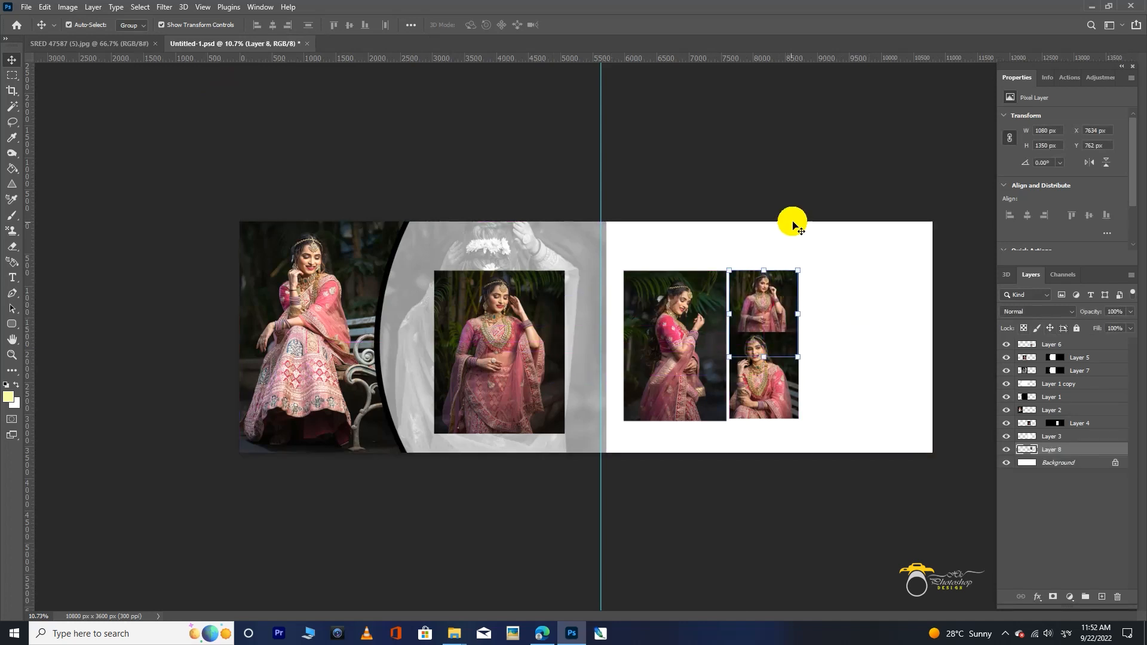
# Delete the lower part of the upper small photo, leaving a thin white gap above the photo beneath it
pyautogui.hotkey('ctrl', 'space')
pyautogui.click(893, 293)
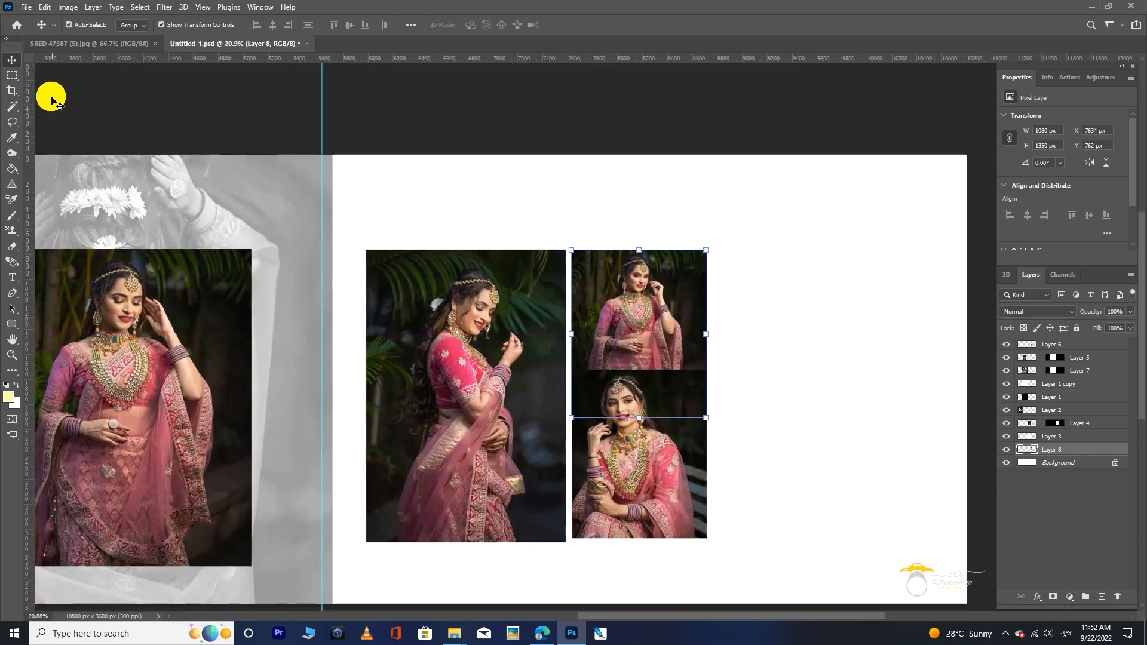
pyautogui.click(12, 76)
pyautogui.moveTo(758, 506); pyautogui.dragTo(540, 370)
pyautogui.press('Delete')
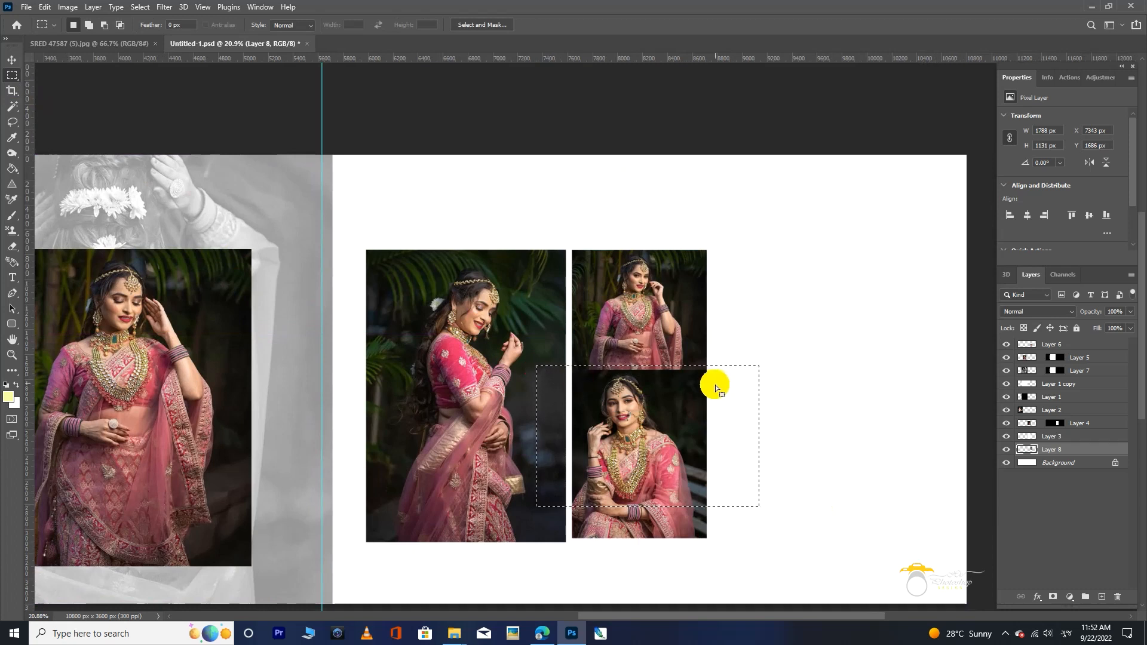
pyautogui.click(721, 324)
pyautogui.moveTo(749, 398); pyautogui.dragTo(718, 394)
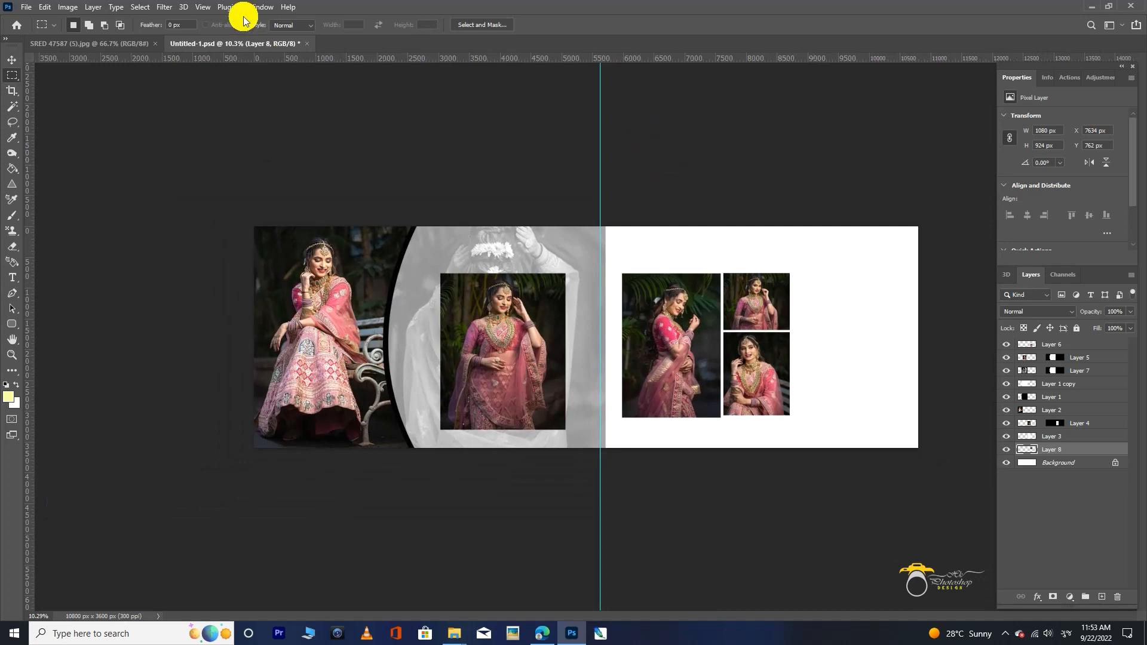
# Cut the whole photo from SRED 47587 (5).jpg and close that file without saving
pyautogui.click(110, 44)
pyautogui.hotkey('ctrl', 'a')
pyautogui.hotkey('ctrl', 'x')
pyautogui.hotkey('ctrl', 'w')
pyautogui.click(589, 237)
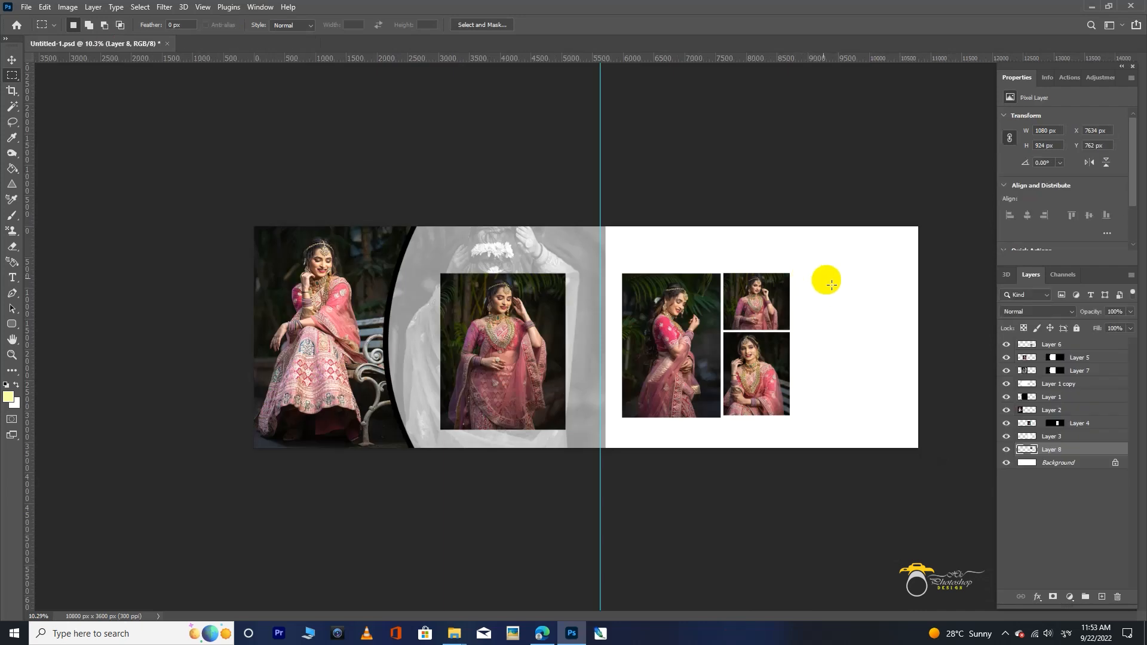
# Paste the photo at the spread's right end, scale it to 285.70% and place its layer behind the small photos
pyautogui.press('v')
pyautogui.moveTo(619, 296); pyautogui.dragTo(852, 211)
pyautogui.moveTo(717, 236); pyautogui.dragTo(903, 331)
pyautogui.moveTo(940, 225); pyautogui.dragTo(928, 233)
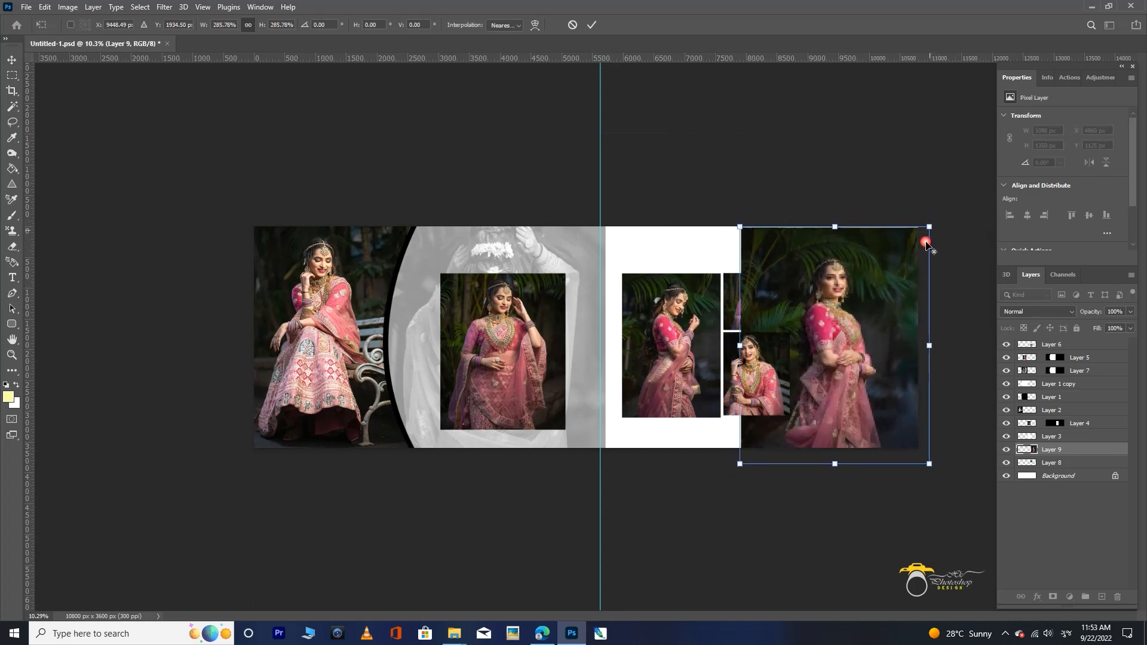
pyautogui.doubleClick(870, 301)
pyautogui.hotkey('ctrl', '[')
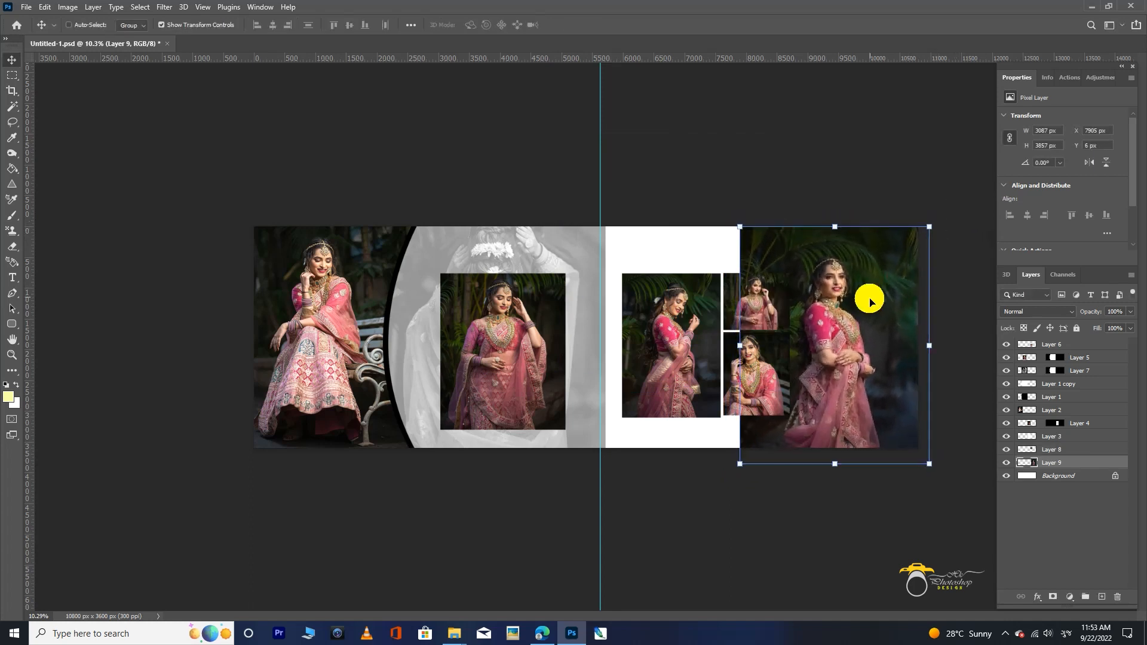
# Convert the large photo at the spread's right end to black and white
pyautogui.click(867, 249)
pyautogui.hotkey('alt', 'i')
pyautogui.press('a')
pyautogui.press('c')
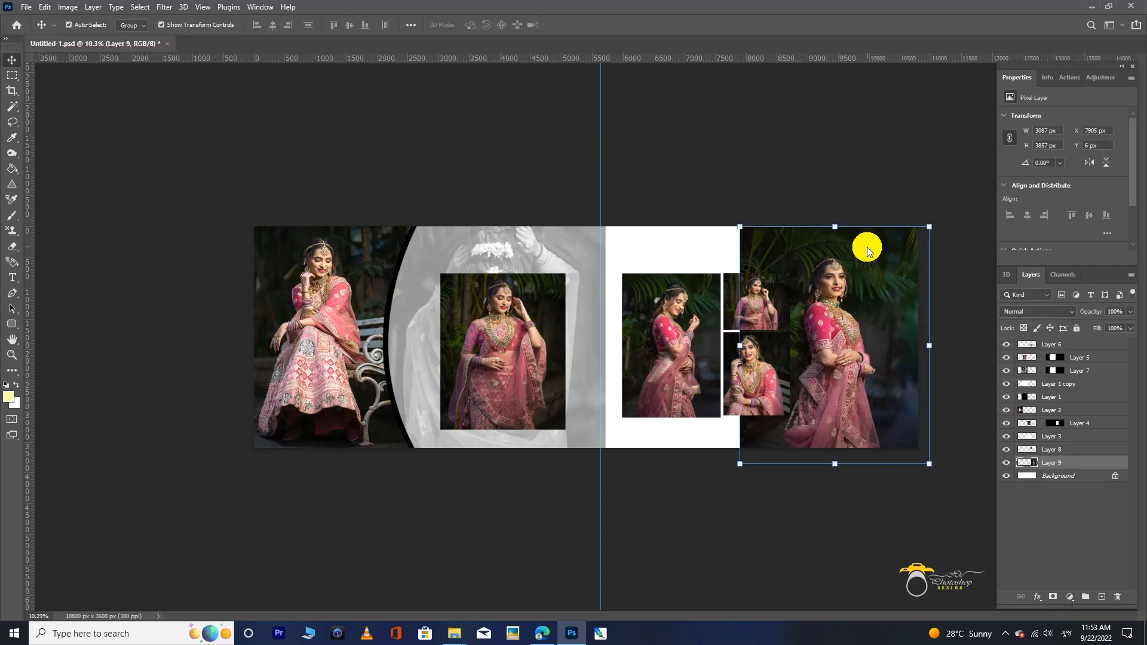
pyautogui.click(865, 188)
pyautogui.click(813, 325)
# Shift the black-and-white photo slightly upward so it covers the full height of the spread
pyautogui.click(12, 76)
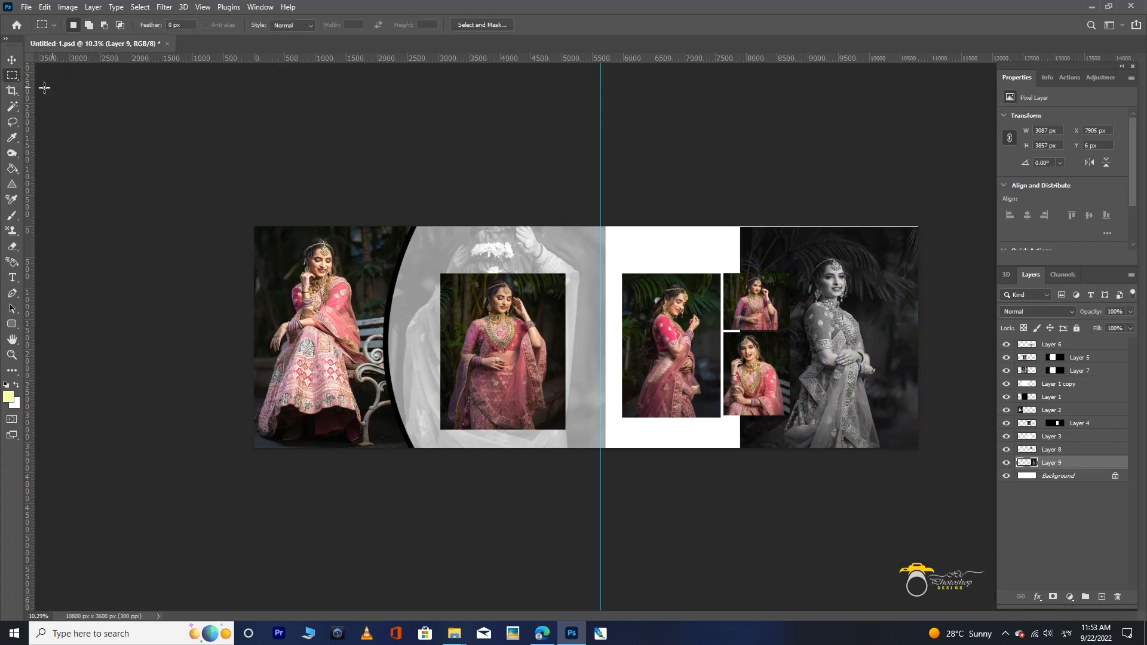
pyautogui.click(12, 60)
pyautogui.click(425, 116)
pyautogui.press('F4')
pyautogui.moveTo(781, 247); pyautogui.dragTo(783, 240)
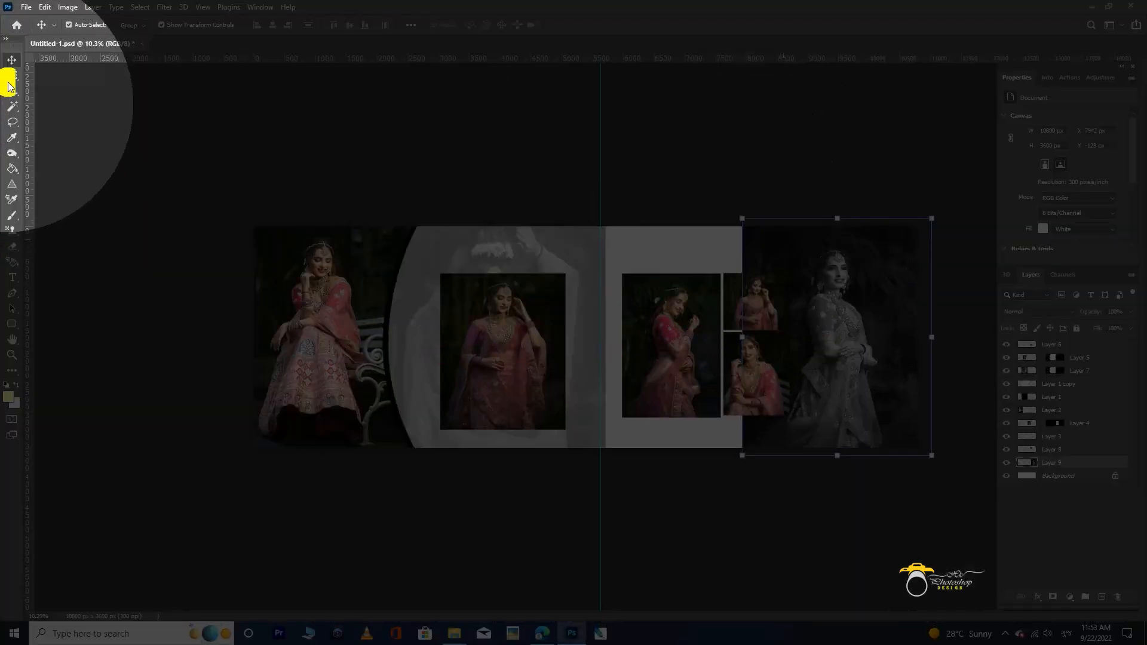
# Fill a rectangle about 888 x 2410 px on the black-and-white photo's layer with white as a border behind the two small photos
pyautogui.click(12, 76)
pyautogui.moveTo(735, 281); pyautogui.dragTo(801, 411)
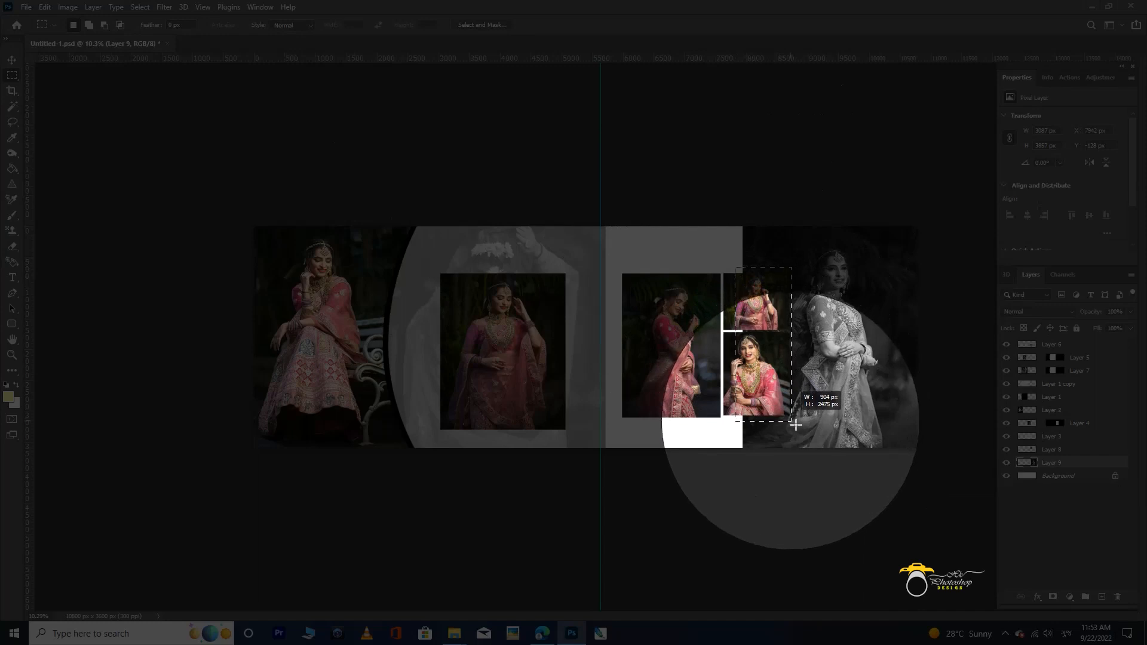
pyautogui.moveTo(791, 420); pyautogui.dragTo(792, 421)
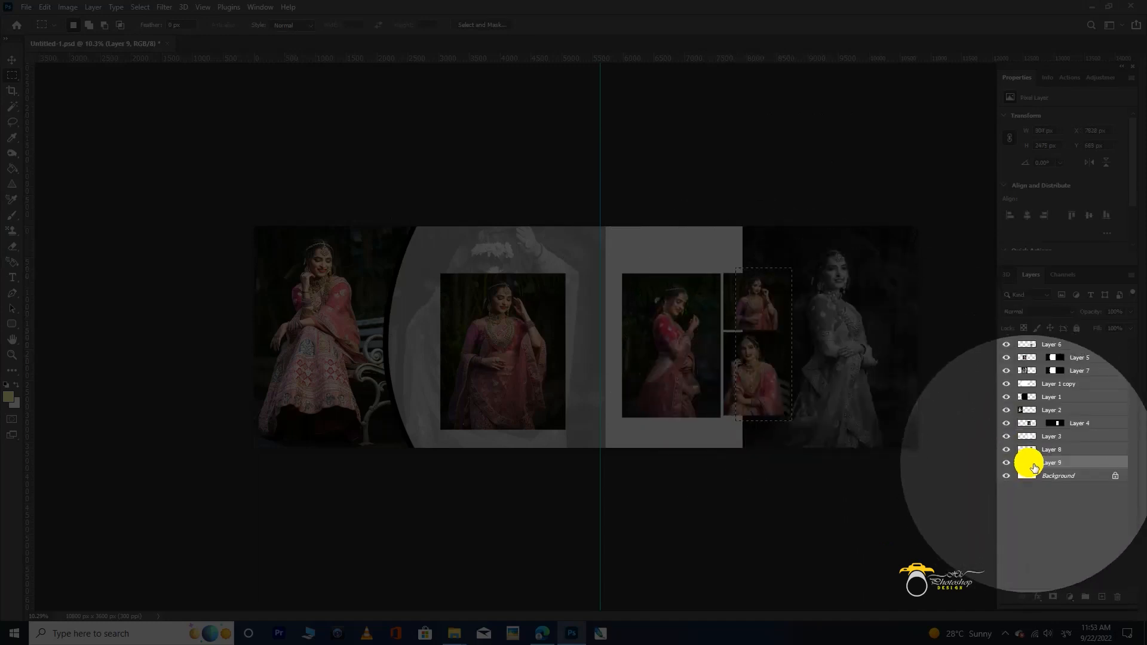
pyautogui.click(727, 260)
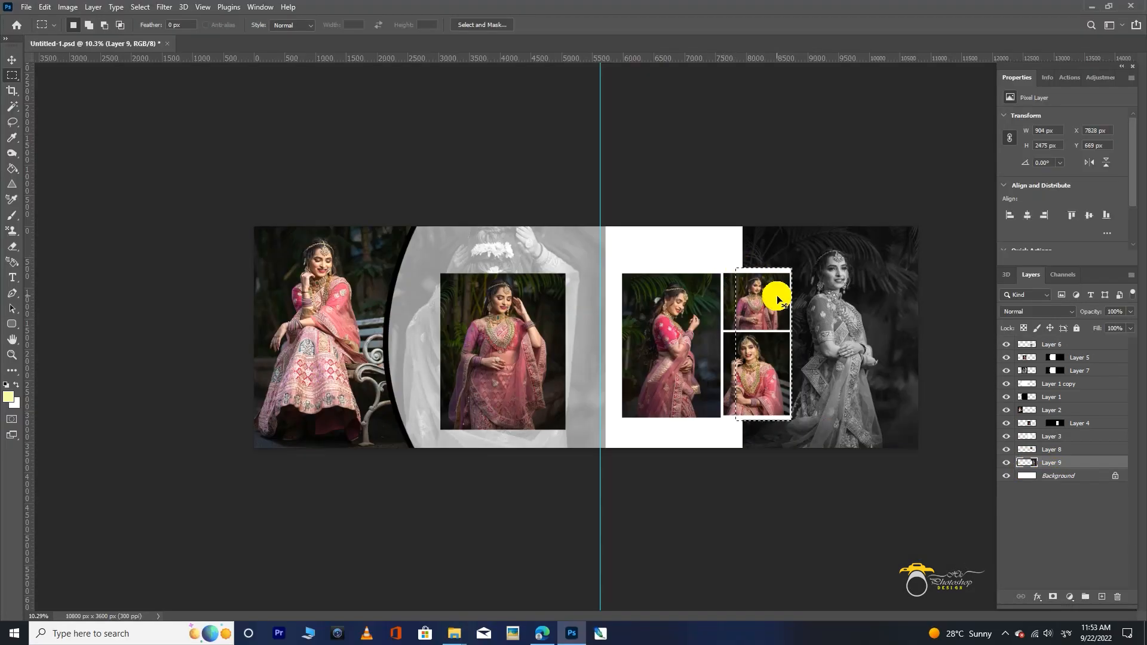
pyautogui.hotkey('ctrl', 'd')
pyautogui.keyDown('ctrl'); pyautogui.click(789, 285); pyautogui.keyUp('ctrl')
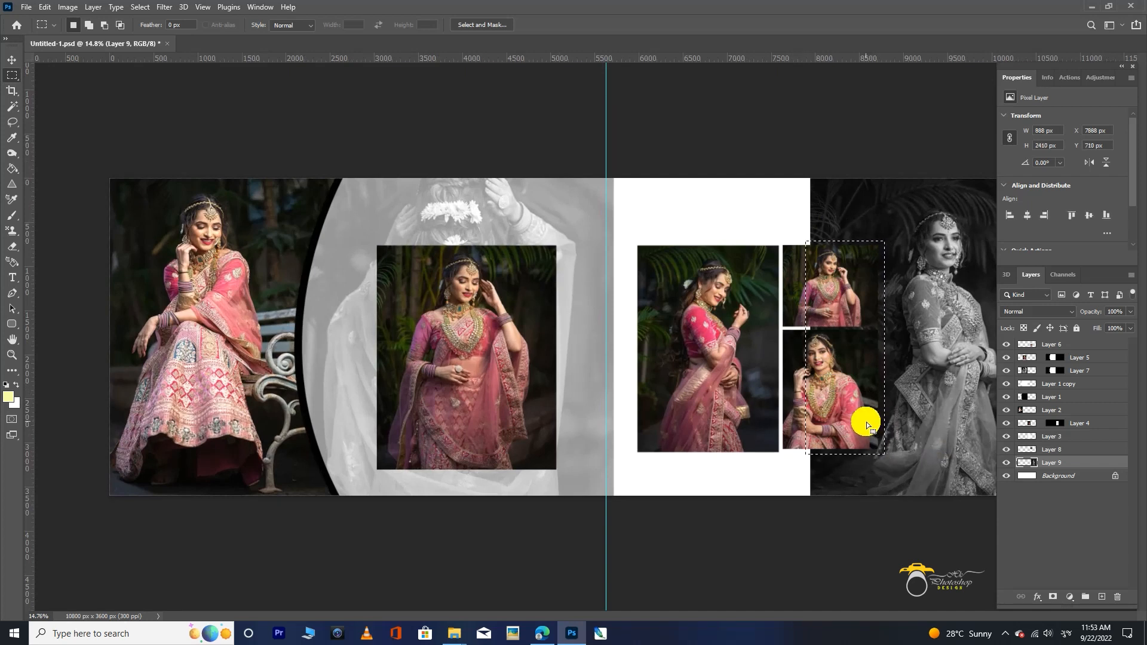
pyautogui.hotkey('ctrl', 'BackSpace')
pyautogui.hotkey('ctrl', 'd')
pyautogui.hotkey('ctrl', '-')
pyautogui.moveTo(839, 389); pyautogui.dragTo(849, 350)
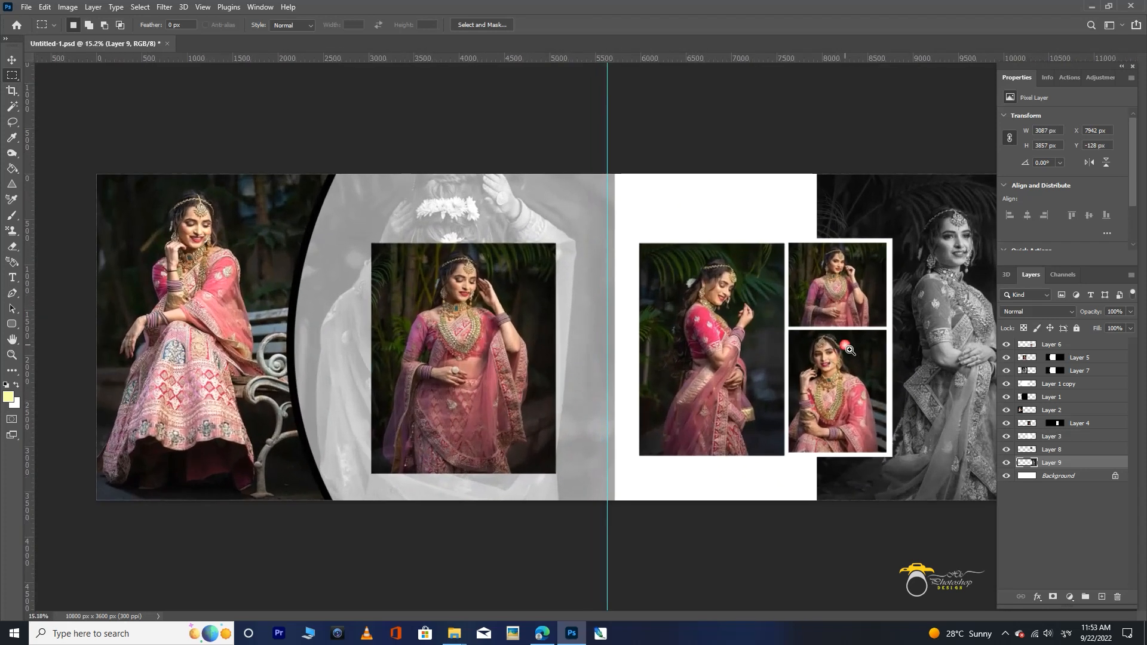
# Try opacities of 50%, 20% and 58% on the black-and-white photo, then restore it to 100%
pyautogui.press('v')
pyautogui.press('5')
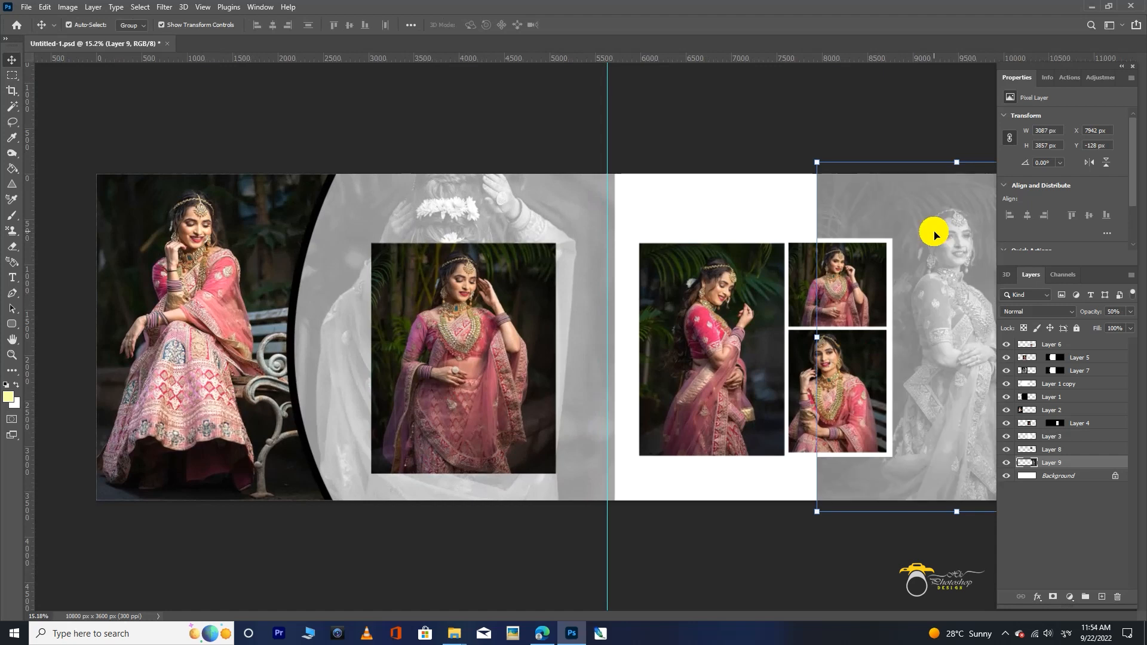
pyautogui.moveTo(921, 235); pyautogui.dragTo(877, 225)
pyautogui.click(837, 165)
pyautogui.moveTo(839, 300); pyautogui.dragTo(859, 310)
pyautogui.click(825, 300)
pyautogui.press('2')
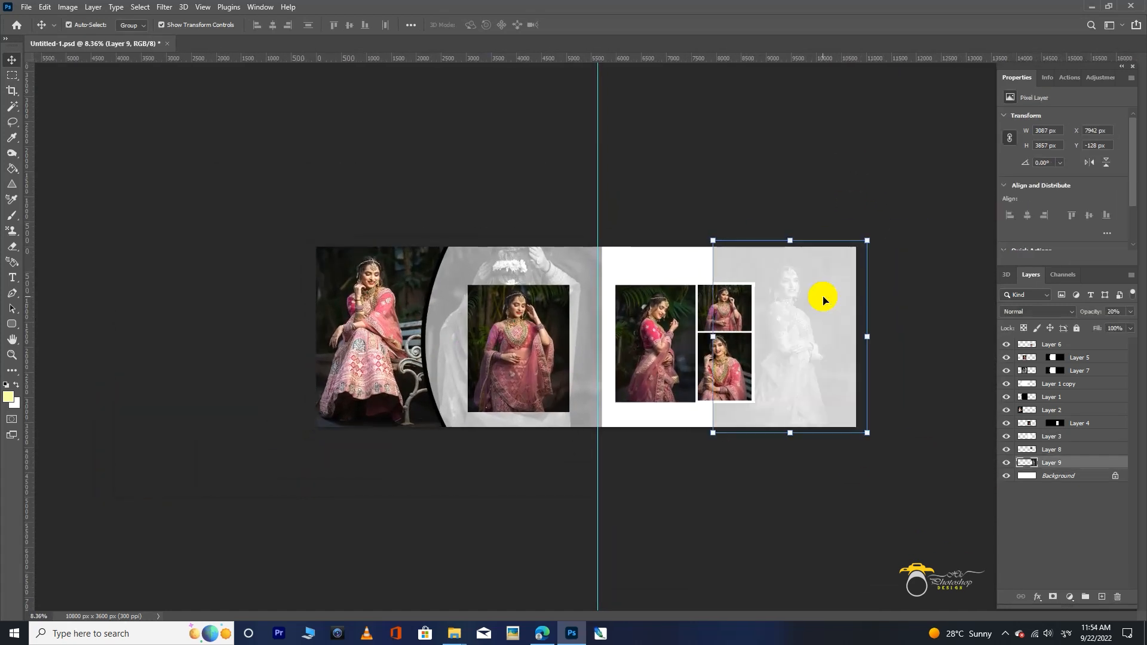
pyautogui.press('5')
pyautogui.press('5')
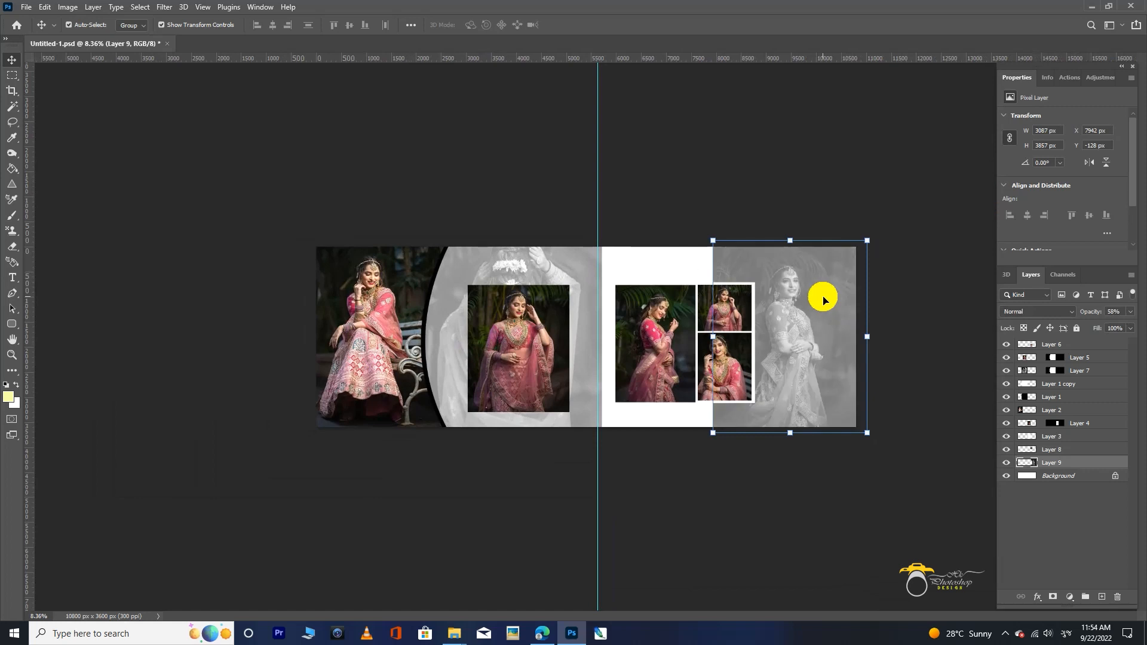
pyautogui.press('8')
pyautogui.press('8')
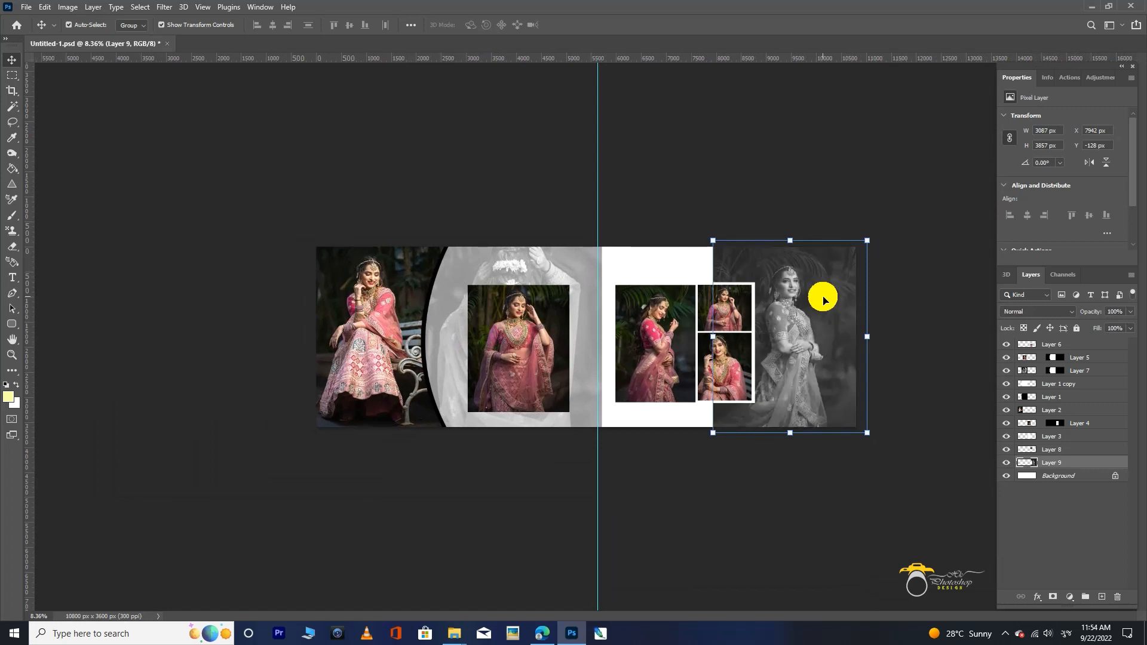
pyautogui.press('0')
pyautogui.press('0')
pyautogui.press('8')
pyautogui.press('8')
pyautogui.press('0')
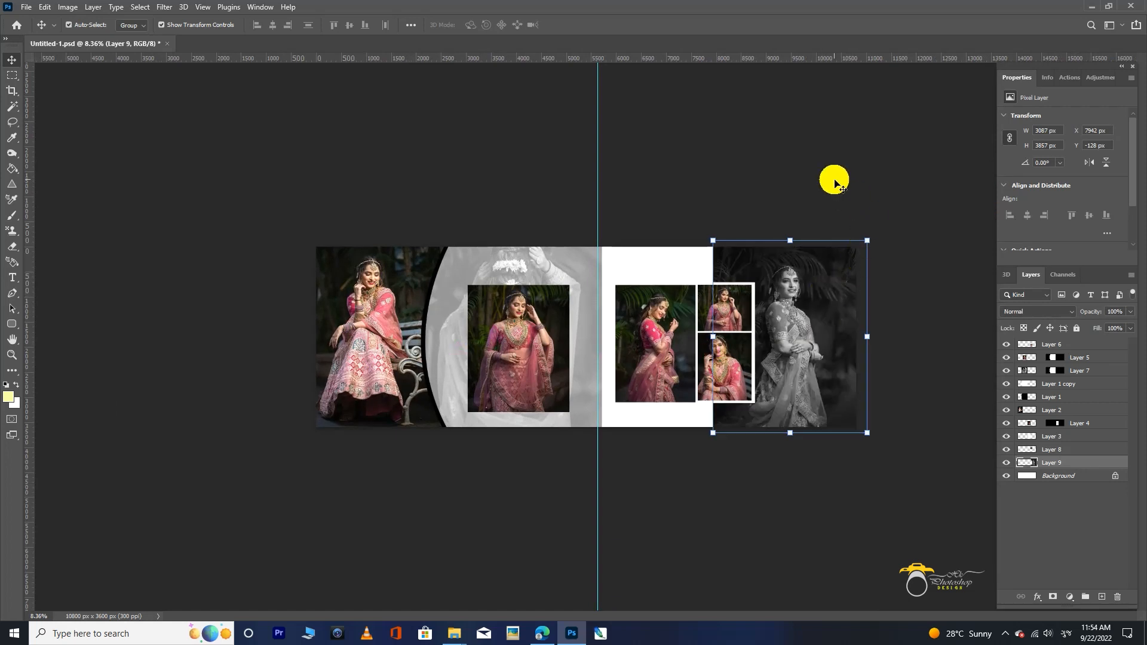
pyautogui.click(837, 182)
pyautogui.moveTo(863, 306)
pyautogui.mouseDown()
pyautogui.moveTo(845, 305)
pyautogui.moveTo(872, 310)
pyautogui.mouseUp()
# Trim the curved panel's right edge to the guide and duplicate the framed bridal photo inside the panel
pyautogui.keyDown('ctrl'); pyautogui.click(512, 360); pyautogui.keyUp('ctrl')
pyautogui.keyDown('ctrl'); pyautogui.click(540, 174); pyautogui.keyUp('ctrl')
pyautogui.moveTo(524, 363); pyautogui.dragTo(536, 365)
pyautogui.keyDown('ctrl'); pyautogui.click(532, 361); pyautogui.keyUp('ctrl')
pyautogui.hotkey('ctrl', 'j')
pyautogui.moveTo(522, 282); pyautogui.dragTo(651, 289)
pyautogui.moveTo(550, 263)
pyautogui.mouseDown()
pyautogui.moveTo(561, 266)
pyautogui.moveTo(553, 285)
pyautogui.mouseUp()
# Scale the duplicated framed photo to 88.52% and set the original photo beneath it to 20% opacity as a border
pyautogui.hotkey('ctrl', 't')
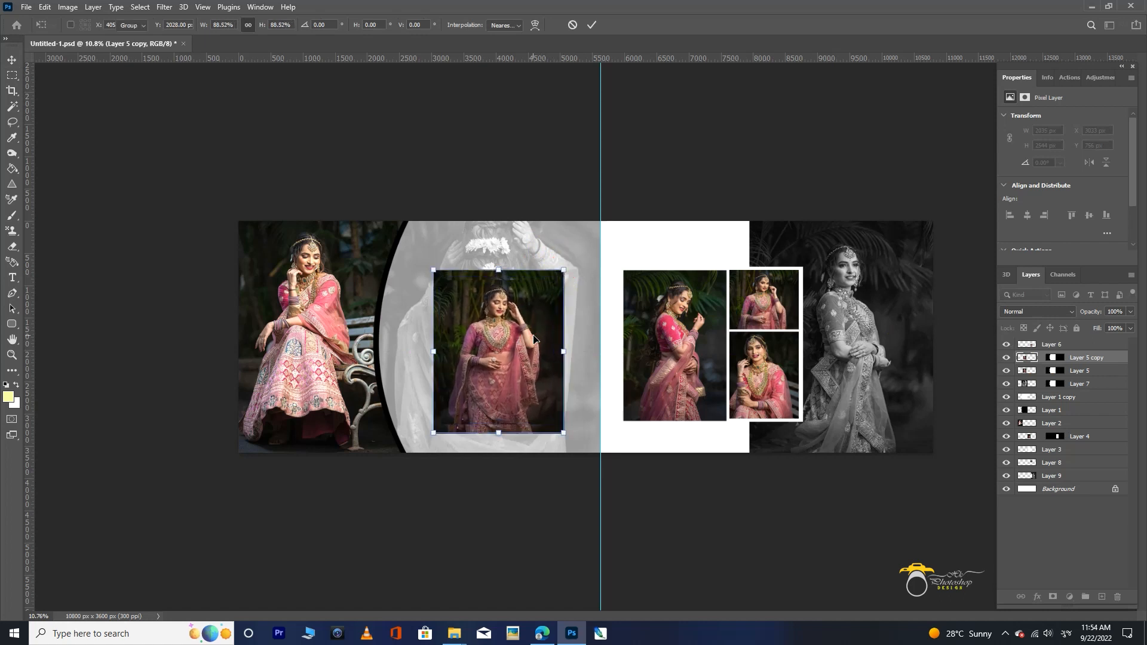
pyautogui.click(1099, 369)
pyautogui.click(1109, 372)
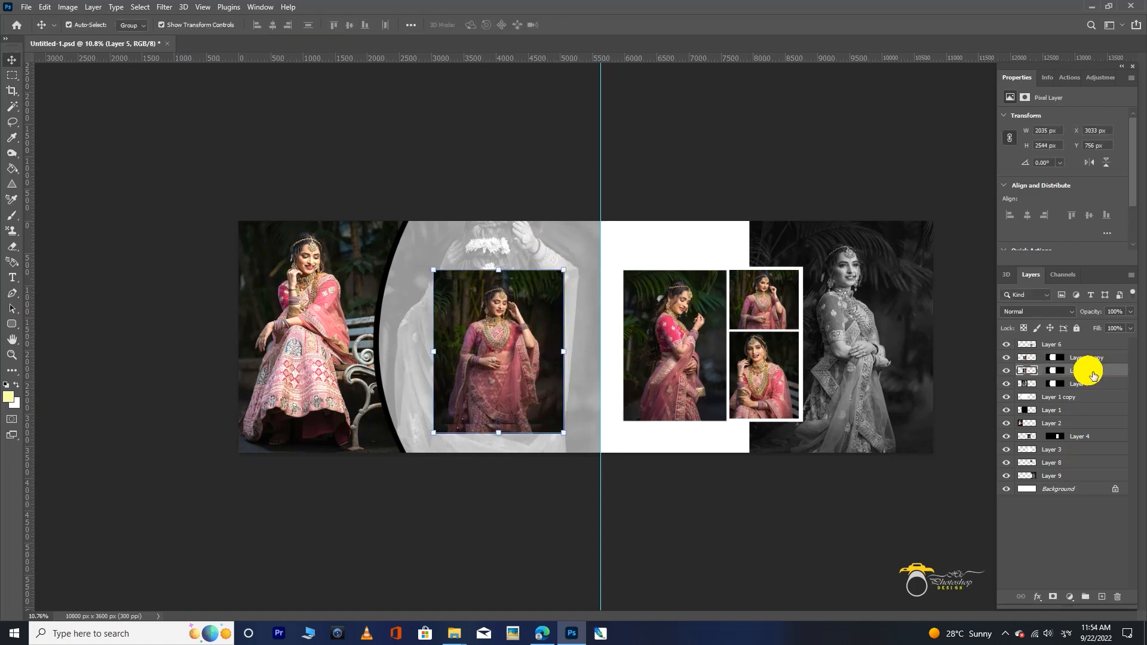
pyautogui.press('5')
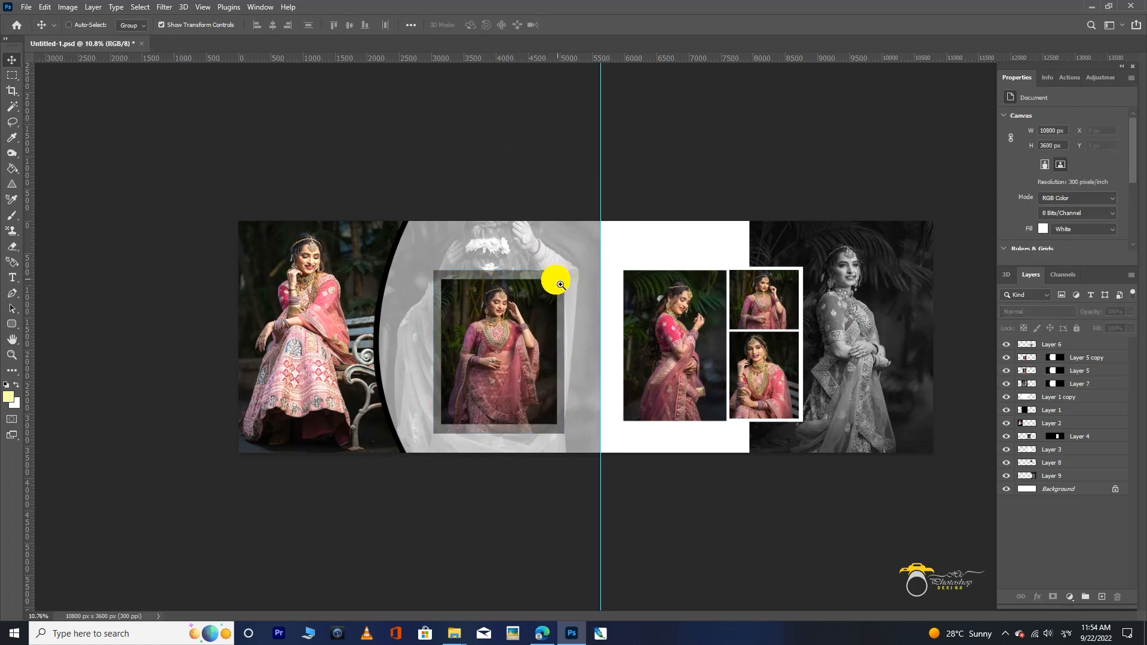
pyautogui.keyDown('alt'); pyautogui.scroll(3, 553, 281); pyautogui.keyUp('alt')
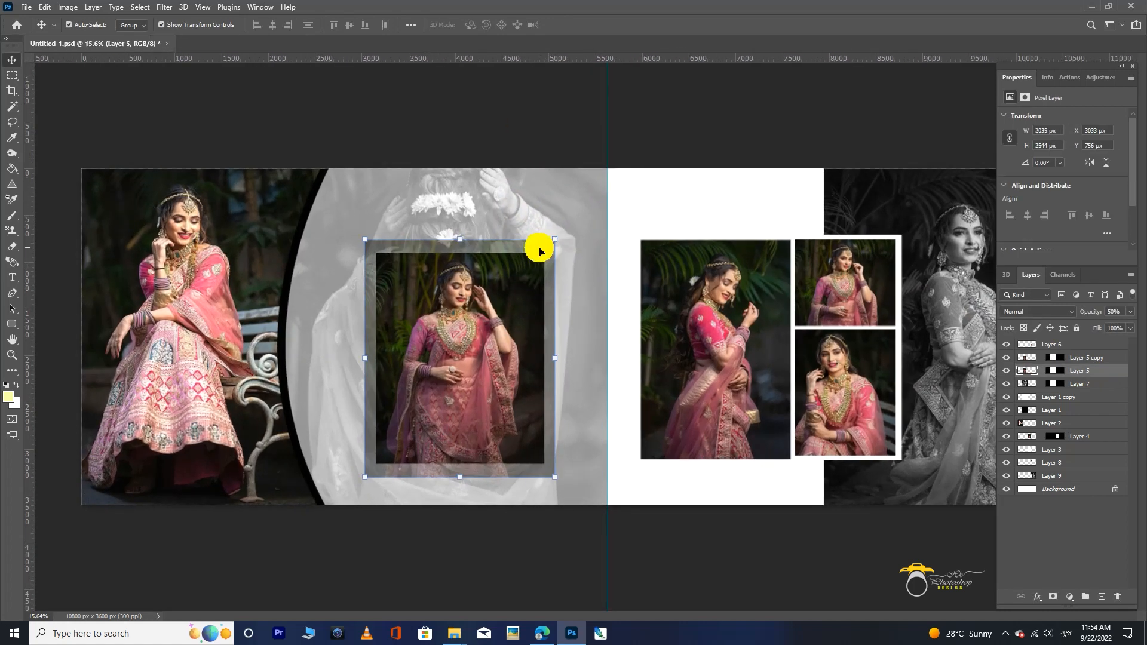
pyautogui.press('2')
pyautogui.click(535, 139)
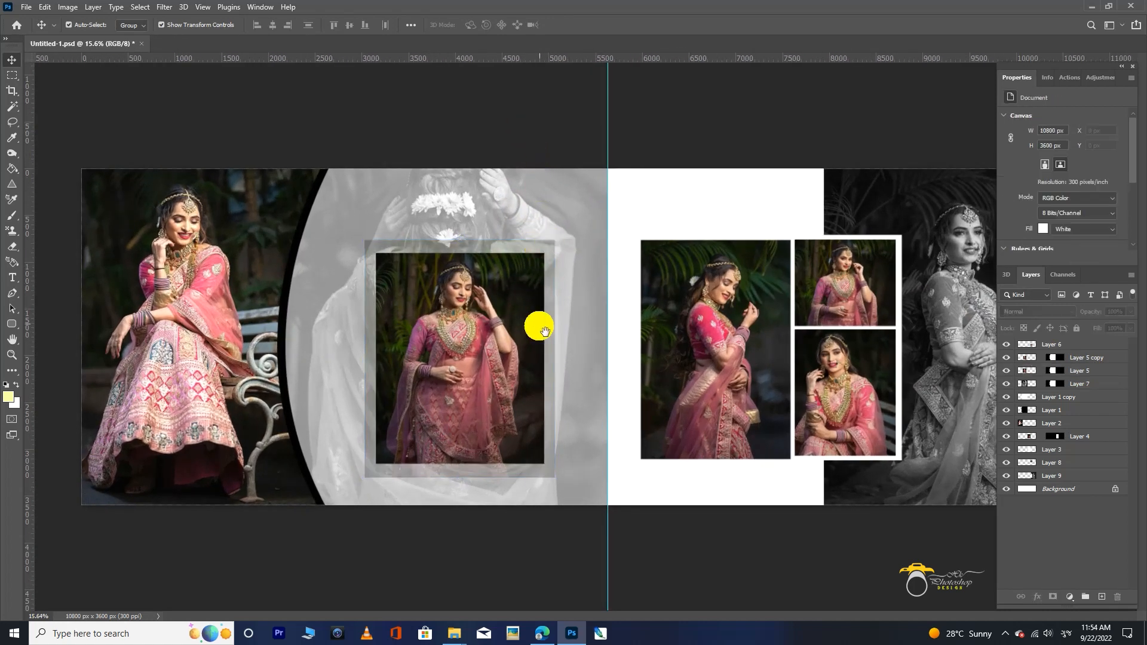
# Duplicate the Red channel of the green palm-leaf background image
pyautogui.scroll(-4, 507, 307)
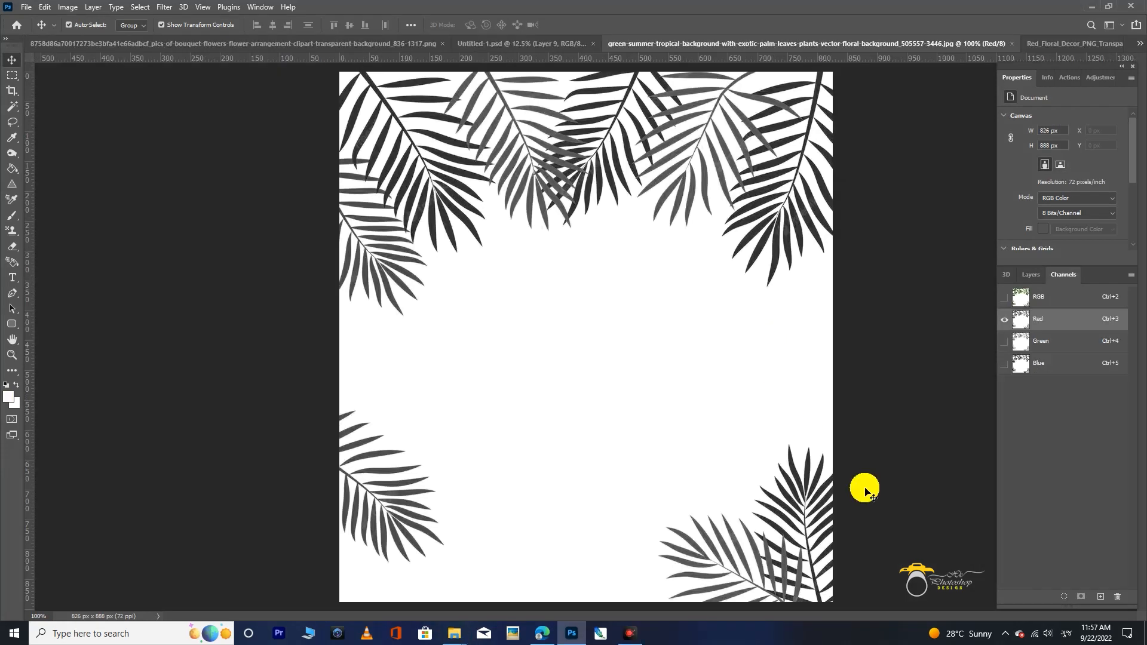
pyautogui.press('F4')
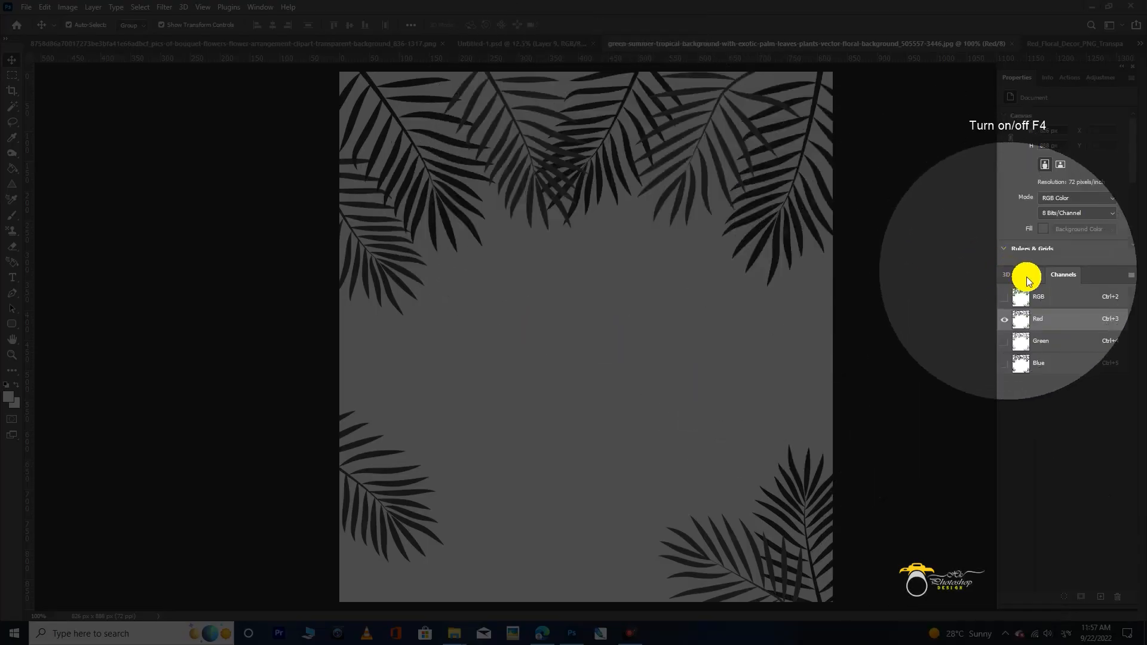
pyautogui.click(1028, 279)
pyautogui.click(1066, 275)
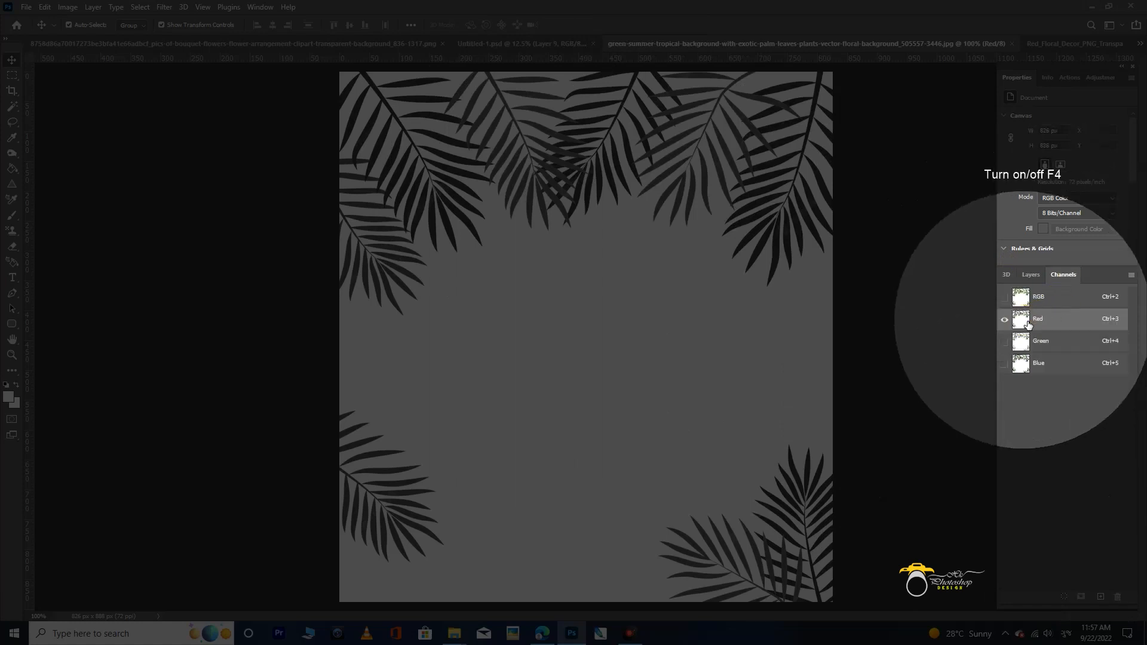
pyautogui.rightClick(1060, 323)
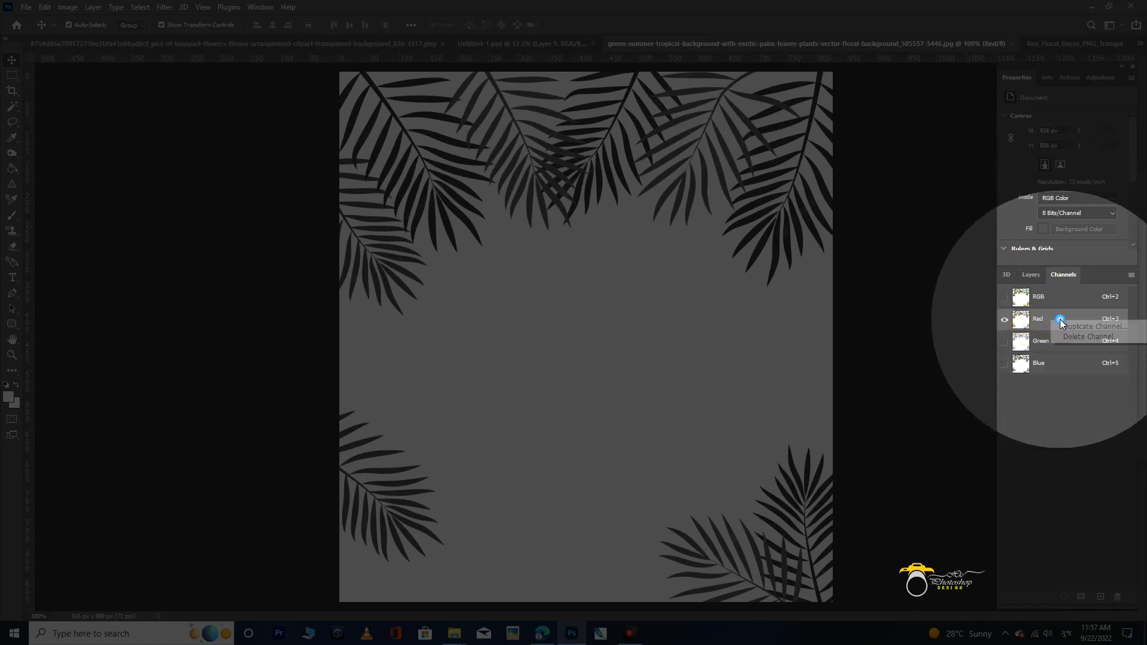
pyautogui.click(1087, 326)
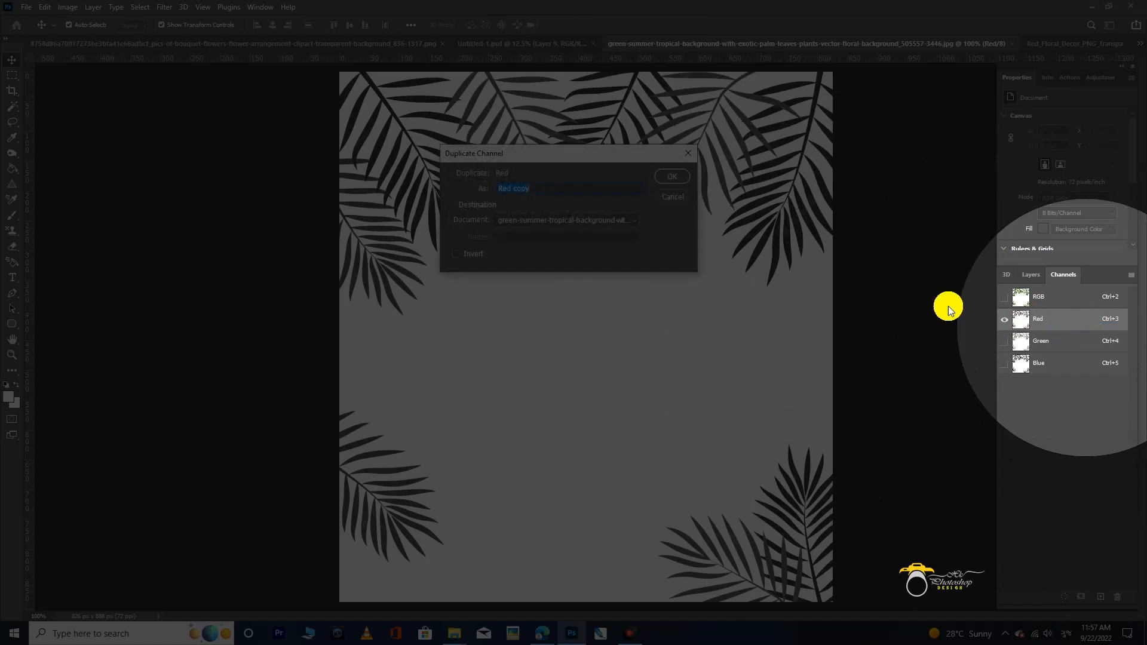
pyautogui.click(672, 177)
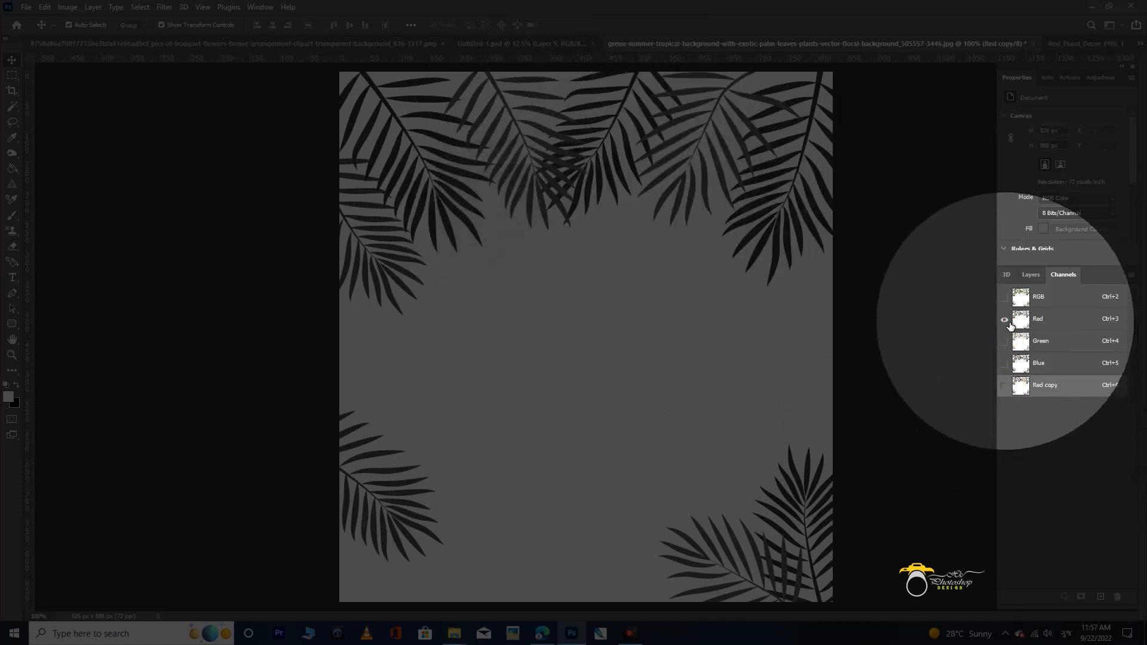
# Show only the duplicated Red channel and apply Levels with input values 155, 0.5 and 251
pyautogui.click(1004, 386)
pyautogui.click(1004, 323)
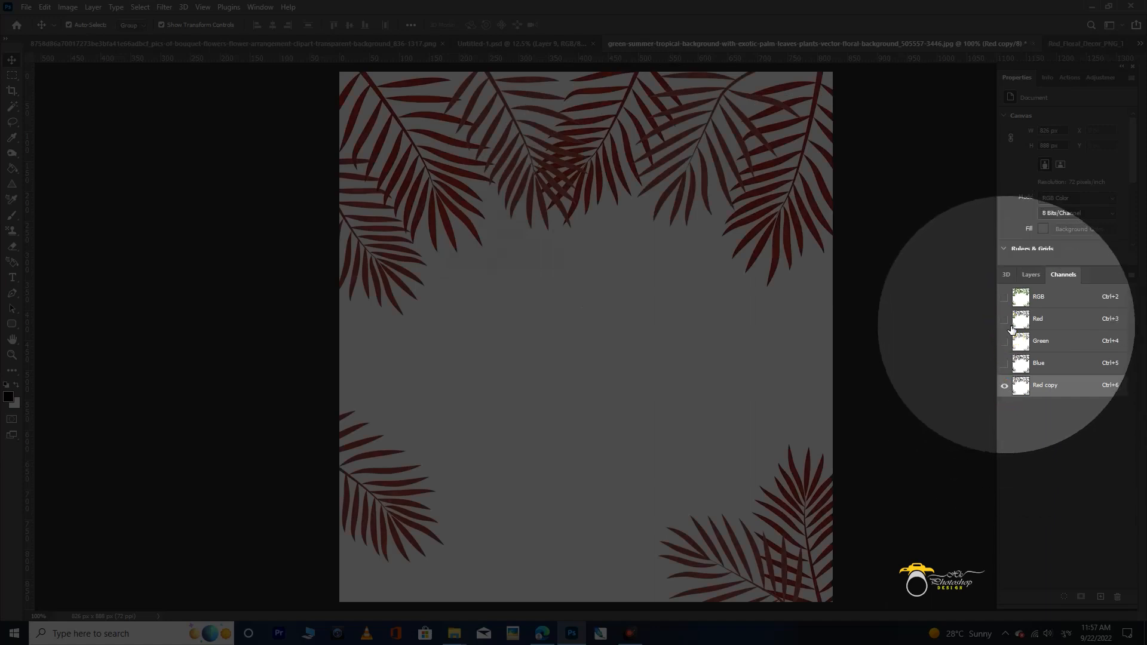
pyautogui.click(1021, 384)
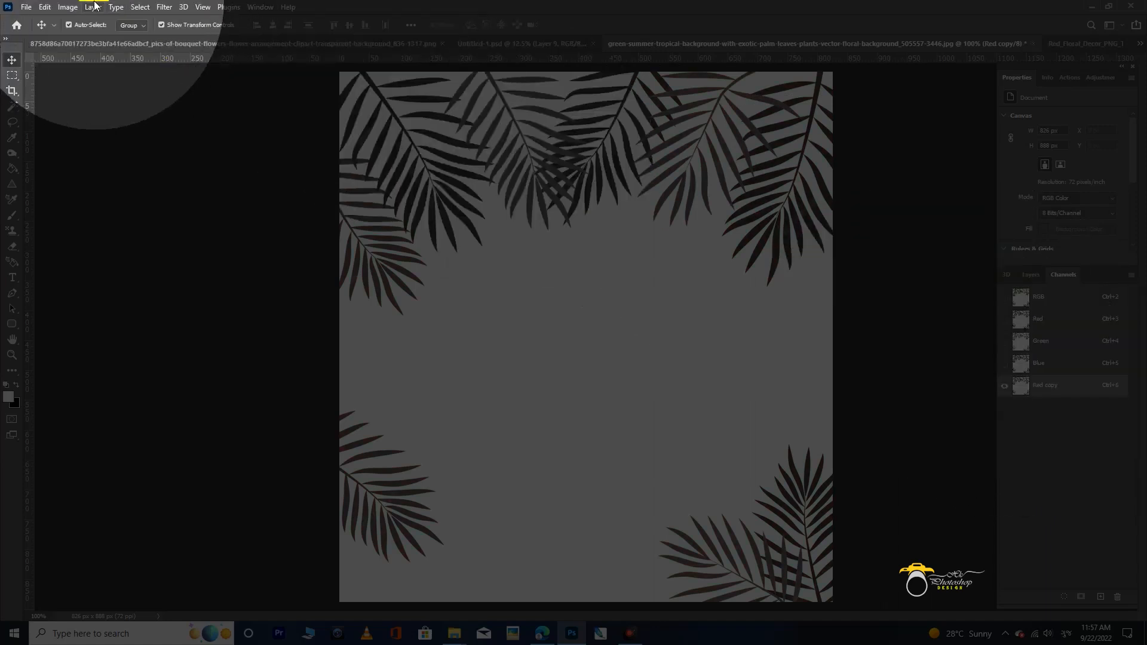
pyautogui.click(67, 7)
pyautogui.moveTo(90, 38)
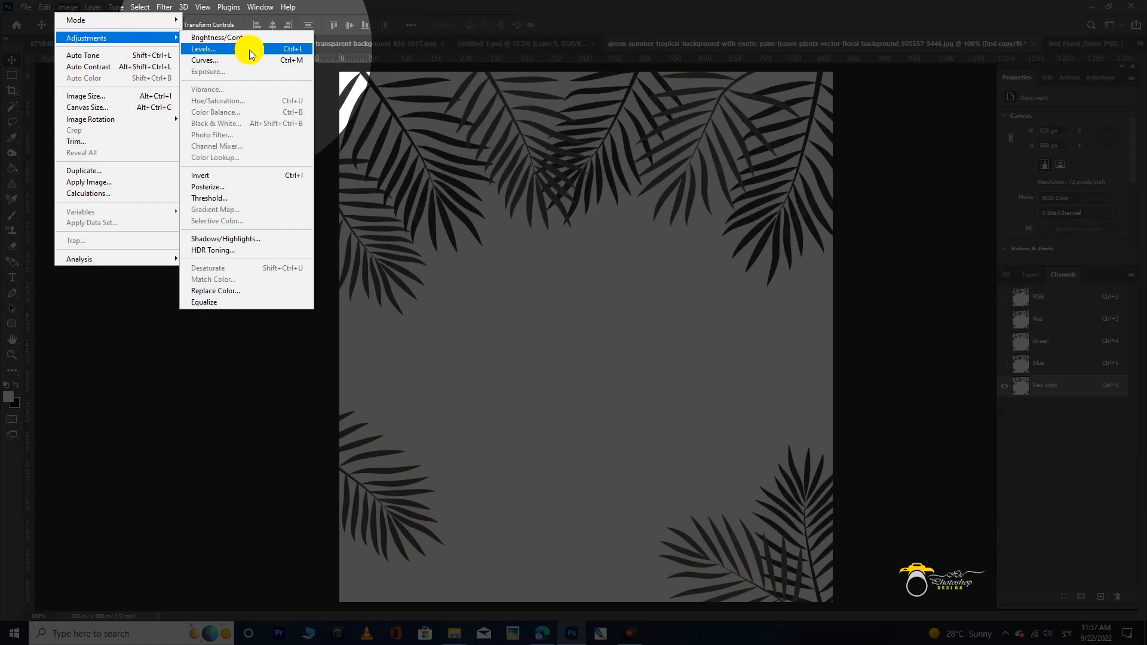
pyautogui.click(249, 51)
pyautogui.moveTo(859, 380); pyautogui.dragTo(891, 371)
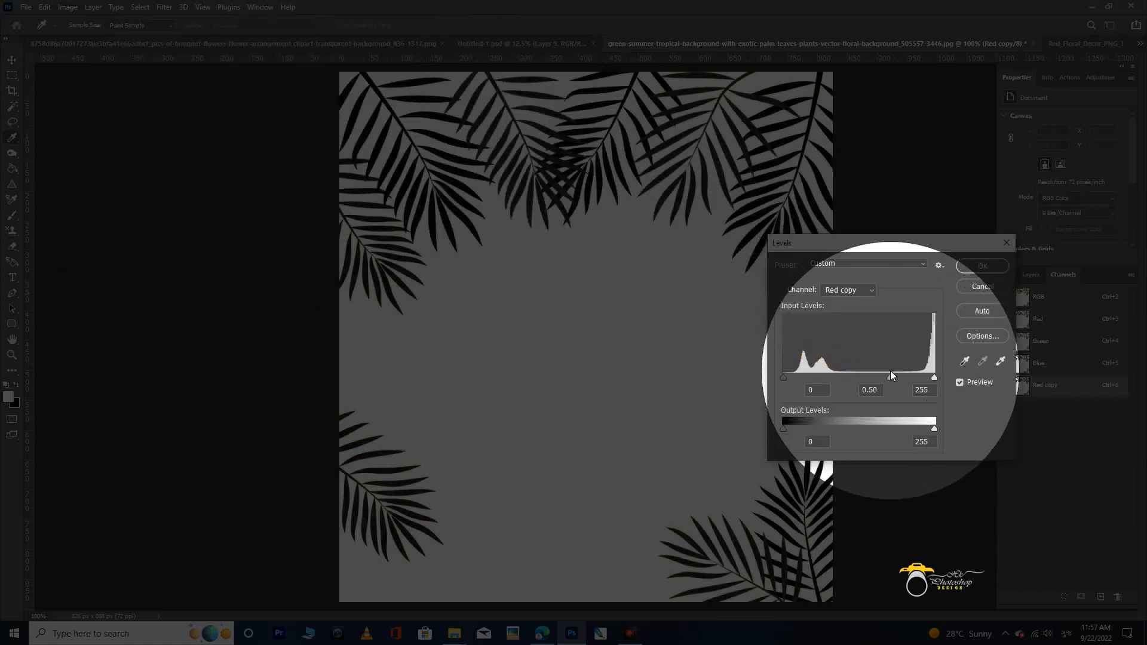
pyautogui.moveTo(783, 376); pyautogui.dragTo(931, 375)
pyautogui.click(972, 274)
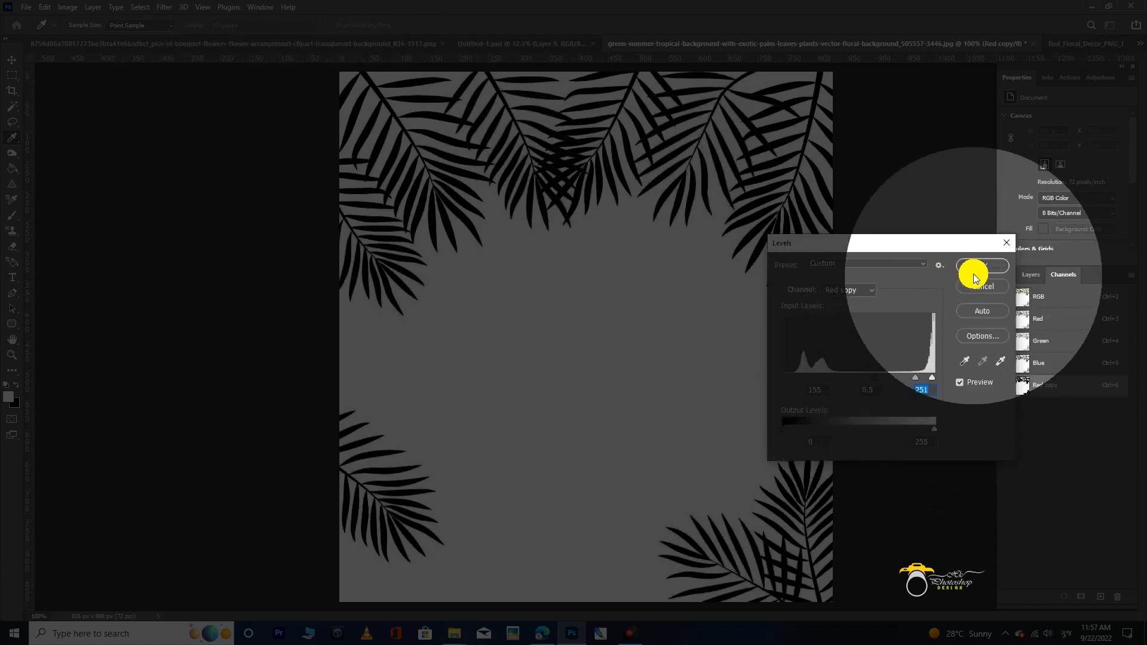
# Load the adjusted channel copy as a selection and restore the full-colour view of the palm-leaf image
pyautogui.press('v')
pyautogui.click(1029, 388)
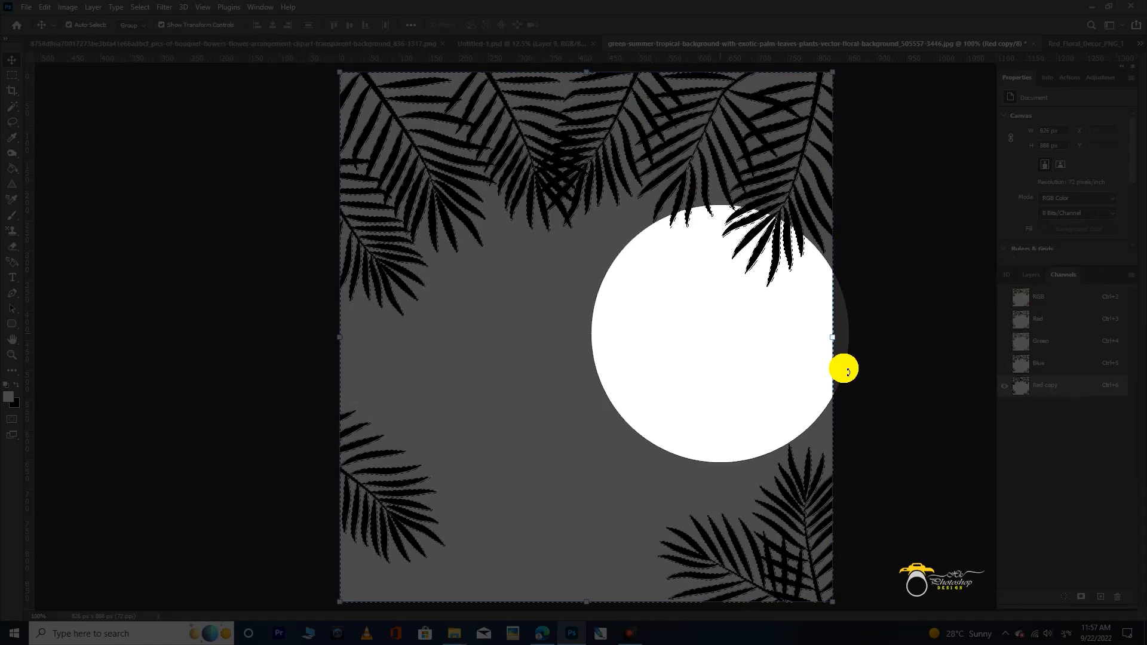
pyautogui.click(1004, 297)
pyautogui.click(1004, 385)
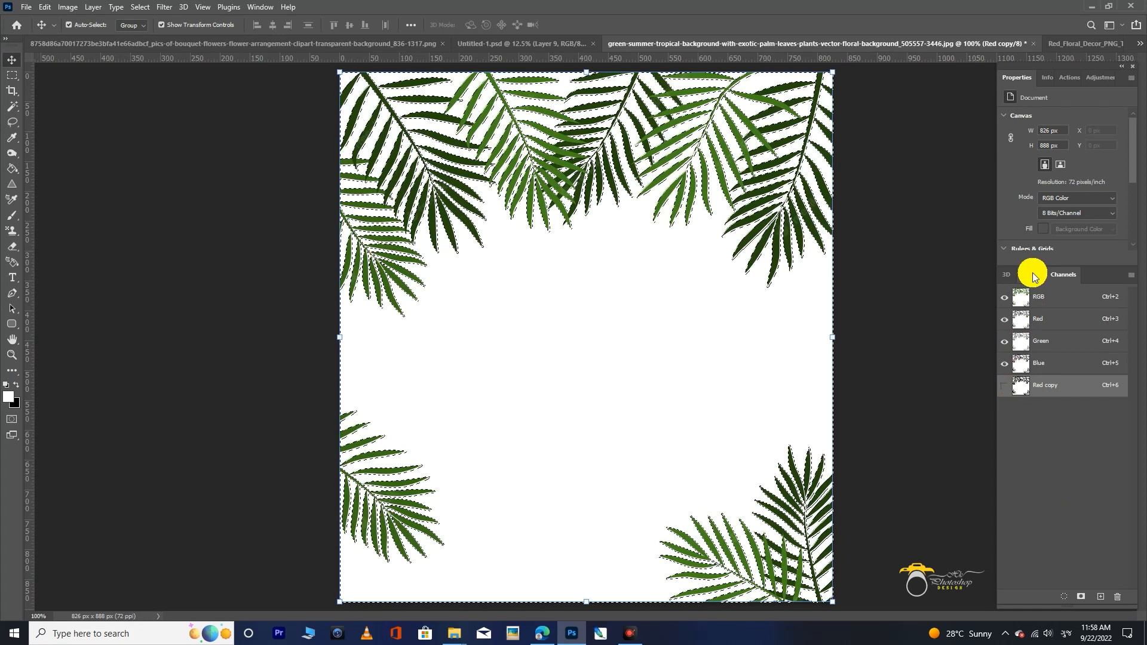
pyautogui.click(1030, 275)
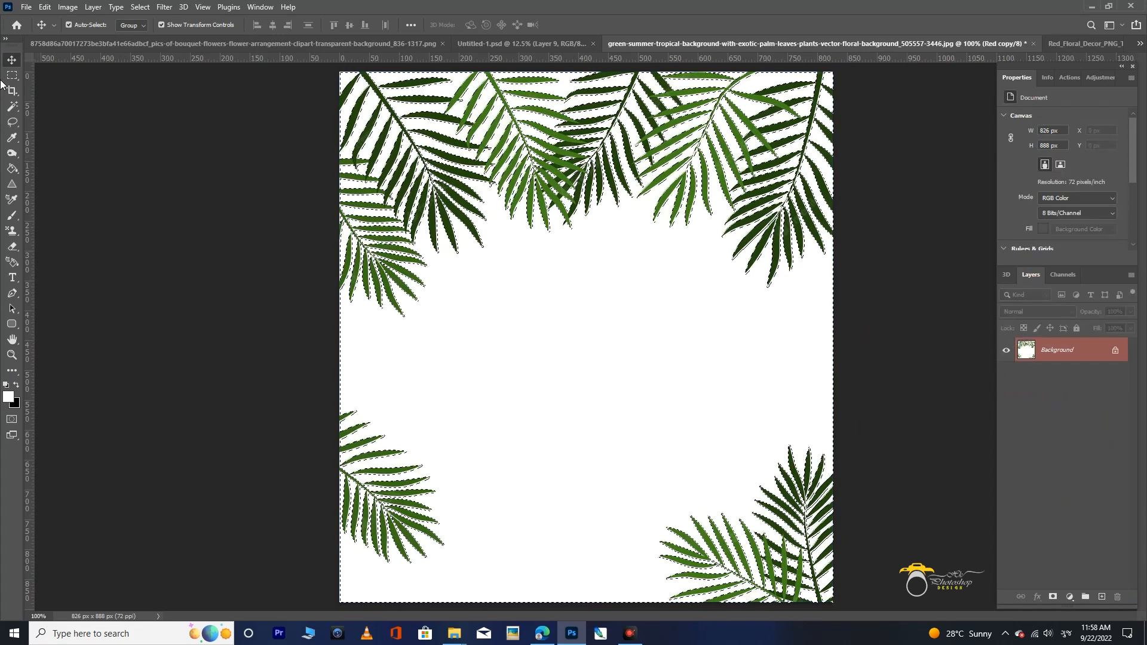
# Invert the selection and copy the leaves to a new layer above a duplicate of the background, hiding both backgrounds
pyautogui.click(12, 74)
pyautogui.rightClick(547, 206)
pyautogui.click(572, 210)
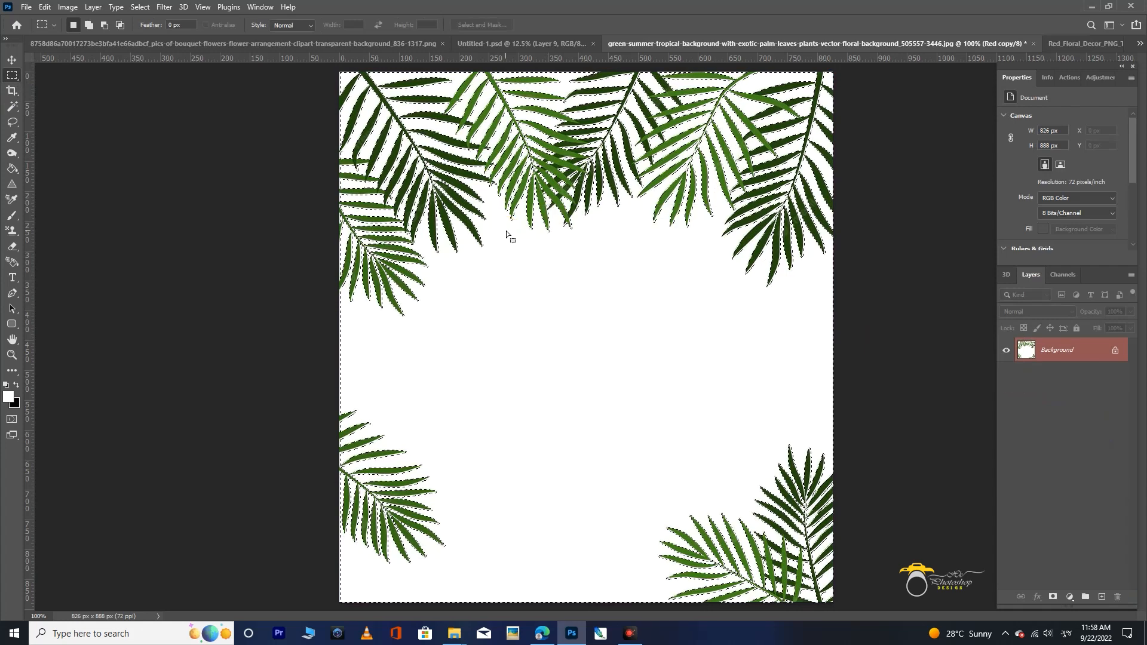
pyautogui.hotkey('ctrl', 'z')
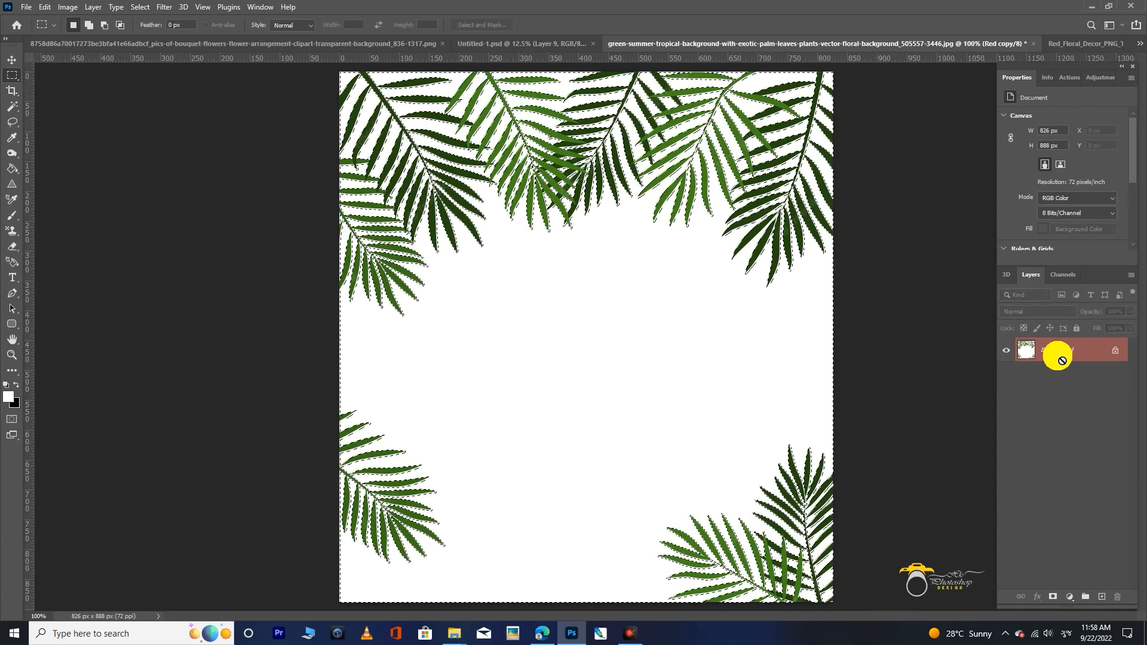
pyautogui.hotkey('ctrl', 'z')
pyautogui.hotkey('ctrl', 'j')
pyautogui.click(1007, 376)
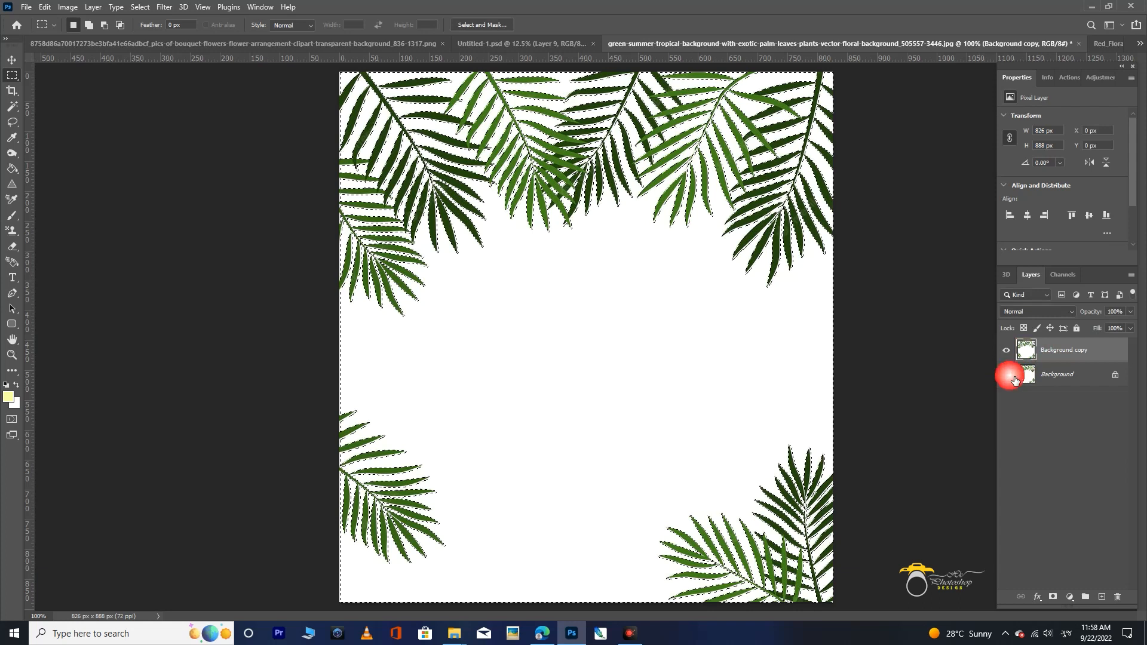
pyautogui.click(1008, 400)
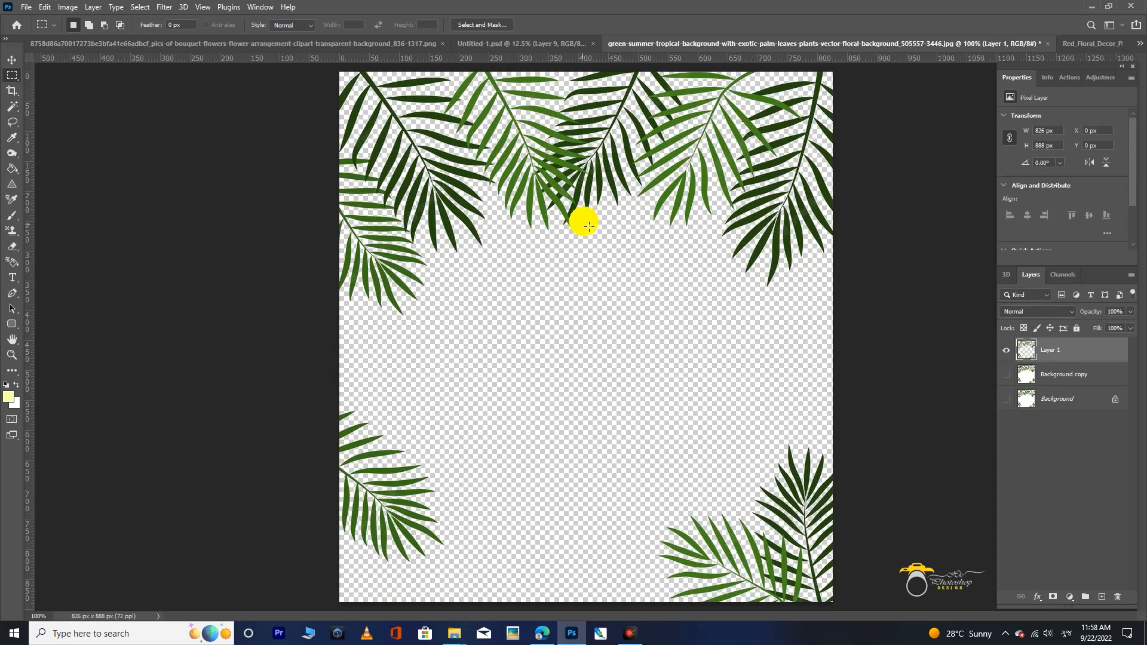
# Select a palm-leaf section about 298 x 266 px and copy it into the album spread
pyautogui.press('v')
pyautogui.moveTo(586, 153)
pyautogui.mouseDown()
pyautogui.moveTo(593, 189)
pyautogui.moveTo(593, 153)
pyautogui.mouseUp()
pyautogui.click(11, 75)
pyautogui.moveTo(892, 608); pyautogui.dragTo(900, 627)
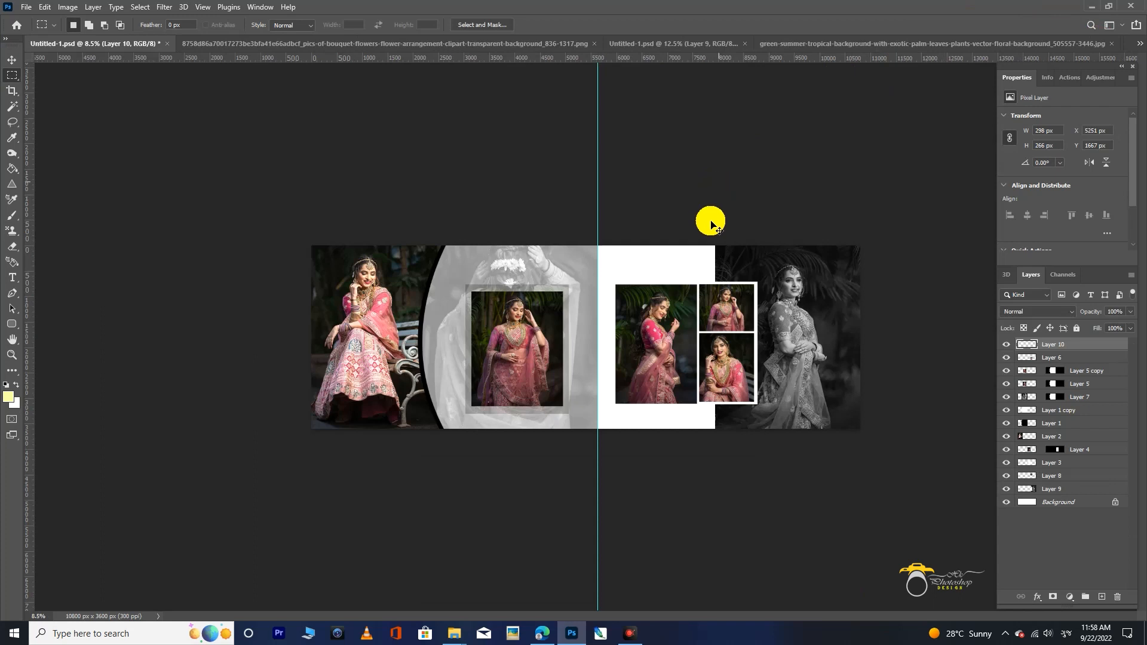
pyautogui.press('v')
pyautogui.press('Escape')
# Enlarge the palm-leaf piece and move it towards the upper corner of the white area beside the guide
pyautogui.hotkey('ctrl', 't')
pyautogui.moveTo(594, 344); pyautogui.dragTo(670, 412)
pyautogui.moveTo(686, 401); pyautogui.dragTo(571, 257)
pyautogui.moveTo(627, 395); pyautogui.dragTo(657, 288)
pyautogui.moveTo(742, 252); pyautogui.dragTo(757, 230)
pyautogui.moveTo(638, 281); pyautogui.dragTo(667, 270)
pyautogui.press('Return')
pyautogui.click(788, 179)
# Scale the palm leaves to about 1210 x 1081 px and fit them into the white area's upper corner at the guide
pyautogui.scroll(8, 695, 246)
pyautogui.hotkey('ctrl', 't')
pyautogui.moveTo(714, 174)
pyautogui.mouseDown()
pyautogui.moveTo(694, 128)
pyautogui.moveTo(671, 218)
pyautogui.moveTo(714, 188)
pyautogui.mouseUp()
pyautogui.moveTo(675, 234); pyautogui.dragTo(661, 258)
pyautogui.moveTo(708, 316); pyautogui.dragTo(663, 304)
pyautogui.moveTo(624, 289); pyautogui.dragTo(586, 276)
pyautogui.press('Return')
pyautogui.click(663, 193)
pyautogui.moveTo(579, 266)
pyautogui.mouseDown()
pyautogui.moveTo(569, 279)
pyautogui.moveTo(574, 254)
pyautogui.mouseUp()
# Set the palm leaves' opacity to 50%
pyautogui.click(12, 75)
pyautogui.moveTo(402, 245); pyautogui.dragTo(466, 366)
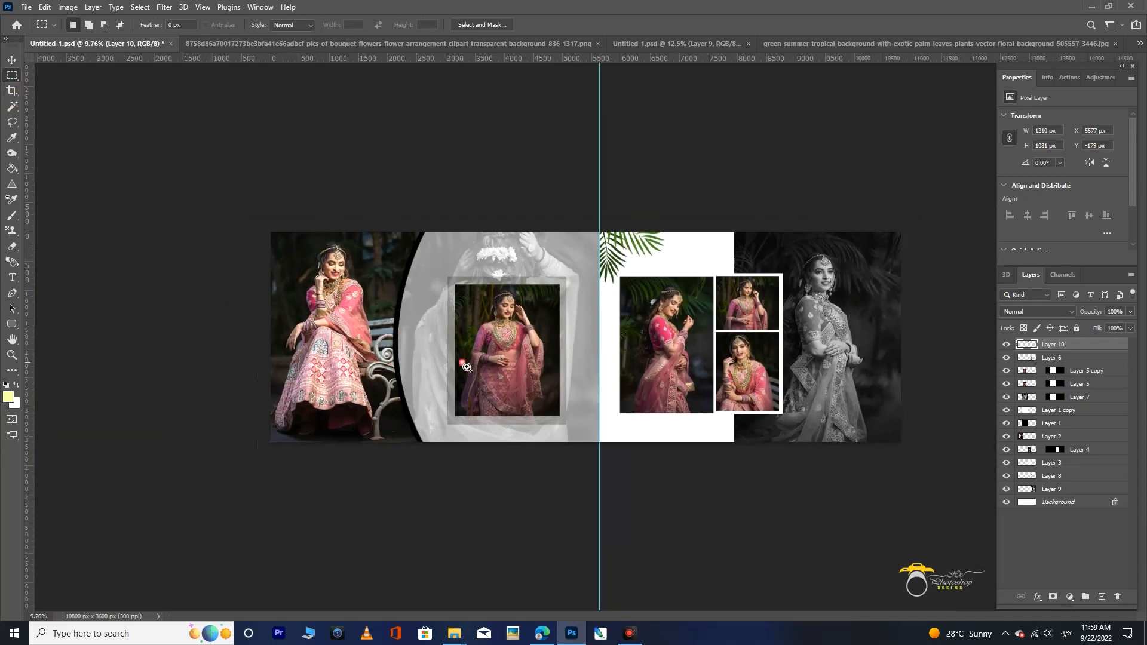
pyautogui.press('v')
pyautogui.click(694, 199)
pyautogui.moveTo(666, 207); pyautogui.dragTo(685, 208)
pyautogui.click(638, 256)
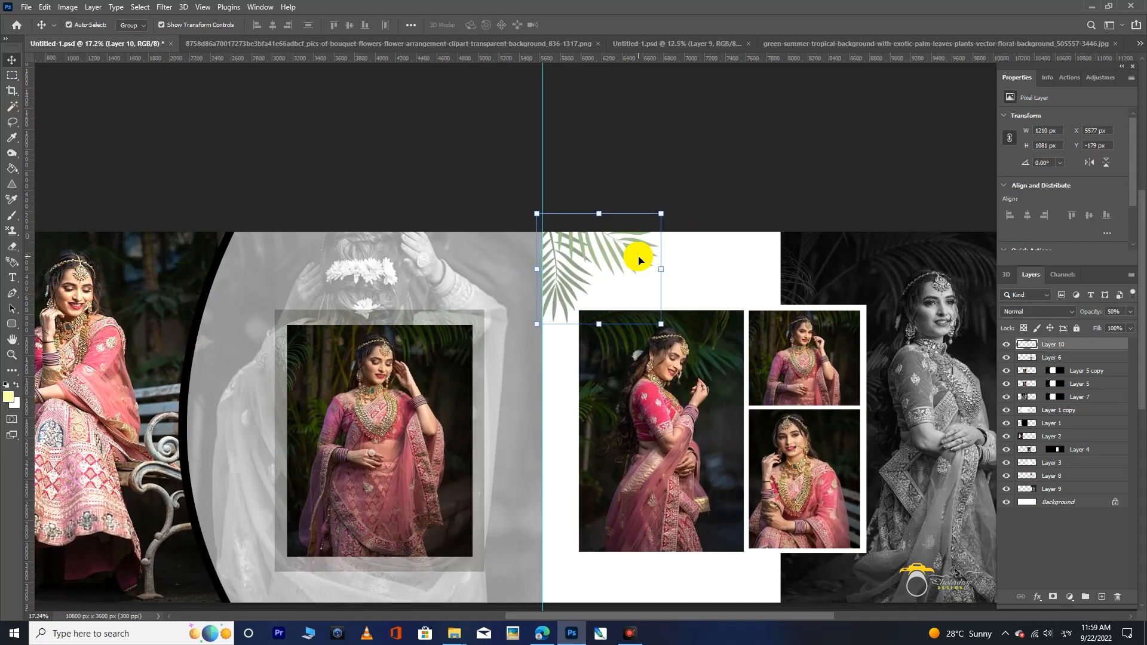
pyautogui.click(781, 193)
# Copy the flower bouquet from the decorations document and place it at about 1889 x 1174 px over the white area's top edge
pyautogui.scroll(-2, 753, 189)
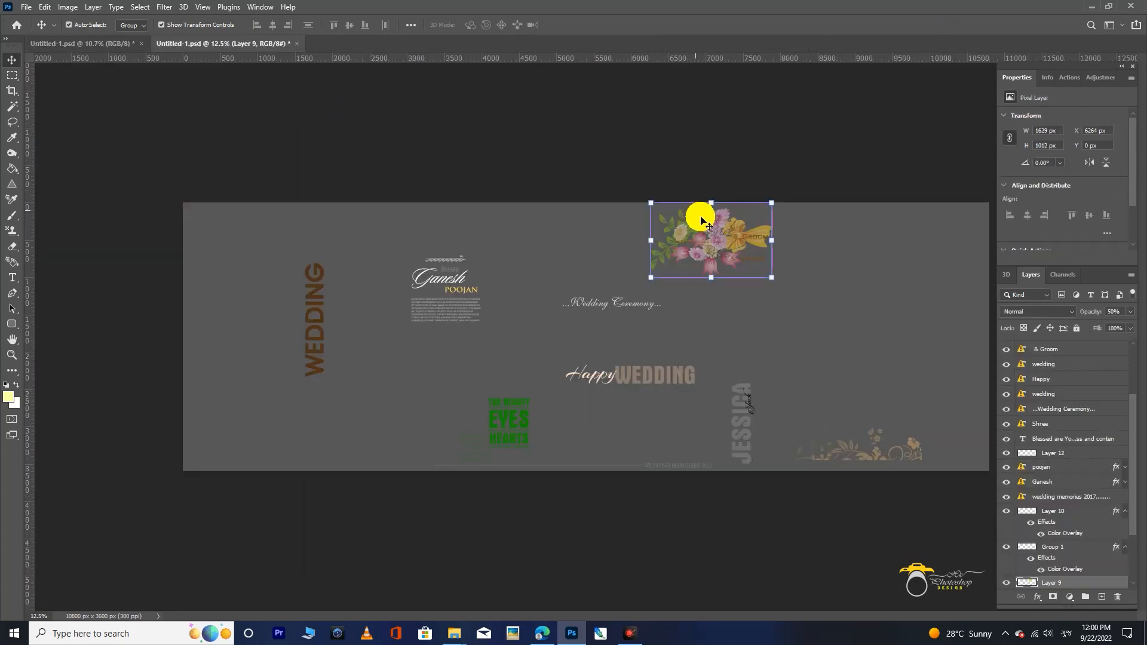
pyautogui.moveTo(691, 213); pyautogui.dragTo(617, 174)
pyautogui.moveTo(714, 227); pyautogui.dragTo(711, 210)
pyautogui.moveTo(762, 176); pyautogui.dragTo(780, 165)
pyautogui.moveTo(754, 212); pyautogui.dragTo(778, 230)
# Delete the part of the flower bouquet that overlaps the black-and-white photo
pyautogui.click(12, 75)
pyautogui.moveTo(894, 222); pyautogui.dragTo(794, 256)
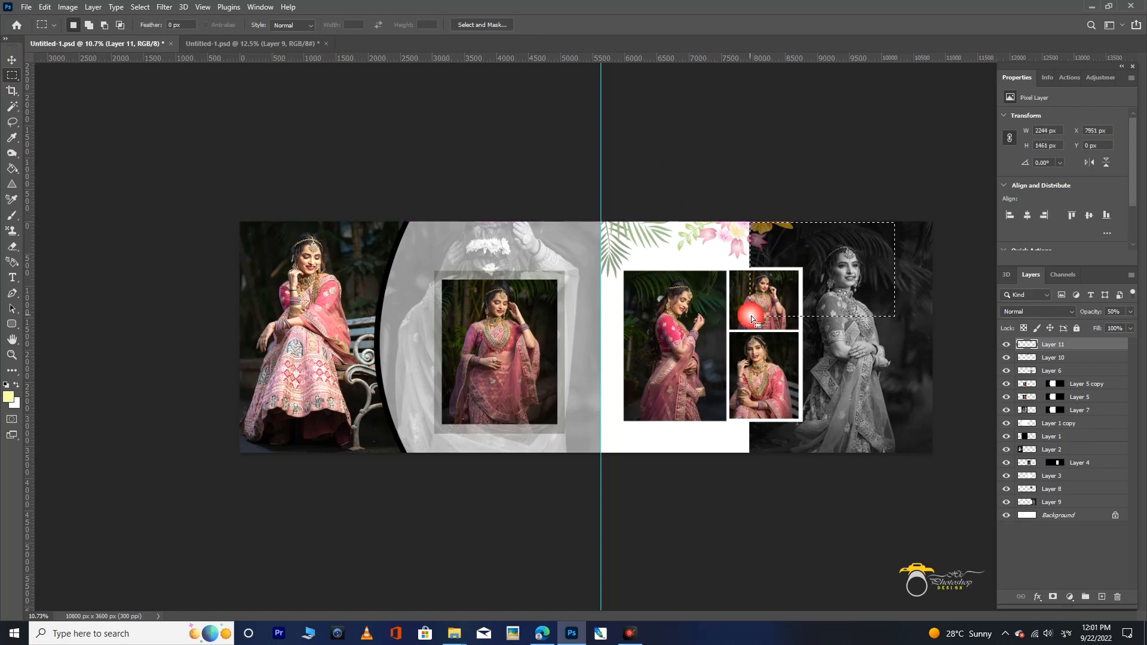
pyautogui.click(12, 60)
pyautogui.keyDown('ctrl'); pyautogui.click(583, 110); pyautogui.keyUp('ctrl')
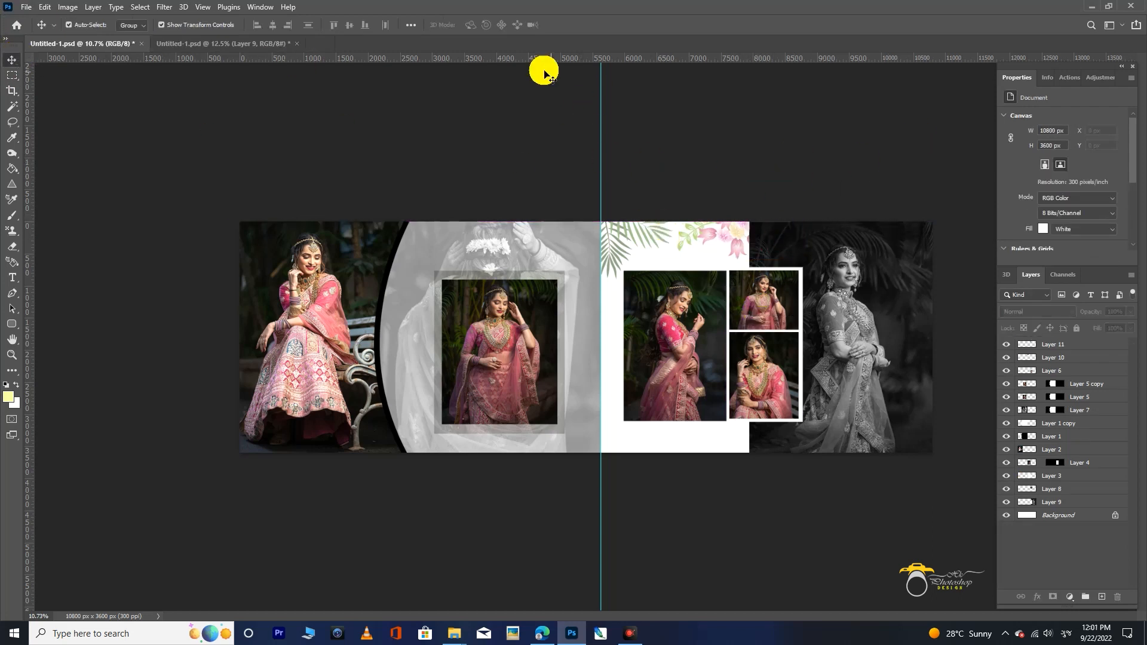
# Fade the flower bouquet by setting its opacity to 50% and then to a lower value
pyautogui.keyDown('alt'); pyautogui.click(550, 141); pyautogui.keyUp('alt')
pyautogui.moveTo(650, 226); pyautogui.dragTo(716, 232)
pyautogui.keyDown('ctrl'); pyautogui.click(674, 296); pyautogui.keyUp('ctrl')
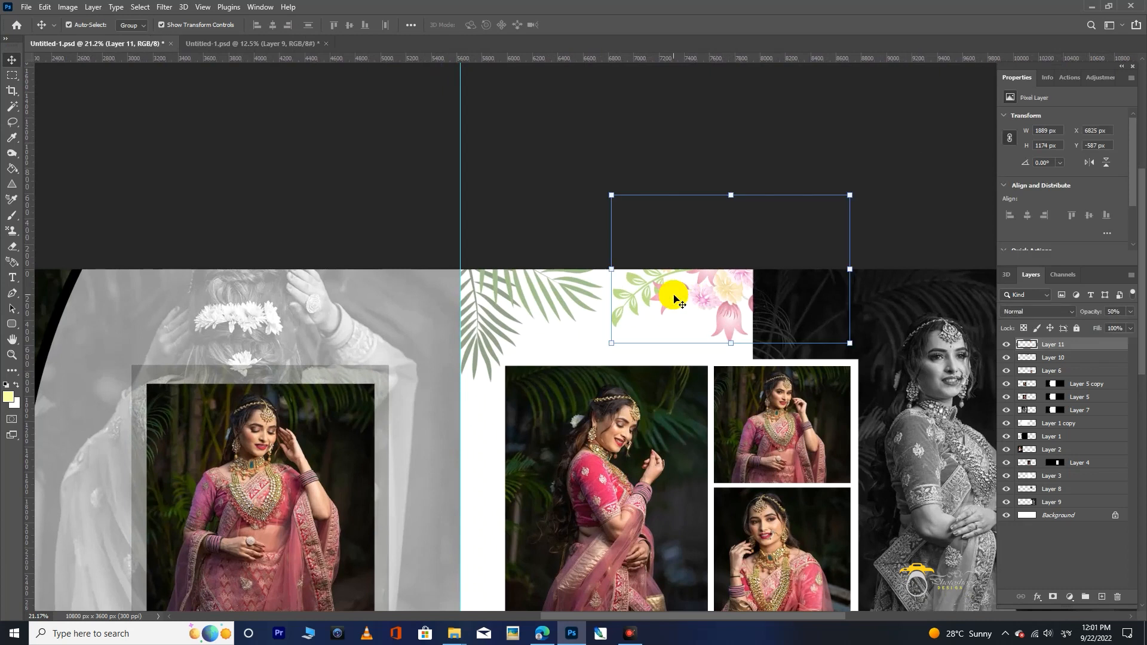
pyautogui.hotkey('ctrl', '0')
pyautogui.click(434, 99)
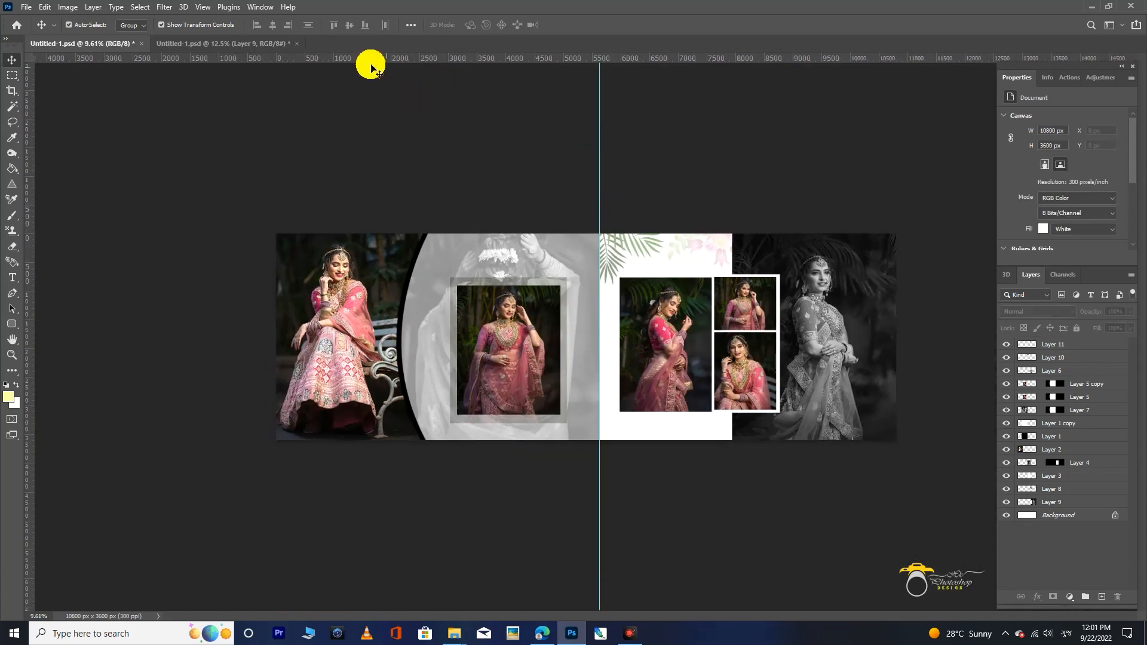
# Copy the "Happy WEDDING" lettering into the album spread and place it near the lower edge of the black-and-white photo
pyautogui.click(271, 45)
pyautogui.moveTo(624, 375); pyautogui.dragTo(695, 288)
pyautogui.moveTo(663, 424); pyautogui.dragTo(663, 424)
pyautogui.click(697, 445)
pyautogui.click(688, 282)
pyautogui.moveTo(723, 452); pyautogui.dragTo(845, 435)
pyautogui.press('Return')
pyautogui.click(858, 498)
pyautogui.scroll(6, 864, 435)
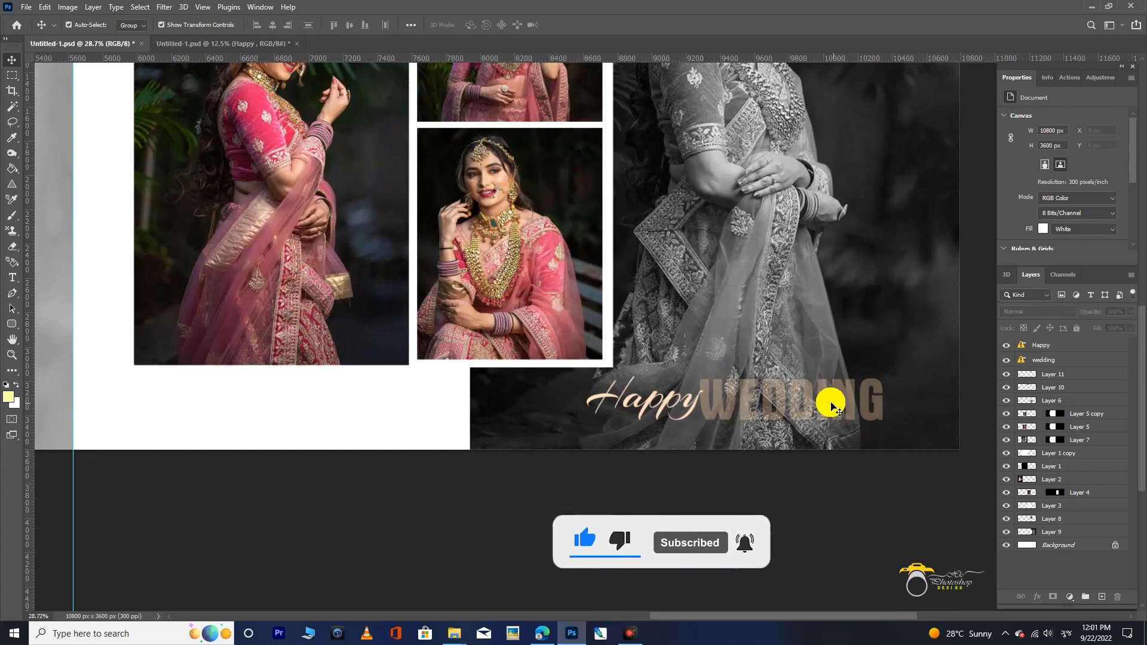
pyautogui.click(831, 402)
pyautogui.click(12, 76)
pyautogui.scroll(-6, 497, 378)
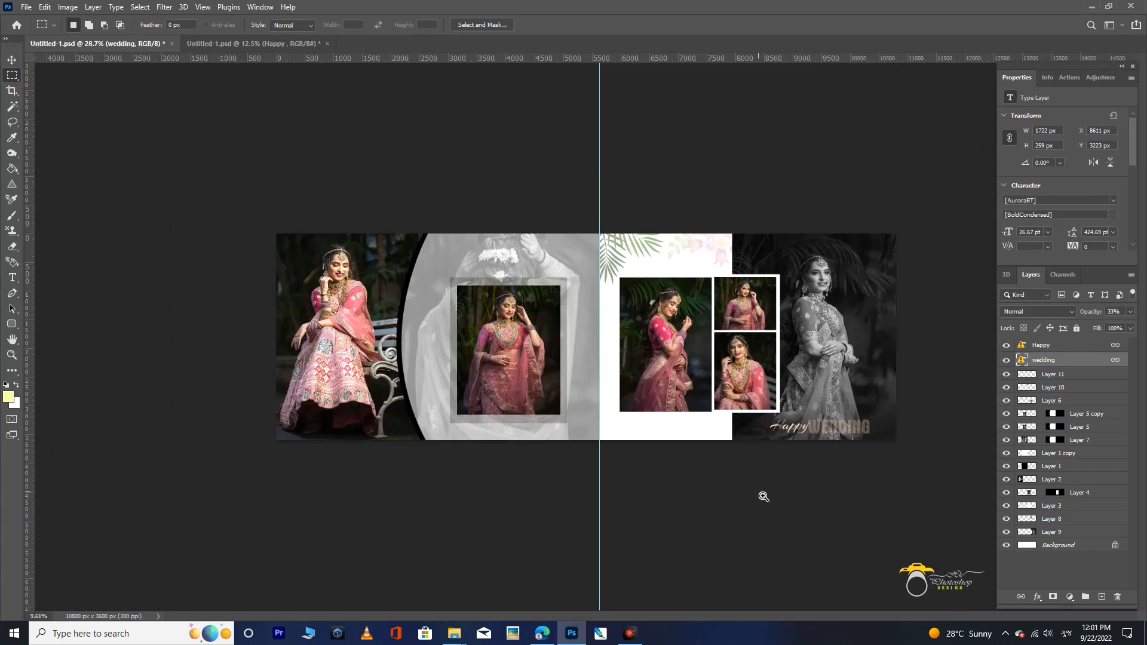
# Copy the "...Wedding Ceremony..." text into the spread and place it above the framed photo in the white area
pyautogui.click(288, 45)
pyautogui.press('v')
pyautogui.click(596, 301)
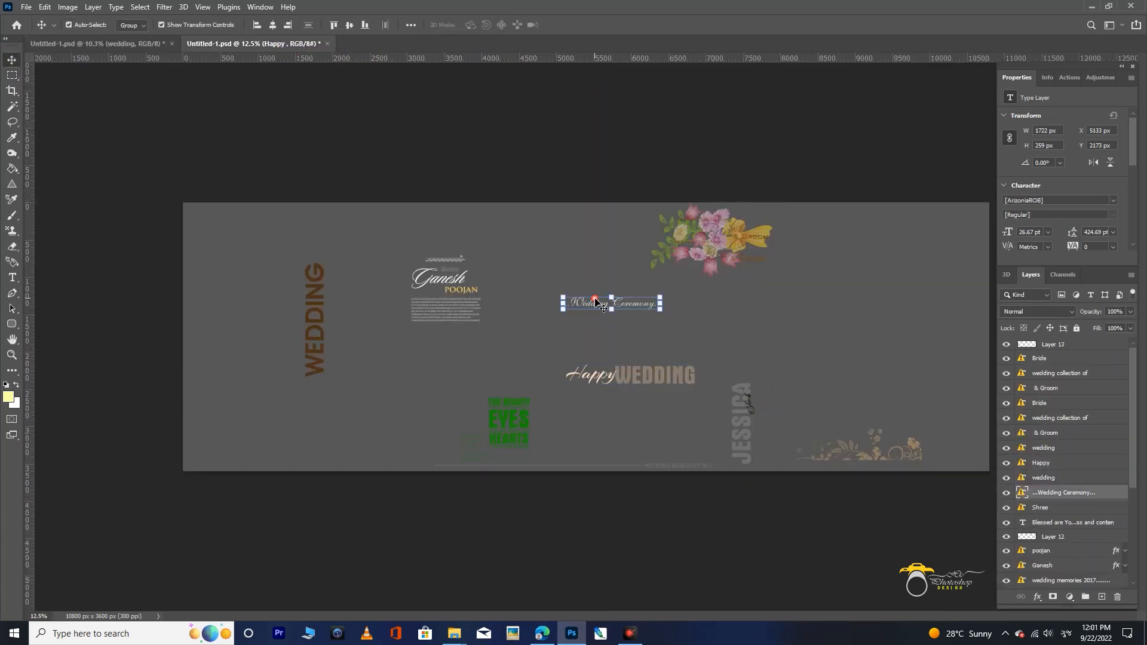
pyautogui.moveTo(620, 317); pyautogui.dragTo(368, 204)
pyautogui.moveTo(670, 259); pyautogui.dragTo(726, 323)
pyautogui.hotkey('ctrl', 'space')
pyautogui.moveTo(596, 324); pyautogui.dragTo(615, 336)
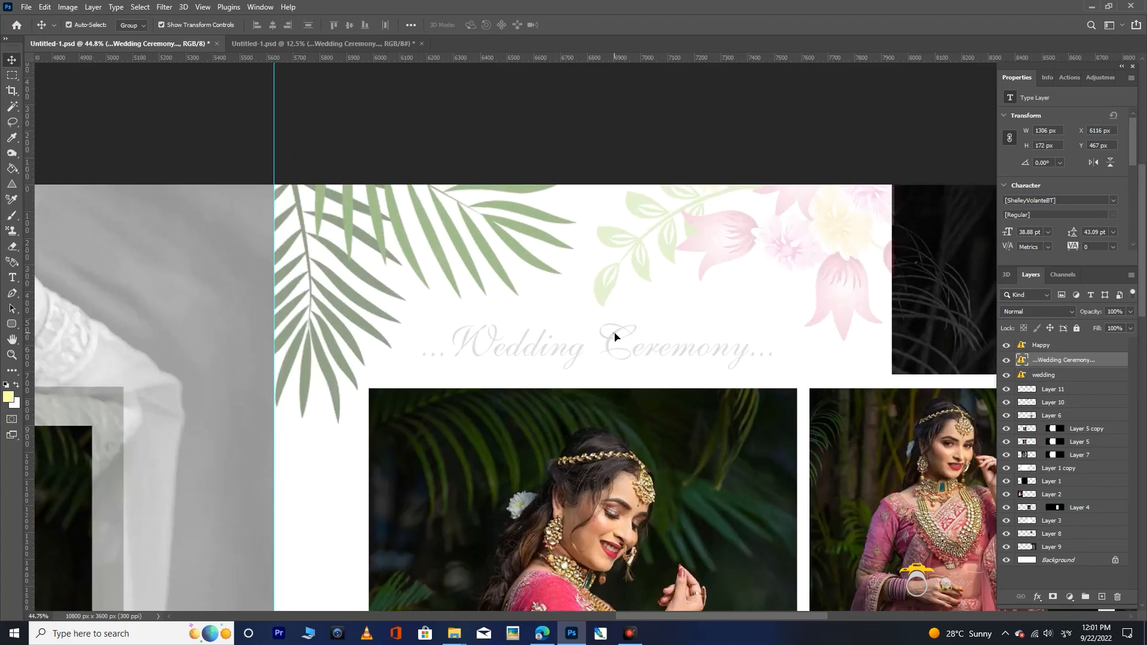
# Give the "...Wedding Ceremony..." text a Color Overlay of dark green #1d2820 at 79% opacity
pyautogui.doubleClick(1093, 356)
pyautogui.click(709, 309)
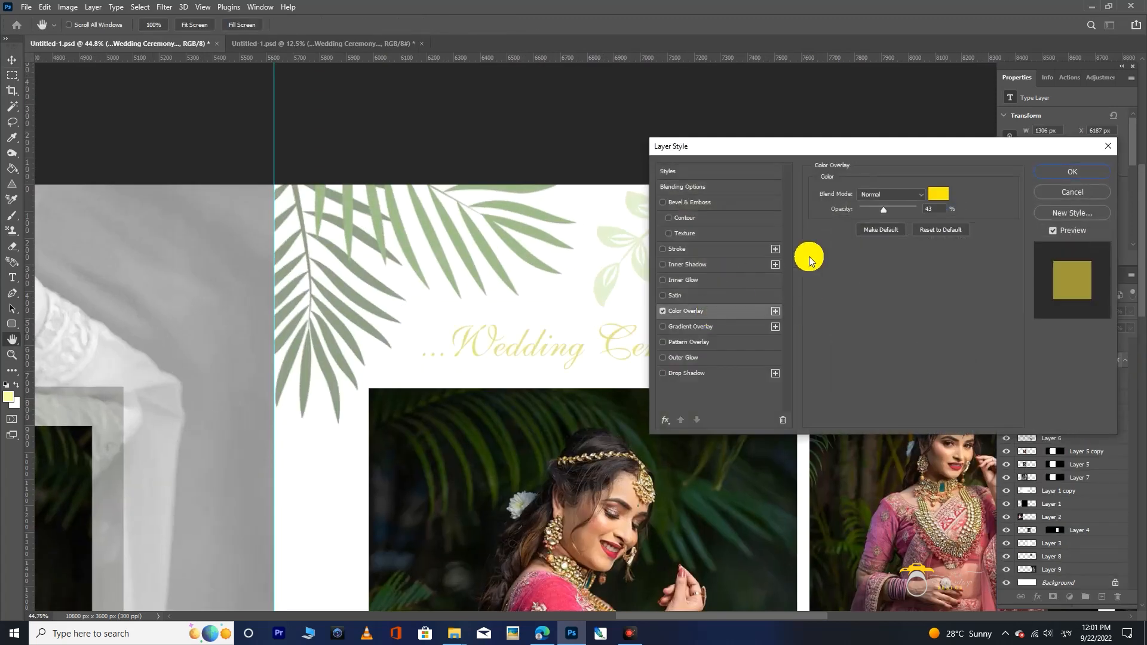
pyautogui.click(938, 194)
pyautogui.click(735, 484)
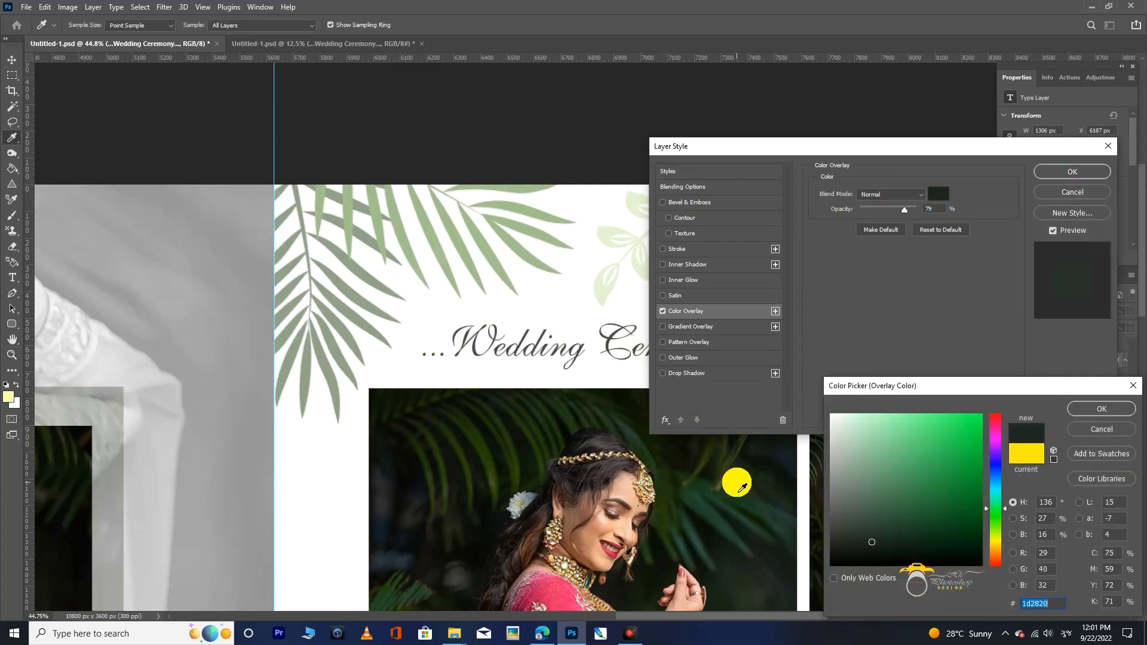
pyautogui.press('Return')
pyautogui.press('Return')
pyautogui.hotkey('ctrl', 'space')
pyautogui.moveTo(735, 482); pyautogui.dragTo(646, 391)
pyautogui.keyDown('ctrl'); pyautogui.click(713, 215); pyautogui.keyUp('ctrl')
pyautogui.hotkey('ctrl', '+')
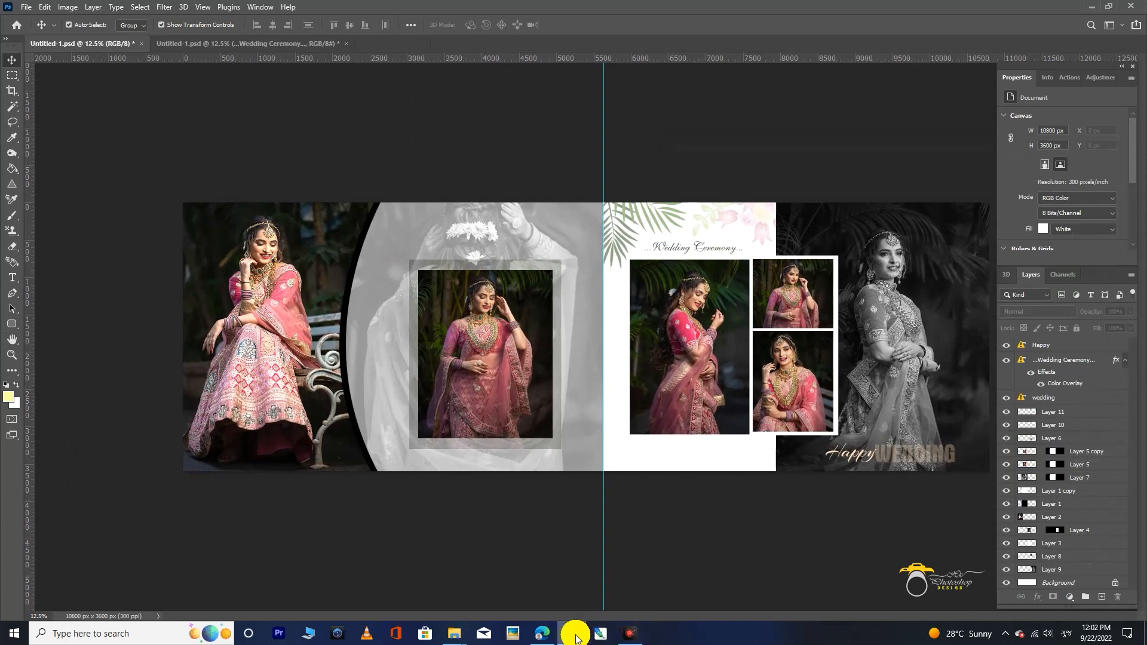
# Copy the "WEDDING MEMORIES 2017" text and its linked line from the lettering document into the album spread
pyautogui.click(289, 43)
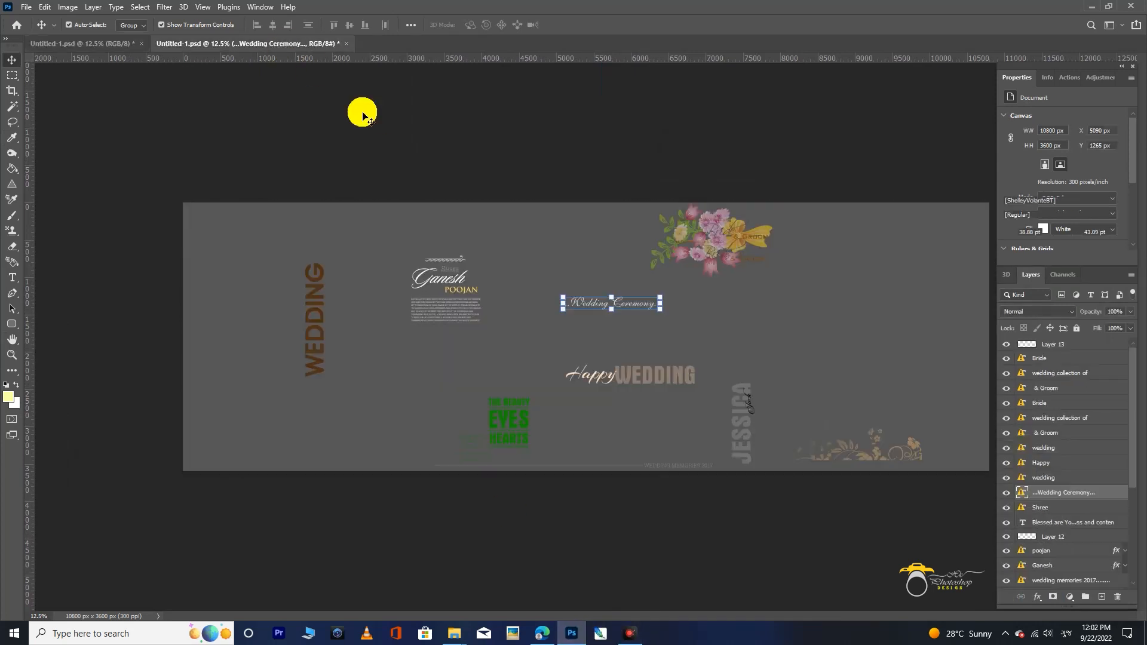
pyautogui.click(439, 265)
pyautogui.click(515, 422)
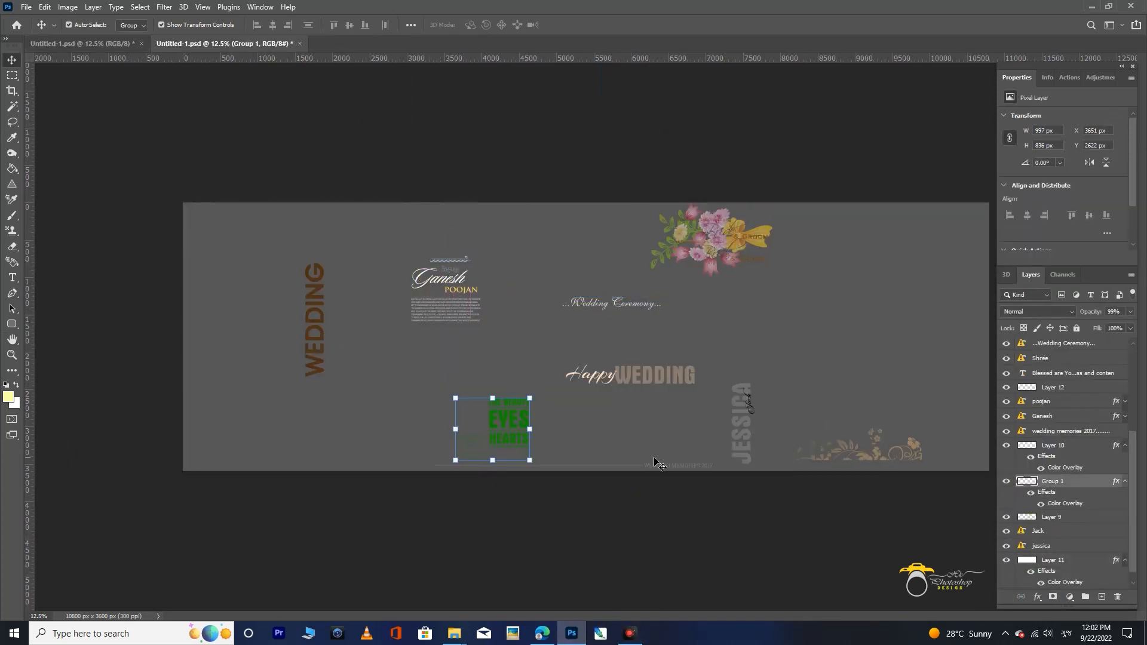
pyautogui.click(676, 467)
pyautogui.moveTo(90, 59); pyautogui.dragTo(721, 457)
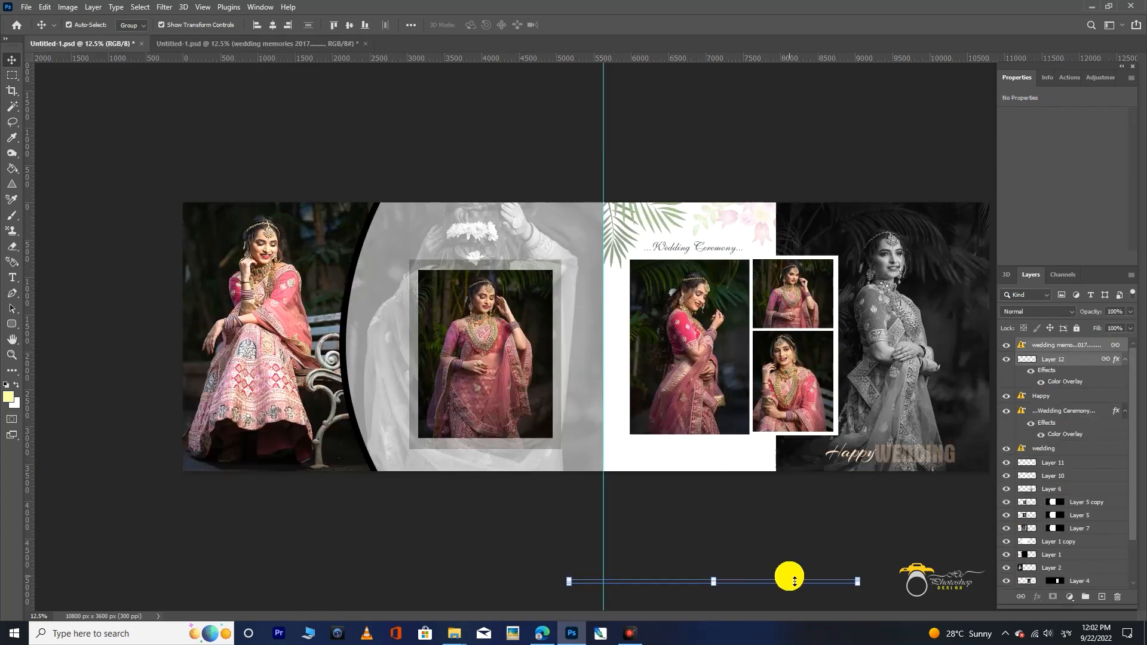
# Enlarge the "WEDDING MEMORIES 2017" text and line to about 5009 px wide and place them below the framed photos in the white area
pyautogui.click(678, 282)
pyautogui.moveTo(785, 588); pyautogui.dragTo(691, 459)
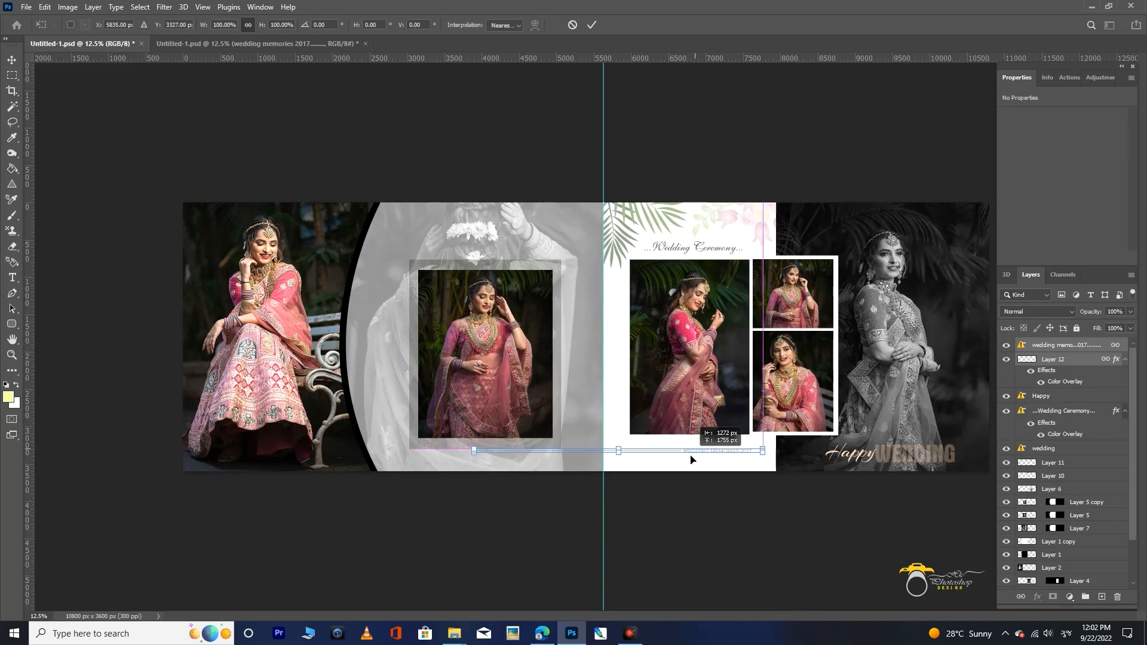
pyautogui.moveTo(789, 454); pyautogui.dragTo(710, 455)
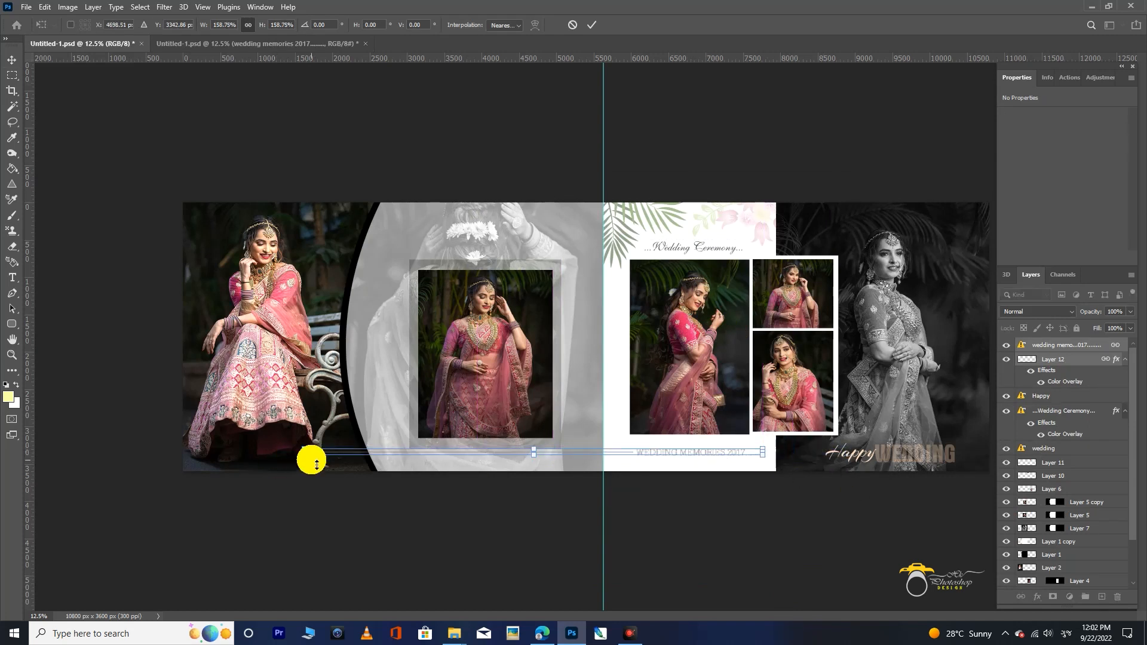
pyautogui.press('Return')
pyautogui.click(756, 542)
pyautogui.scroll(1, 762, 560)
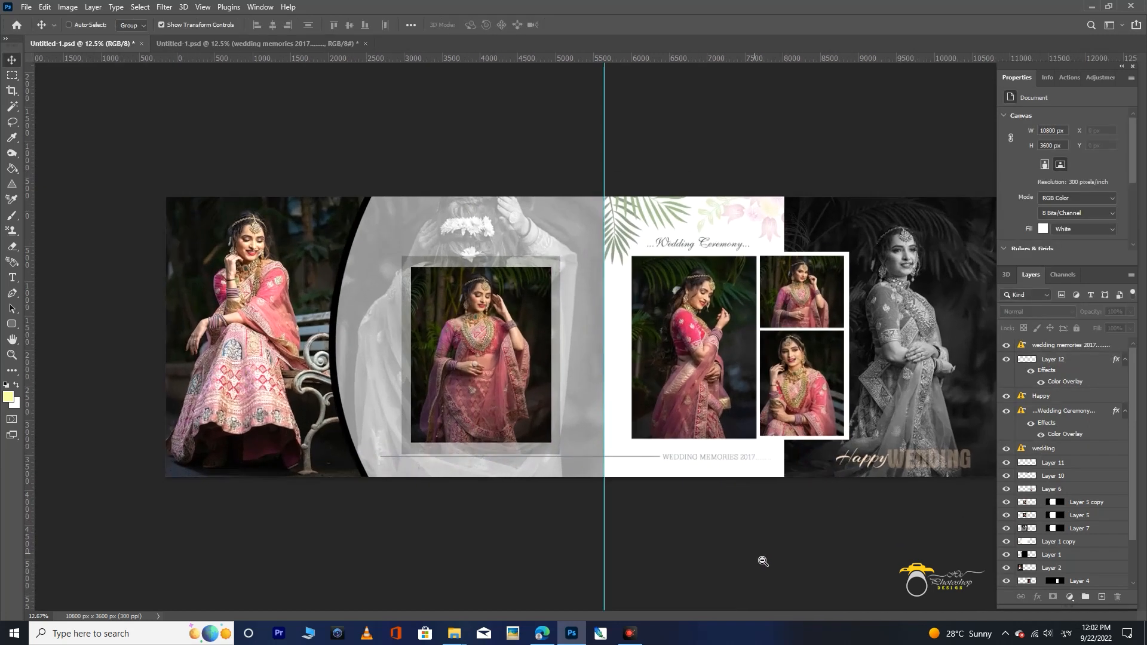
# Delete the part of the "WEDDING MEMORIES" line that crosses the centre guide onto the grey left page
pyautogui.click(670, 459)
pyautogui.click(12, 75)
pyautogui.moveTo(342, 337); pyautogui.dragTo(541, 531)
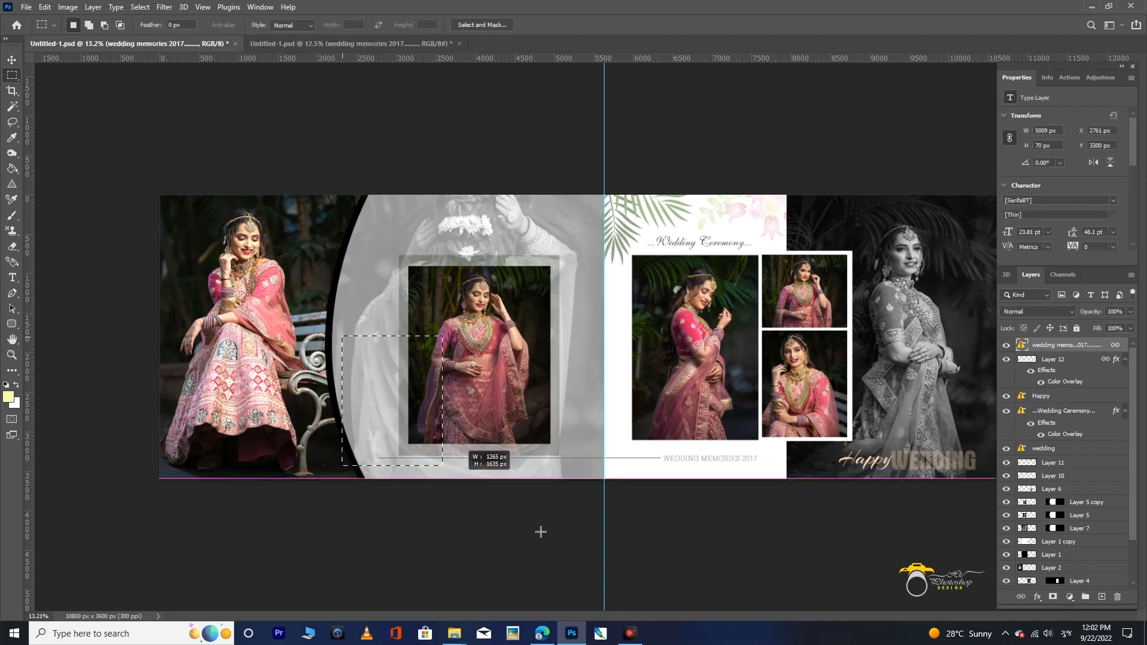
pyautogui.moveTo(605, 566); pyautogui.dragTo(605, 563)
pyautogui.press('Delete')
pyautogui.click(576, 245)
pyautogui.click(1086, 357)
pyautogui.press('Delete')
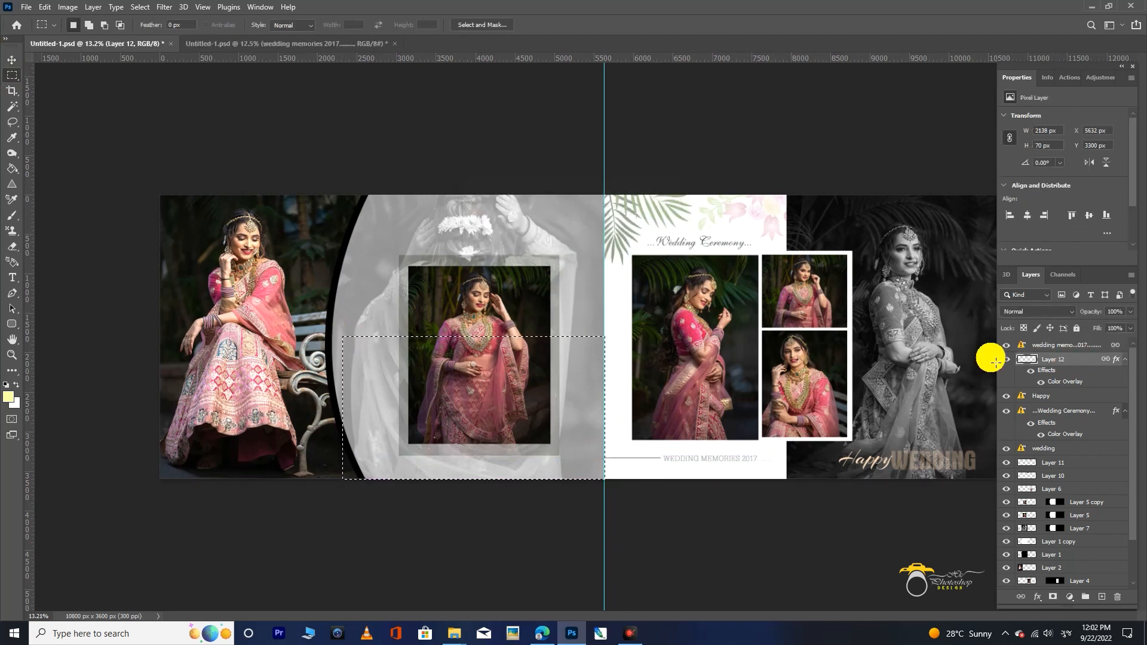
# Copy the green "THE BEAUTY EYES HEARTS" lettering into the spread and scale it to about 81% beside the curved edge
pyautogui.click(274, 44)
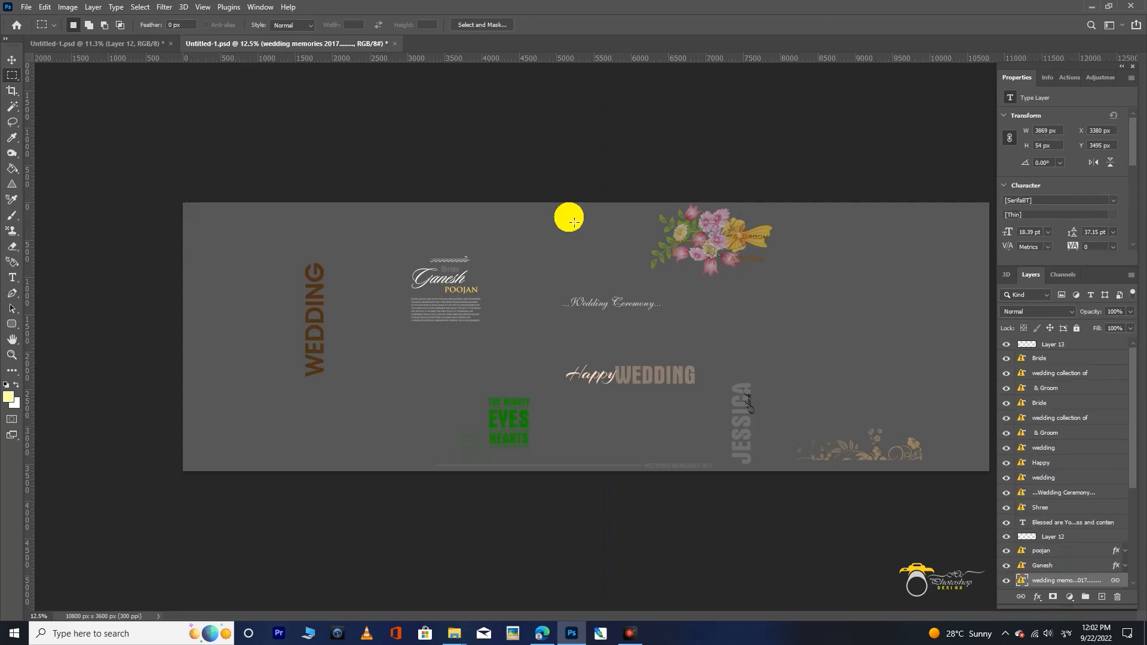
pyautogui.press('v')
pyautogui.click(787, 421)
pyautogui.moveTo(501, 370); pyautogui.dragTo(427, 318)
pyautogui.moveTo(420, 291); pyautogui.dragTo(413, 325)
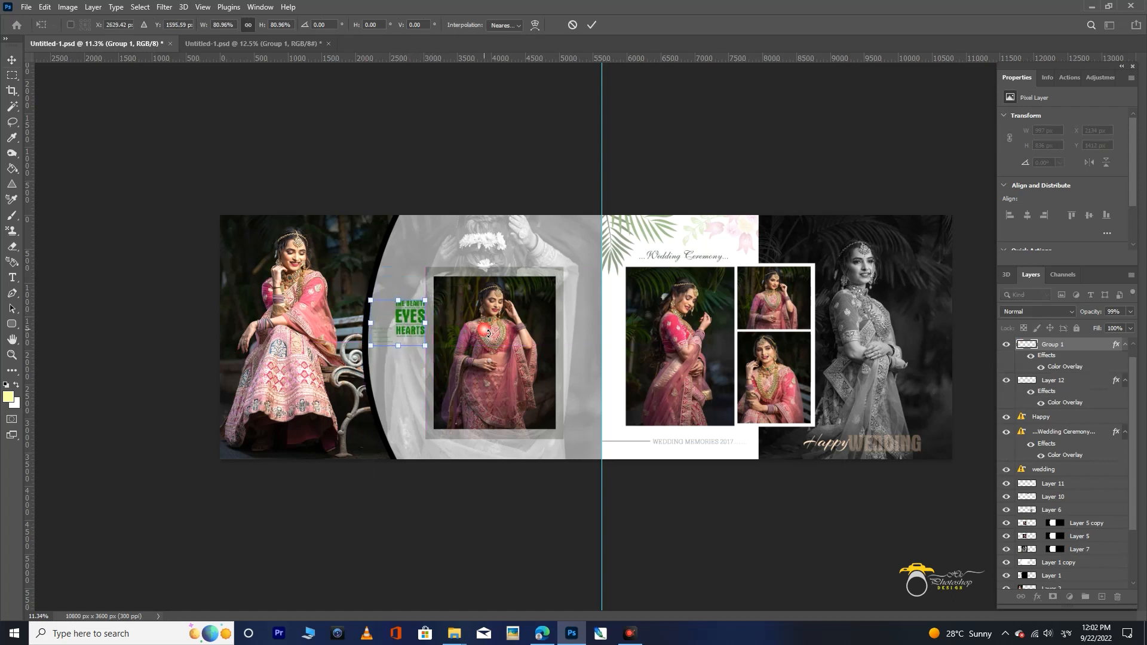
# Shift the framed photo and its translucent border on the grey page slightly toward the centre guide
pyautogui.click(561, 276)
pyautogui.click(561, 269)
pyautogui.keyDown('shift'); pyautogui.click(541, 291); pyautogui.keyUp('shift')
pyautogui.moveTo(495, 297); pyautogui.dragTo(512, 297)
# Position the "THE BEAUTY EYES HEARTS" lettering between the black curve and the framed photo
pyautogui.moveTo(396, 314); pyautogui.dragTo(426, 351)
pyautogui.click(413, 313)
pyautogui.scroll(3, 427, 318)
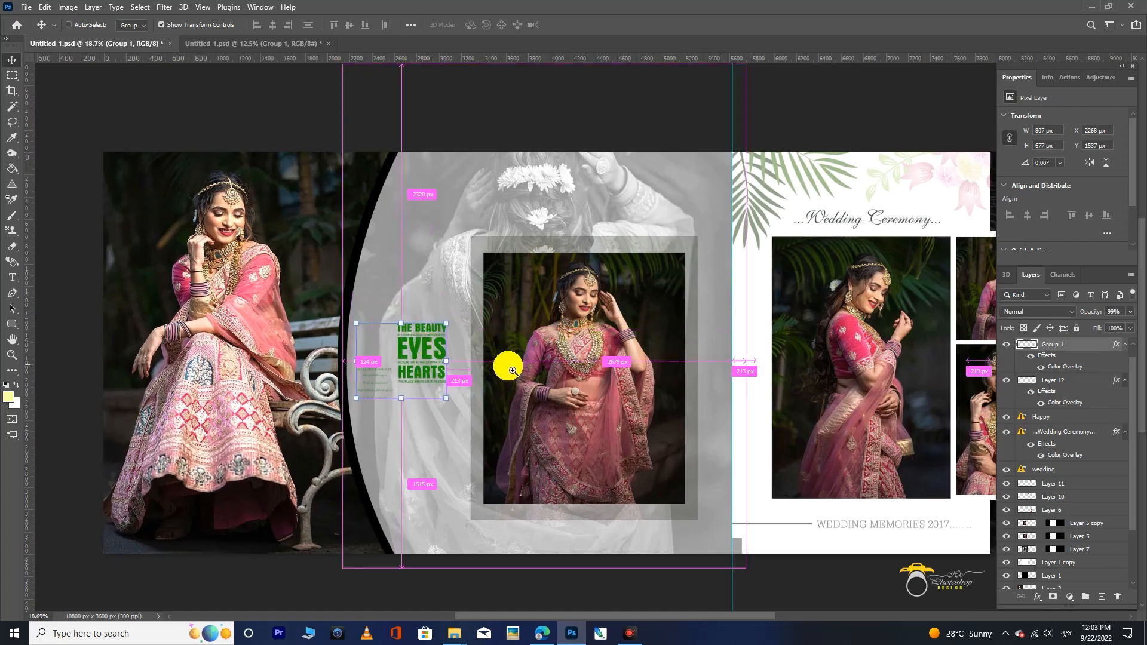
pyautogui.moveTo(506, 365); pyautogui.dragTo(473, 359)
# Change the Color Overlay of the "THE BEAUTY EYES HEARTS" lettering to near-black #111308 sampled from the photo
pyautogui.doubleClick(1116, 344)
pyautogui.click(686, 311)
pyautogui.click(938, 193)
pyautogui.moveTo(910, 481); pyautogui.dragTo(966, 569)
pyautogui.moveTo(367, 337); pyautogui.dragTo(558, 306)
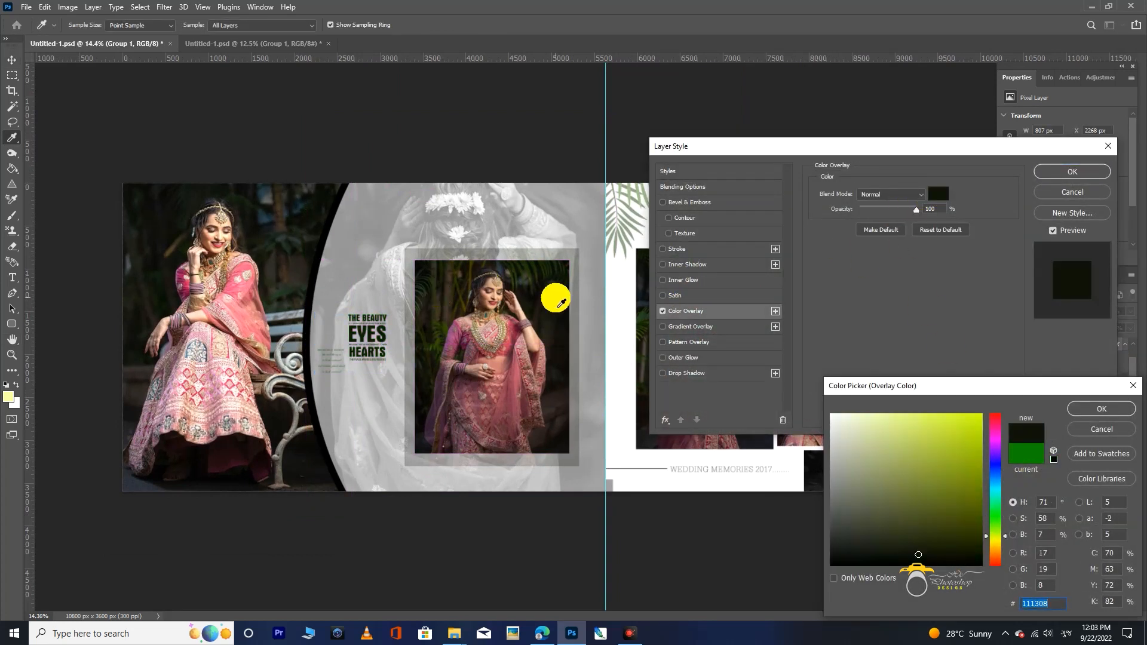
pyautogui.click(1099, 414)
pyautogui.click(763, 241)
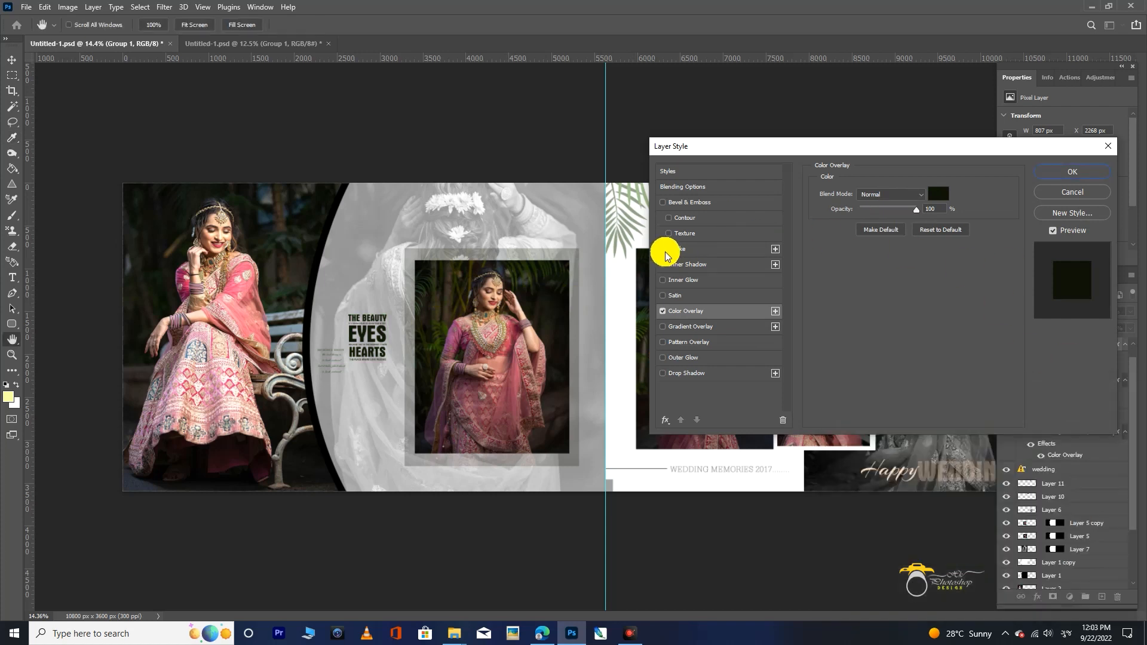
pyautogui.click(1100, 170)
pyautogui.scroll(-3, 512, 117)
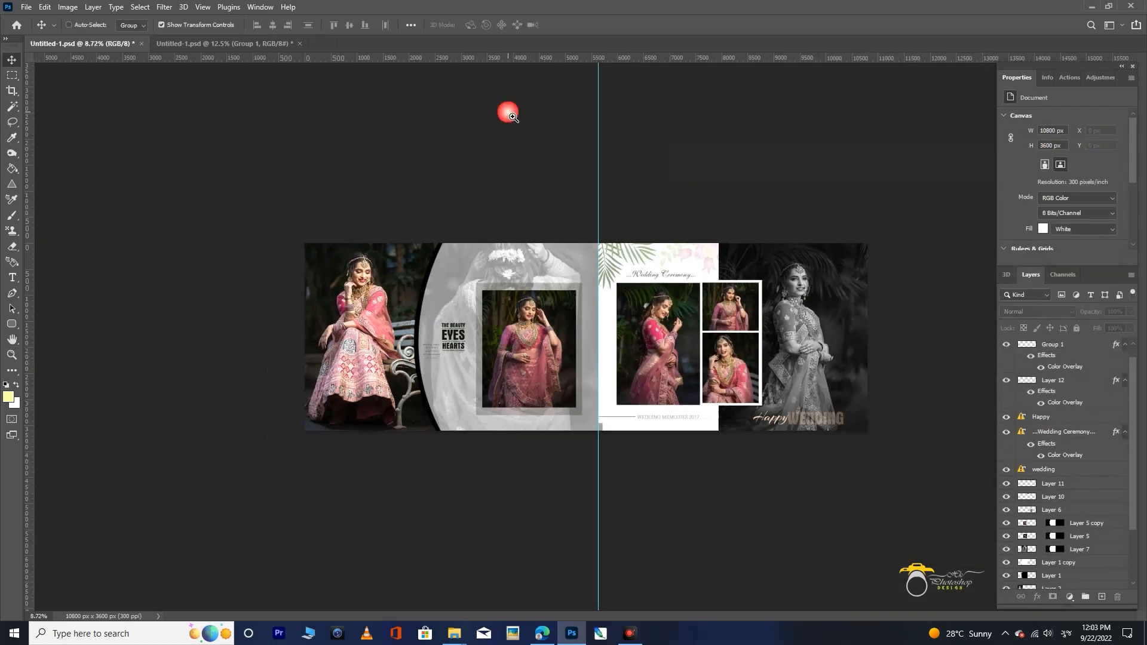
# Copy the "Ganesh POOJAN" lettering from the lettering document into the album spread
pyautogui.click(242, 44)
pyautogui.click(614, 341)
pyautogui.moveTo(436, 282); pyautogui.dragTo(377, 323)
pyautogui.hotkey('ctrl', 'z')
pyautogui.click(440, 198)
pyautogui.moveTo(560, 261); pyautogui.dragTo(547, 254)
pyautogui.moveTo(473, 220); pyautogui.dragTo(520, 256)
pyautogui.click(337, 93)
pyautogui.click(255, 106)
pyautogui.click(222, 44)
pyautogui.moveTo(443, 277); pyautogui.dragTo(561, 393)
# Fit the "Ganesh POOJAN" lettering into the lower-right corner of the framed photo on the grey page
pyautogui.click(411, 227)
pyautogui.click(681, 281)
pyautogui.press('Return')
pyautogui.keyDown('ctrl'); pyautogui.click(559, 496); pyautogui.keyUp('ctrl')
pyautogui.moveTo(512, 495); pyautogui.dragTo(606, 472)
pyautogui.moveTo(651, 303); pyautogui.dragTo(640, 306)
pyautogui.hotkey('ctrl', '0')
pyautogui.keyDown('ctrl'); pyautogui.click(531, 517); pyautogui.keyUp('ctrl')
pyautogui.moveTo(466, 571); pyautogui.dragTo(479, 513)
# Add a white Stroke and an Inner Shadow to the framed photo on the grey page
pyautogui.click(500, 391)
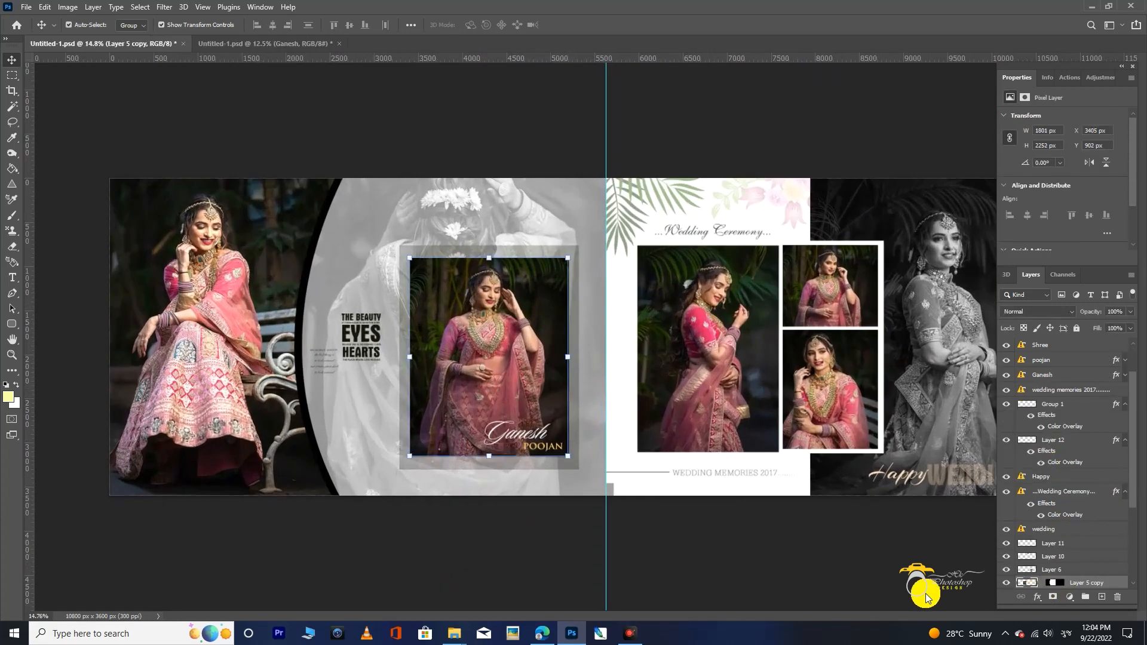
pyautogui.click(812, 564)
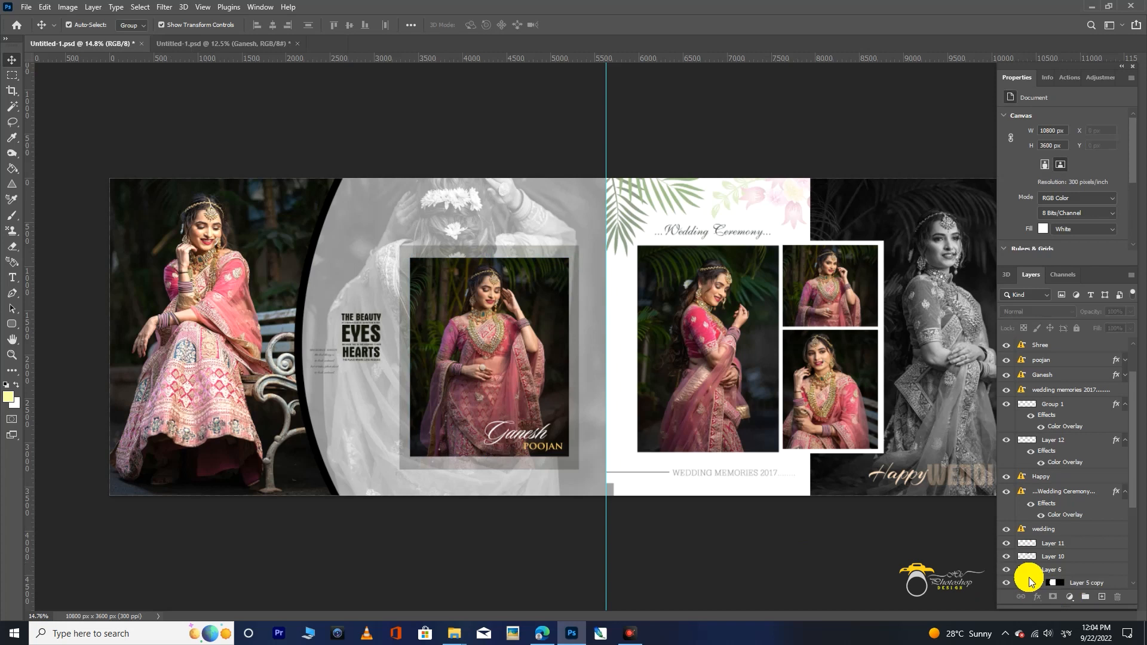
pyautogui.scroll(-4, 1039, 514)
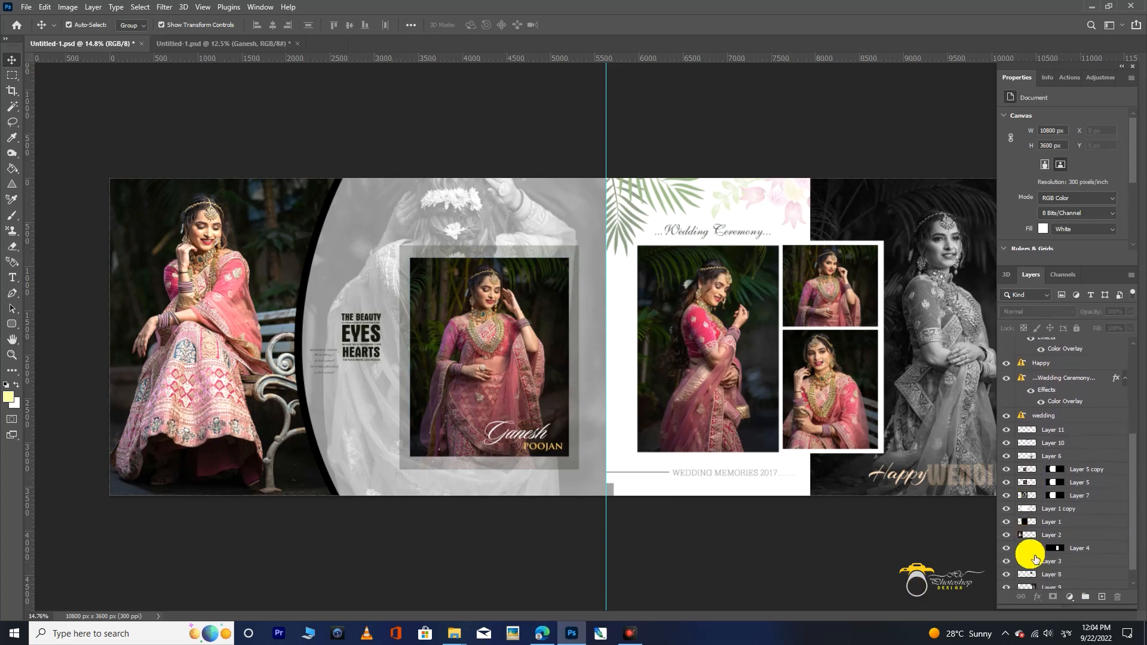
pyautogui.click(1016, 470)
pyautogui.doubleClick(1031, 471)
pyautogui.click(663, 249)
pyautogui.click(681, 264)
pyautogui.click(711, 250)
pyautogui.click(841, 278)
pyautogui.moveTo(865, 442)
pyautogui.mouseDown()
pyautogui.moveTo(823, 406)
pyautogui.moveTo(918, 514)
pyautogui.moveTo(1006, 407)
pyautogui.mouseUp()
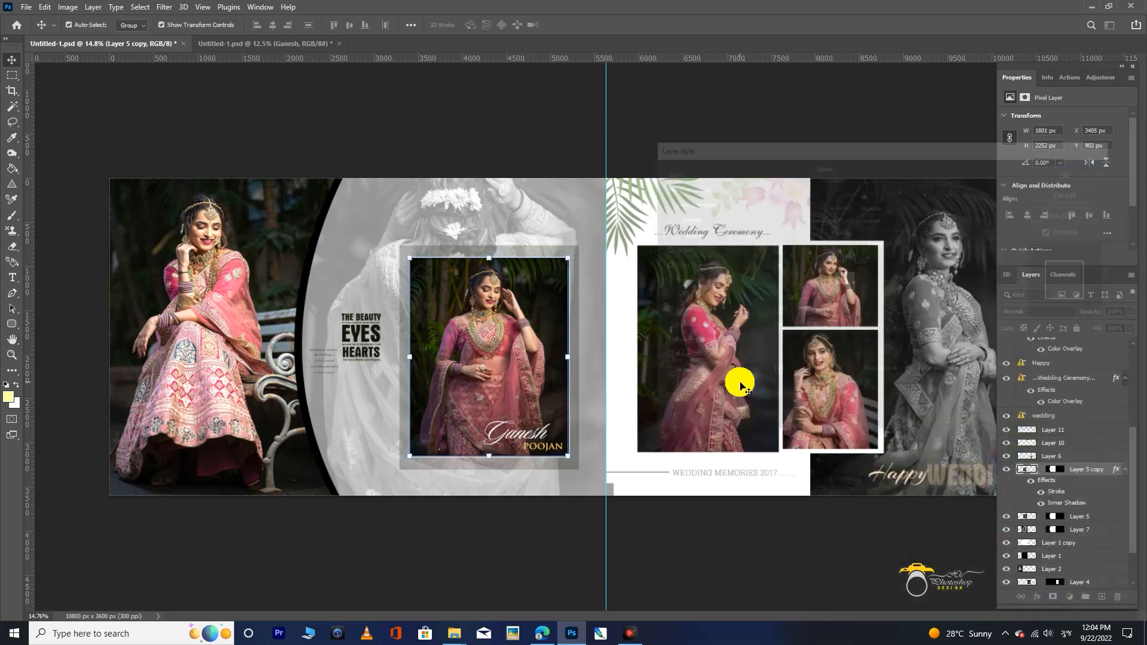
# Copy the gold floral ornament into the spread and place it along the lower edge of the white area
pyautogui.scroll(-2, 744, 550)
pyautogui.moveTo(744, 551); pyautogui.dragTo(743, 543)
pyautogui.click(220, 43)
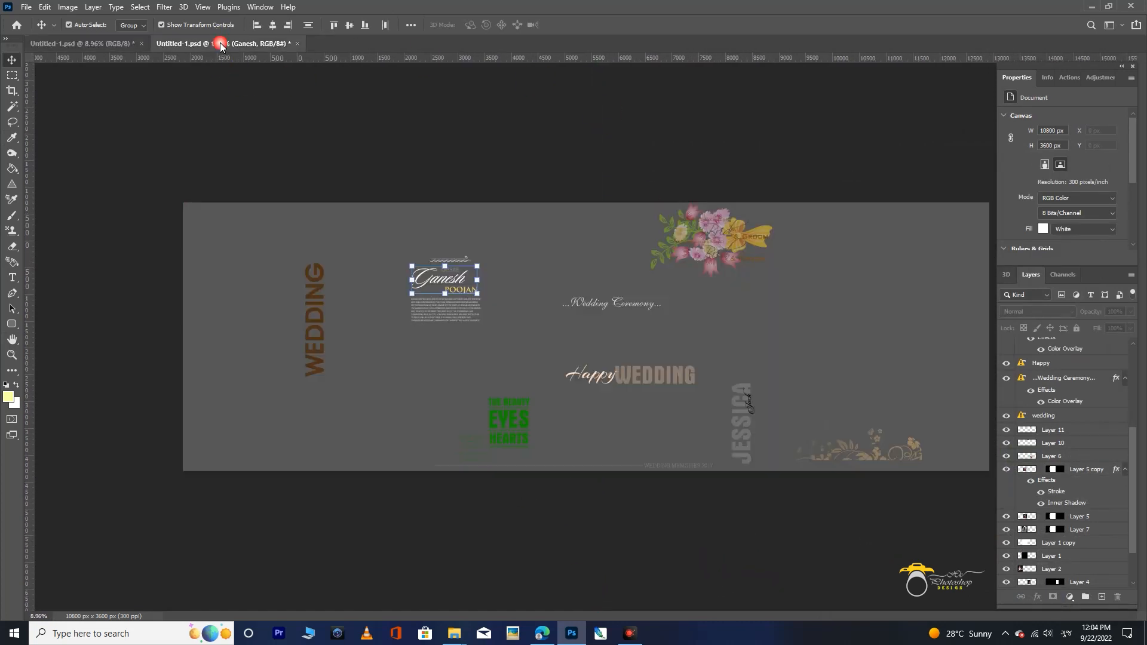
pyautogui.moveTo(910, 446); pyautogui.dragTo(697, 430)
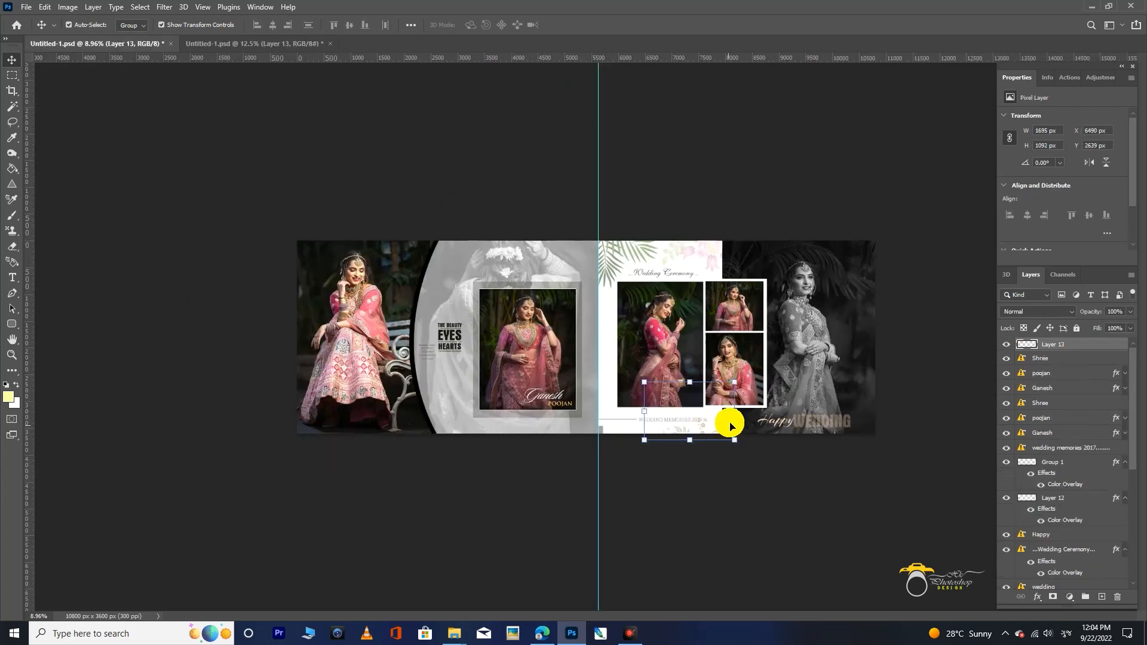
pyautogui.moveTo(734, 382); pyautogui.dragTo(746, 374)
pyautogui.moveTo(735, 417); pyautogui.dragTo(750, 517)
# Move the "WEDDING MEMORIES" line up closer to the framed photos and change its year to 2022
pyautogui.click(710, 485)
pyautogui.moveTo(785, 474); pyautogui.dragTo(785, 429)
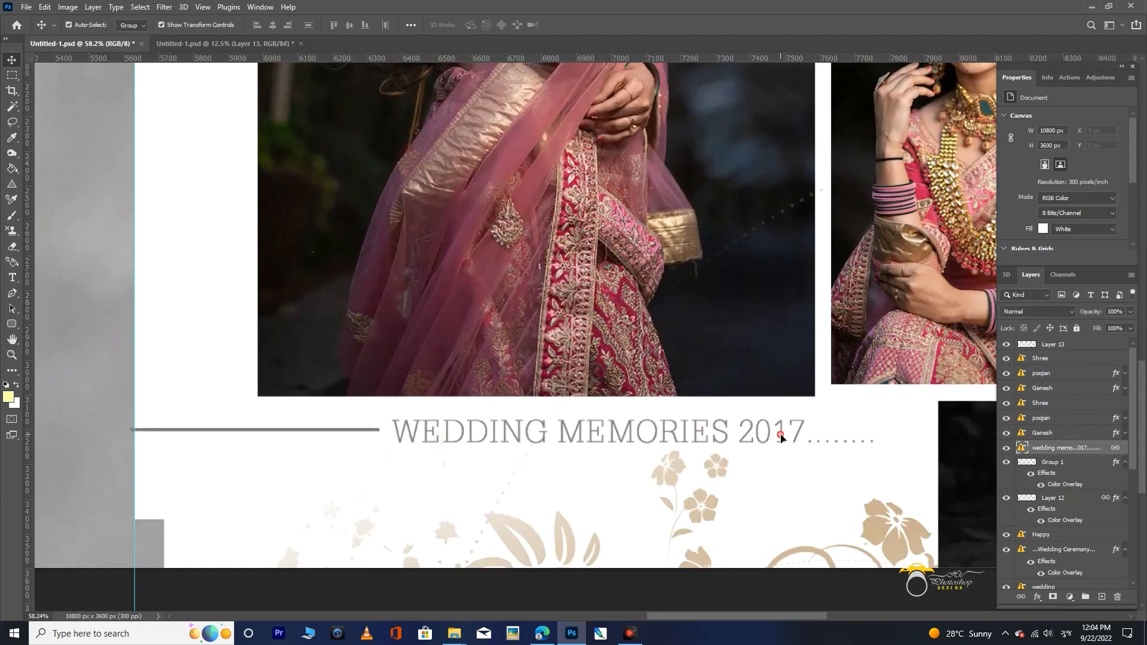
pyautogui.doubleClick(786, 429)
pyautogui.press('Return')
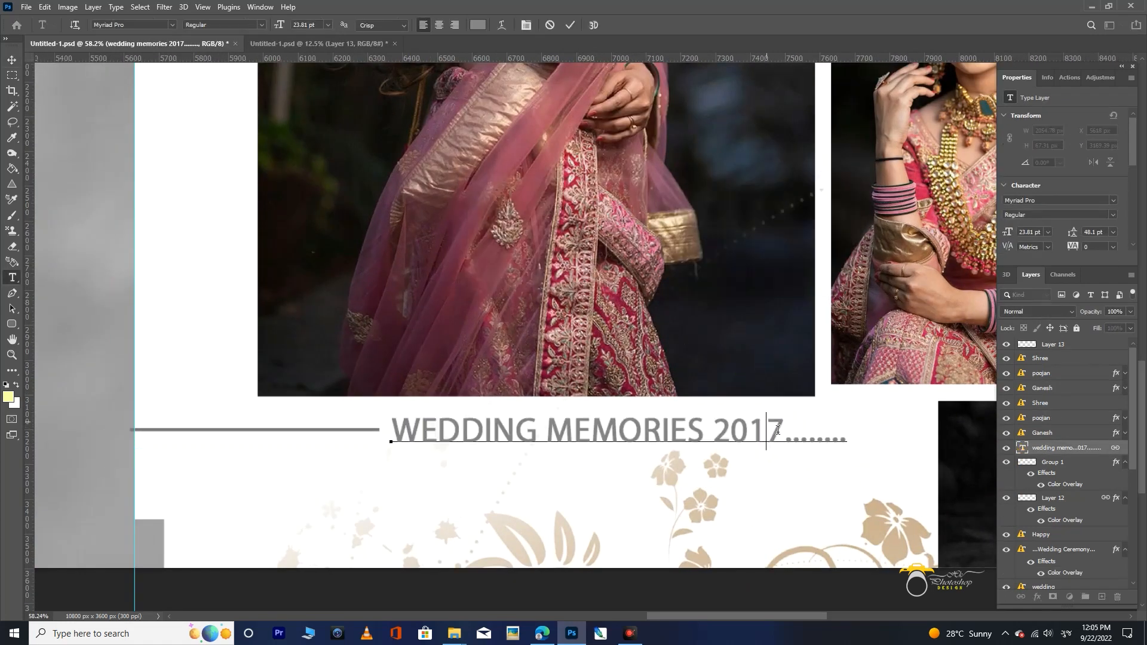
pyautogui.click(12, 60)
pyautogui.moveTo(606, 403); pyautogui.dragTo(555, 418)
pyautogui.keyDown('ctrl'); pyautogui.click(760, 559); pyautogui.keyUp('ctrl')
pyautogui.moveTo(785, 545); pyautogui.dragTo(769, 542)
pyautogui.scroll(2, 770, 541)
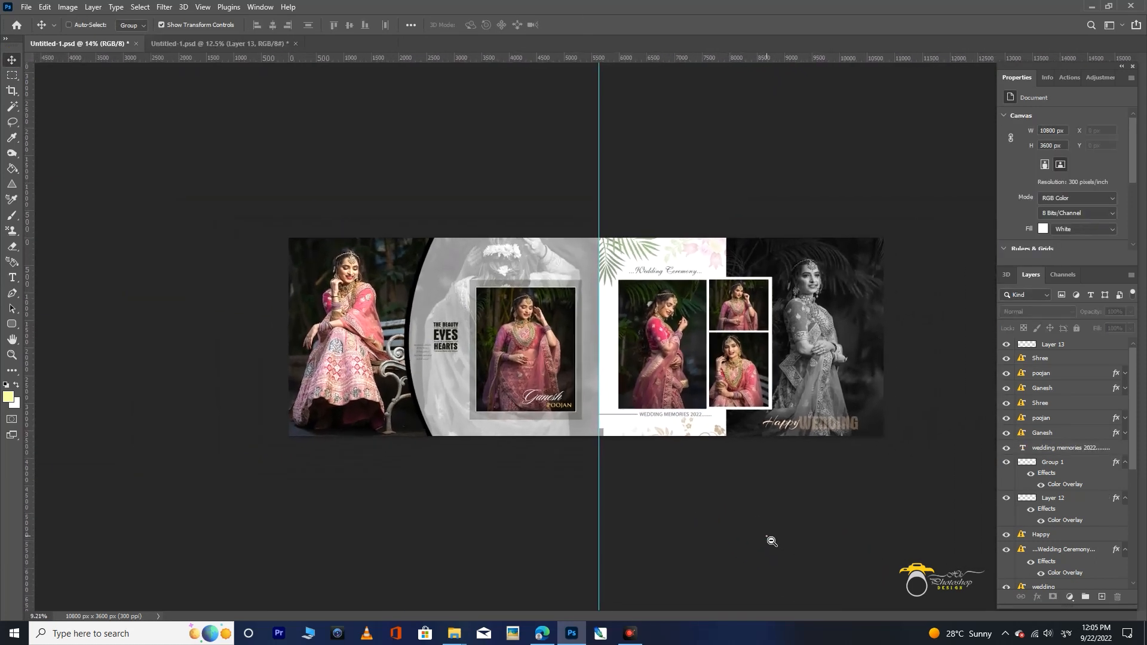
pyautogui.scroll(-2, 931, 300)
pyautogui.click(931, 301)
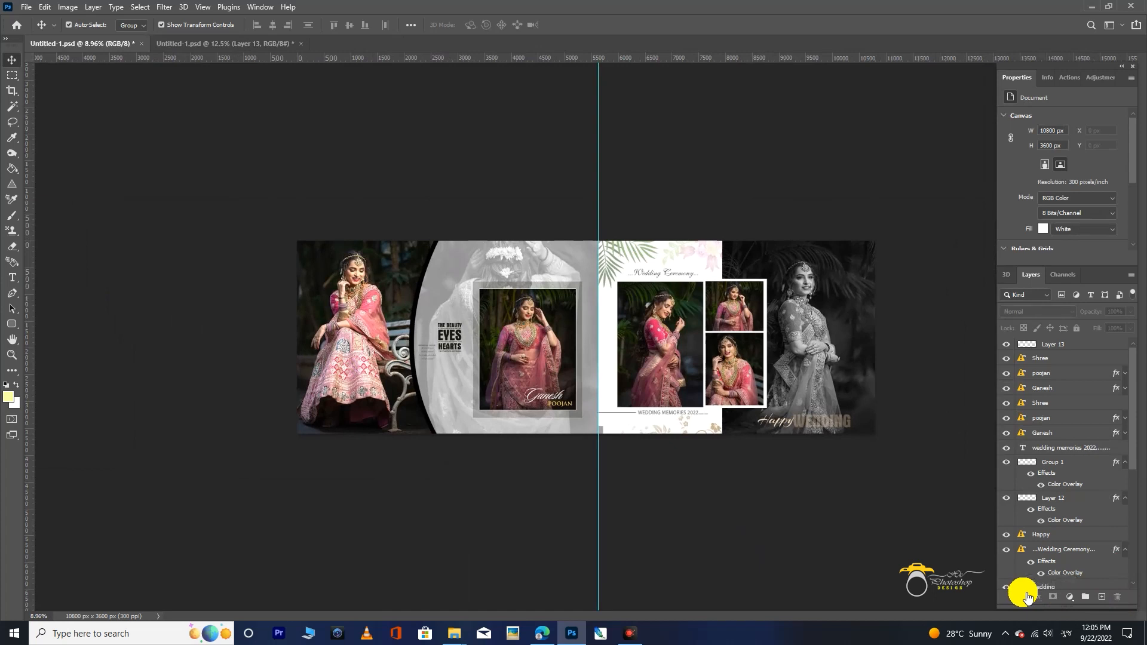
pyautogui.hotkey('ctrl', '+')
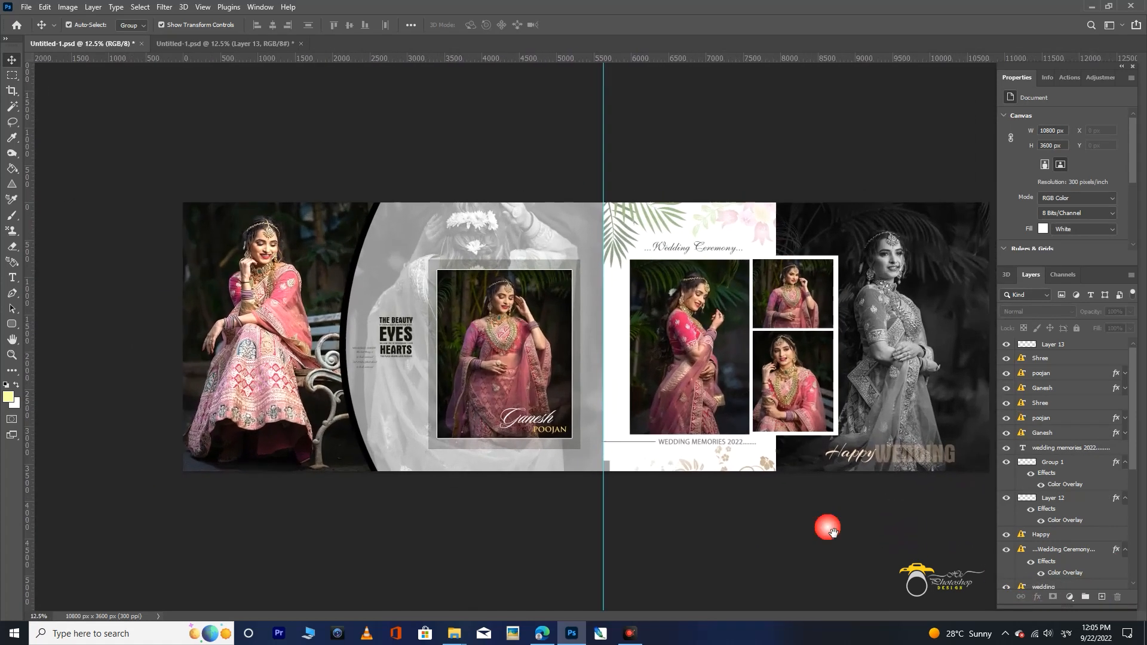